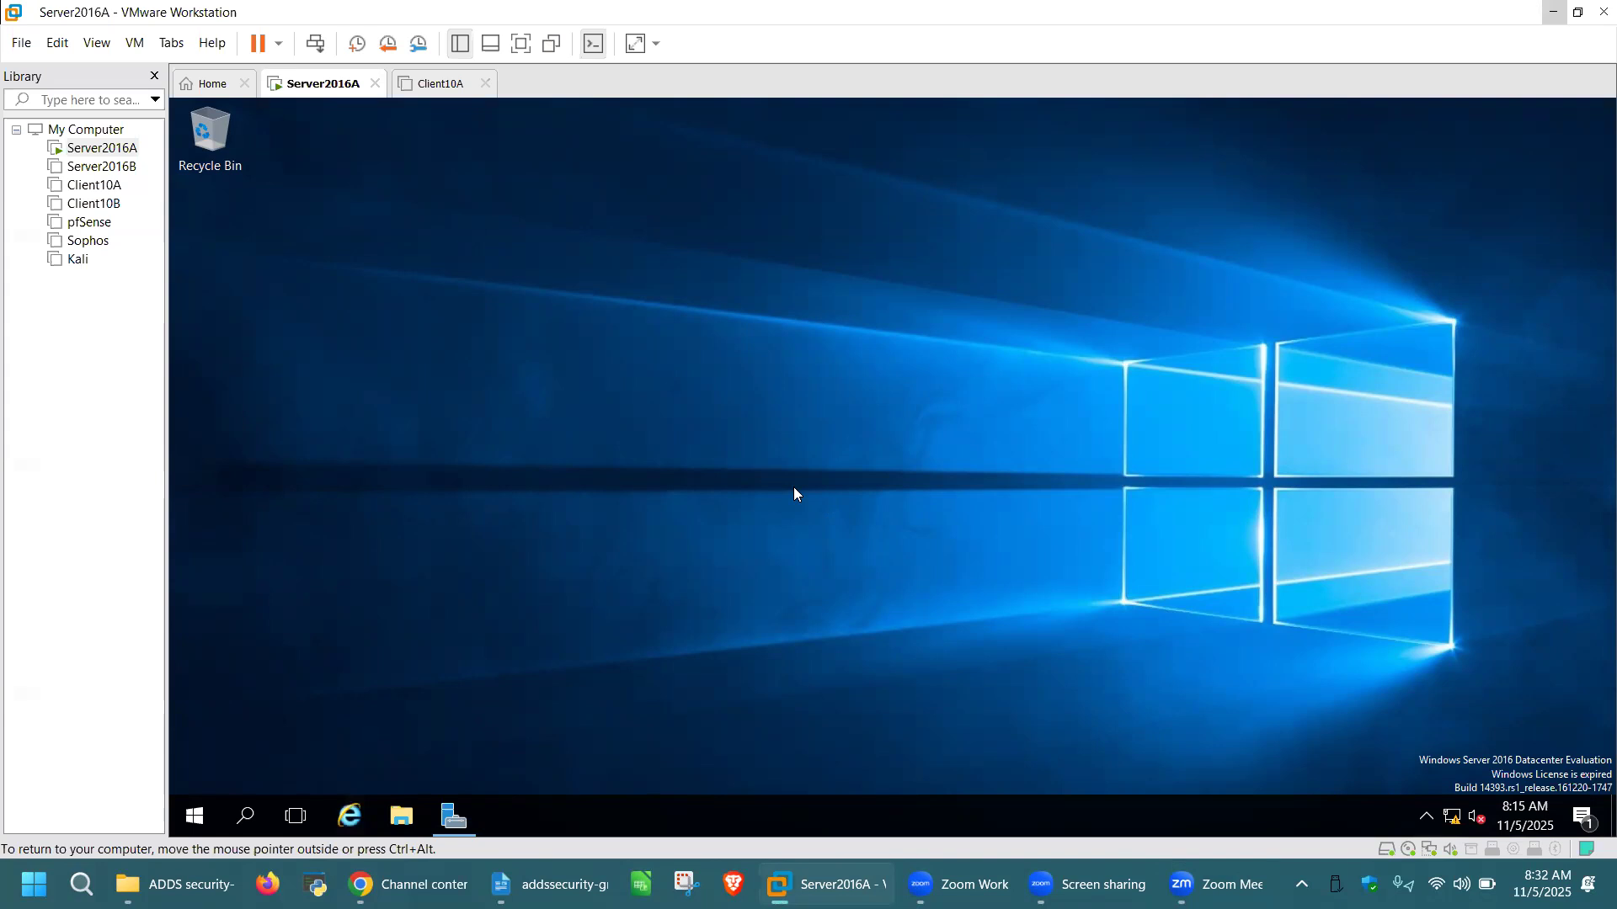
Capture input in the Server2016A VM and open Server Manager from the guest taskbar
{"action": "key", "text": "ctrl+alt"}
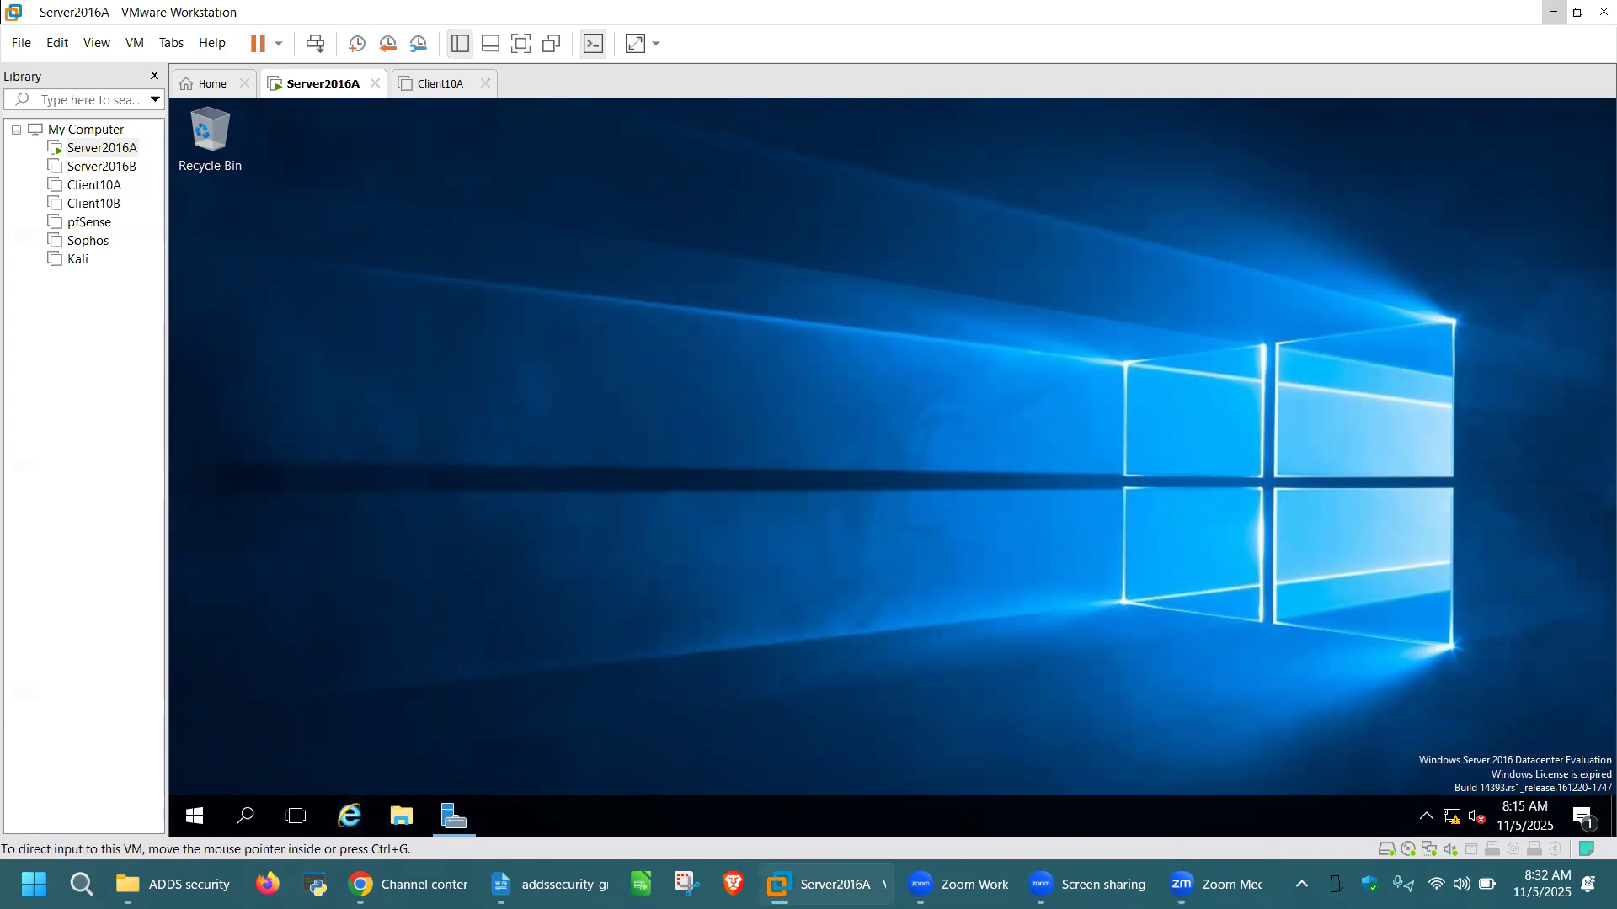
{"action": "left_click", "coordinate": [918, 597]}
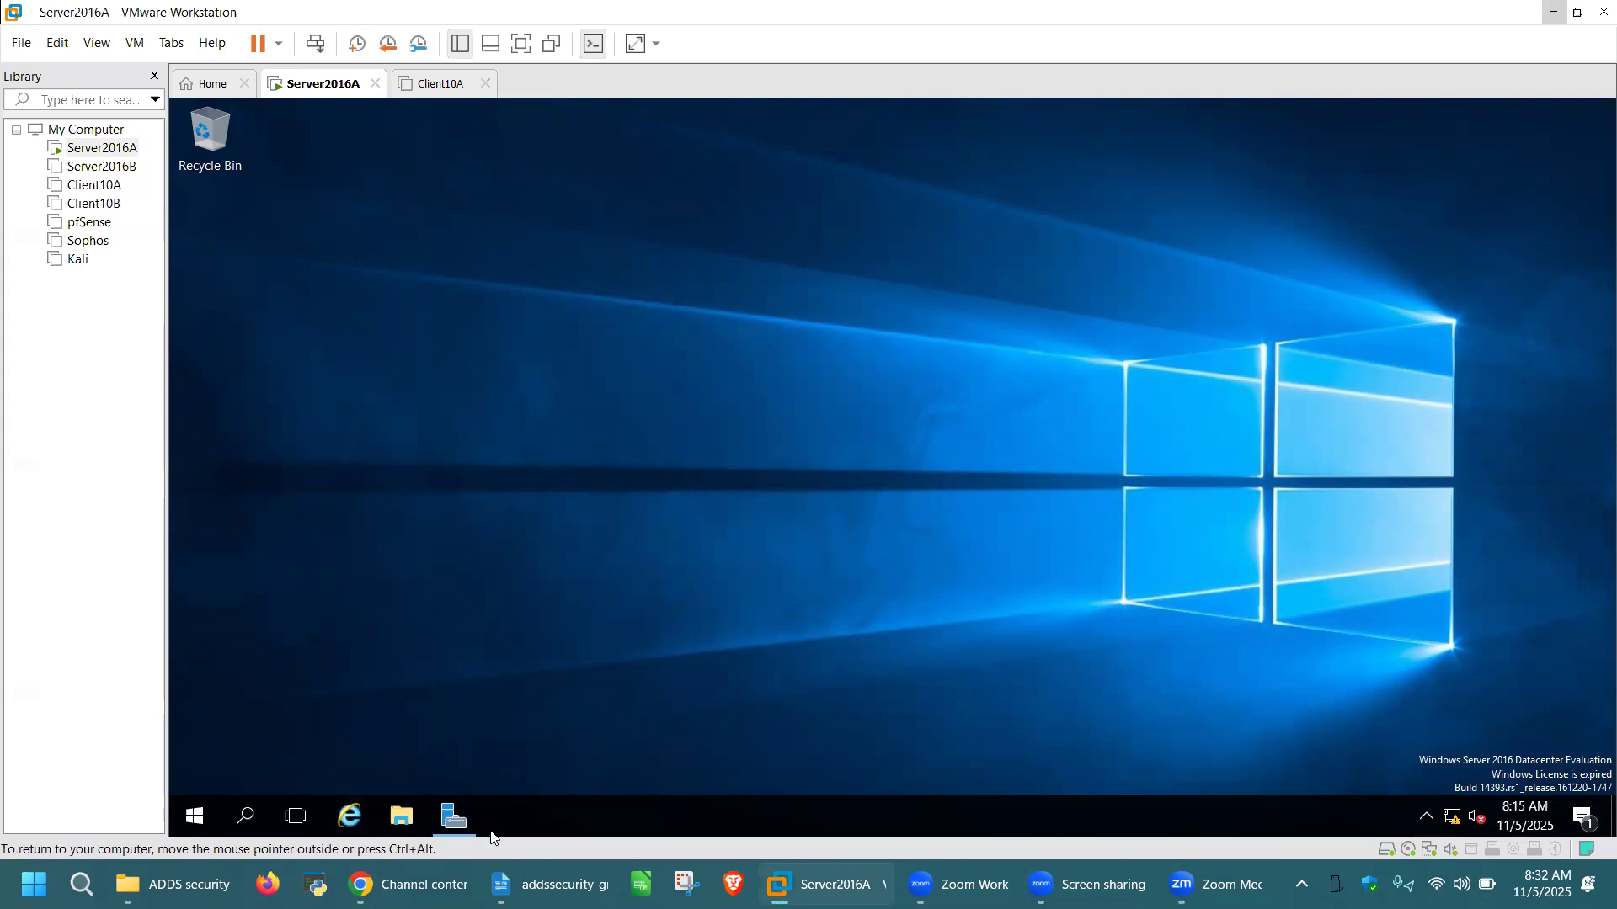
{"action": "left_click", "coordinate": [454, 816]}
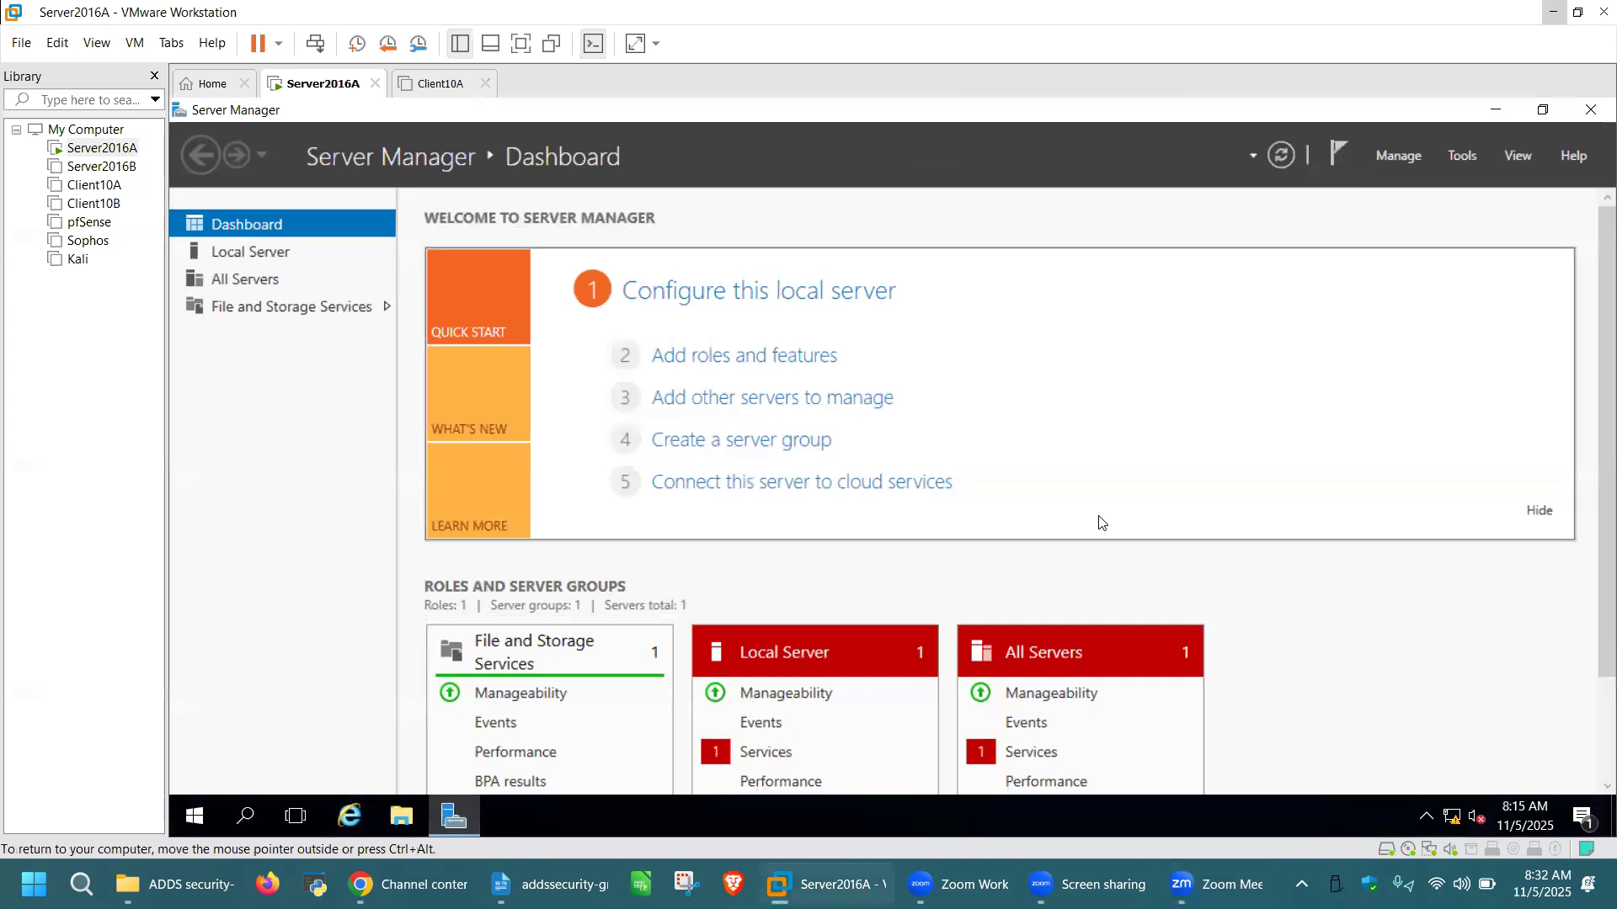
Launch Computer Management from Server Manager's Tools menu
{"action": "key", "text": "ctrl+alt"}
{"action": "left_click", "coordinate": [1467, 160]}
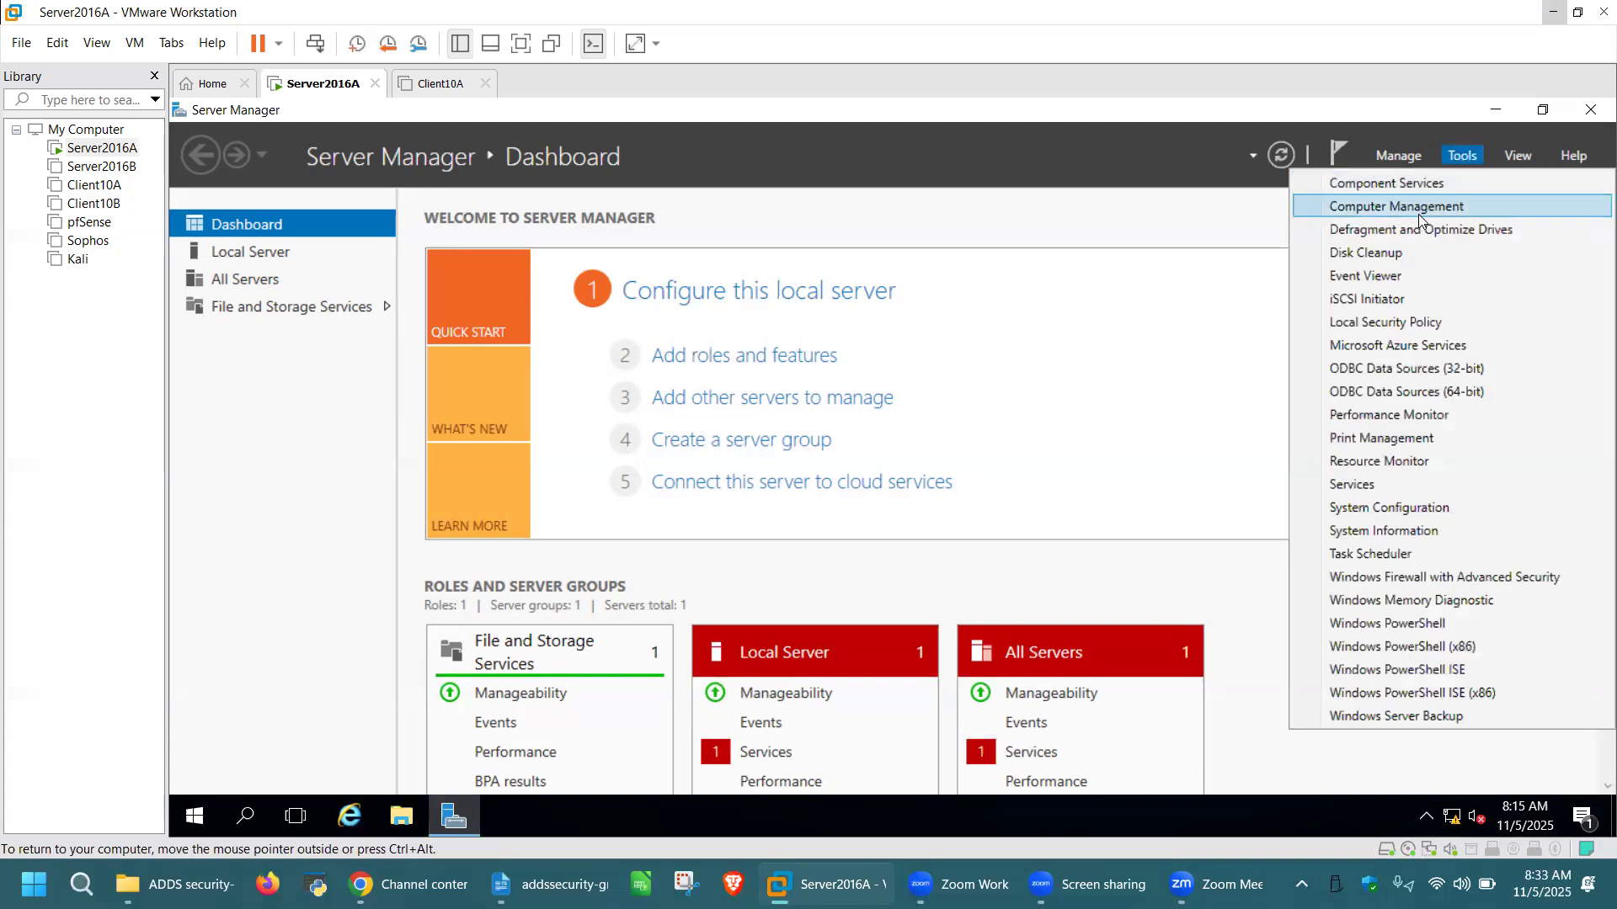
{"action": "left_click", "coordinate": [1443, 207]}
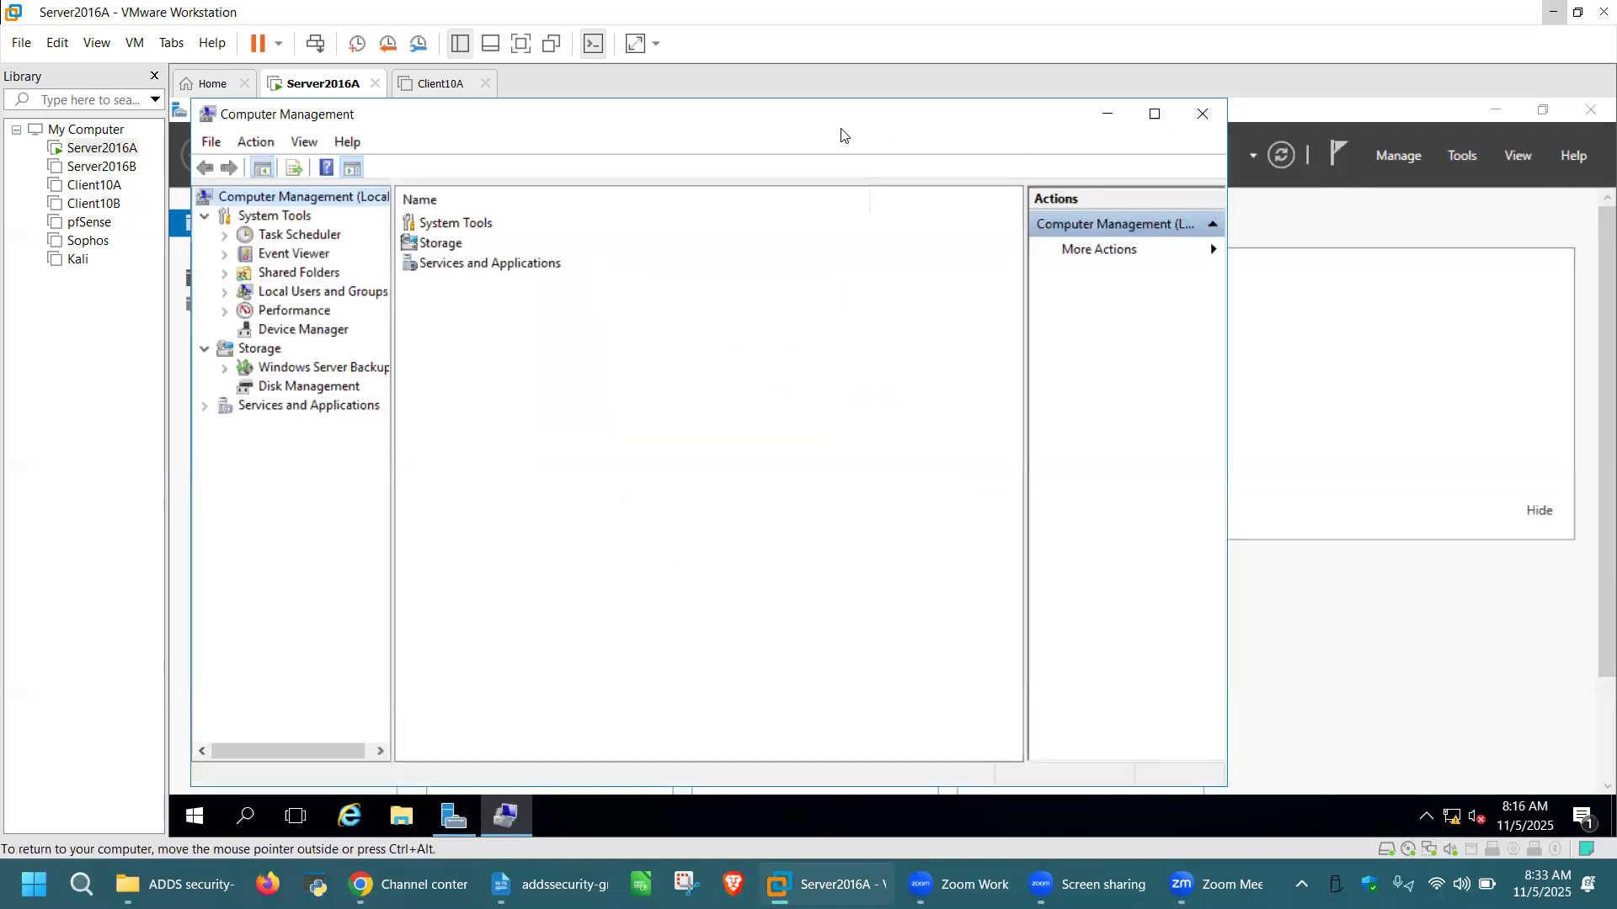
Maximize Computer Management and show the Users folder under Local Users and Groups
{"action": "left_click_drag", "start_coordinate": [805, 126], "coordinate": [860, 156]}
{"action": "left_click", "coordinate": [1213, 144]}
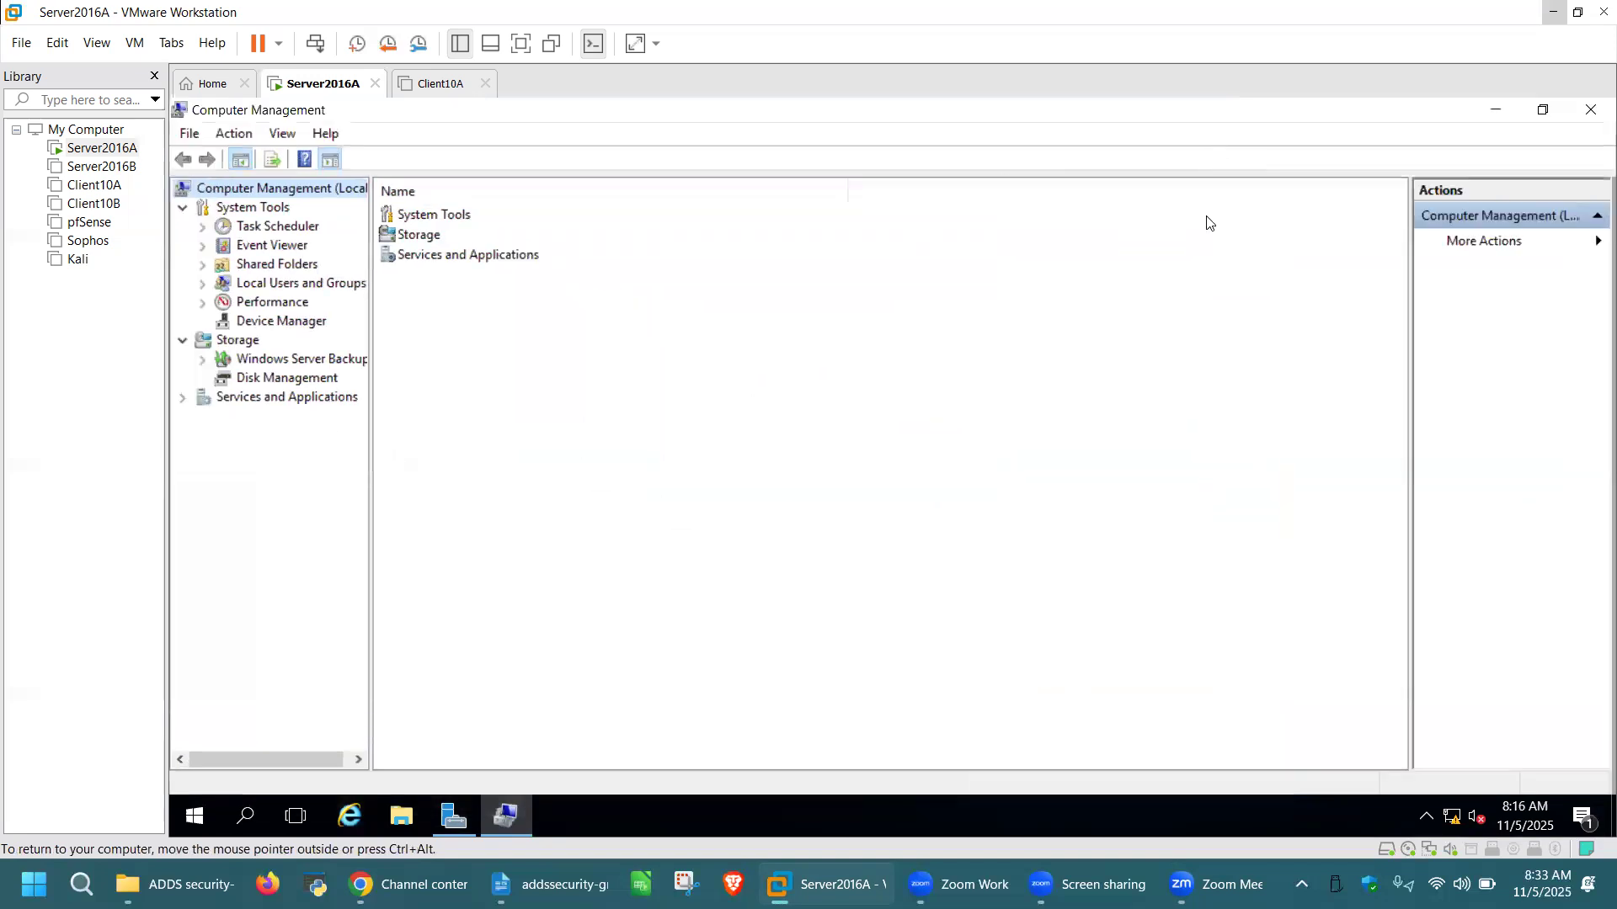
{"action": "left_click", "coordinate": [202, 284]}
{"action": "left_click", "coordinate": [278, 305]}
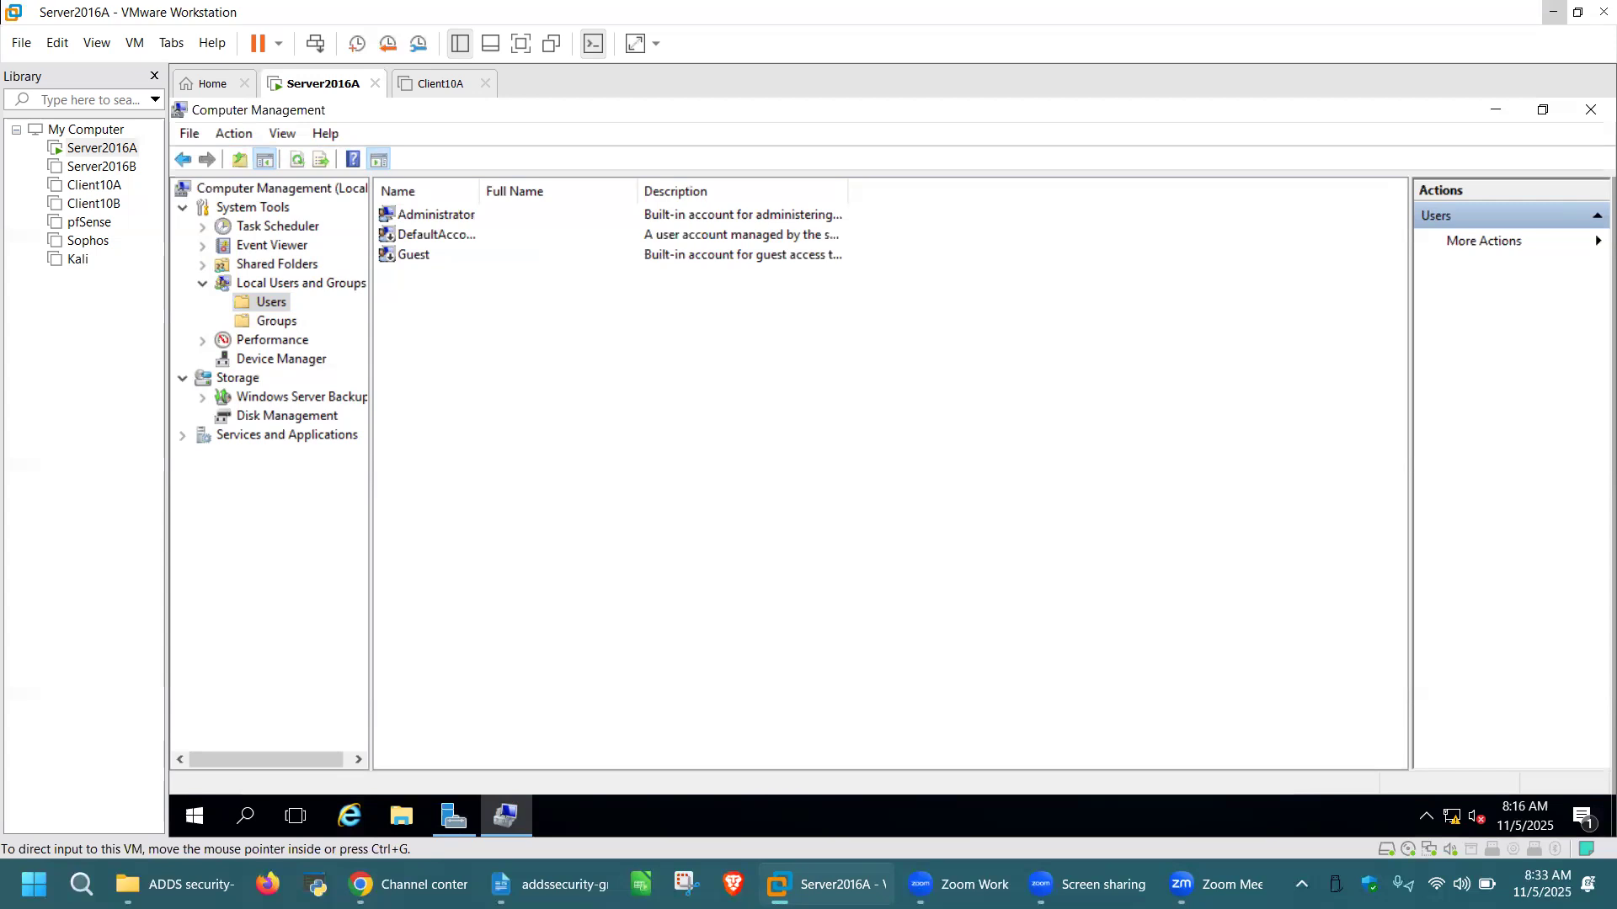
Create local user 'Mike' with a blank password and no forced change at next logon
{"action": "right_click", "coordinate": [661, 350]}
{"action": "left_click", "coordinate": [737, 362]}
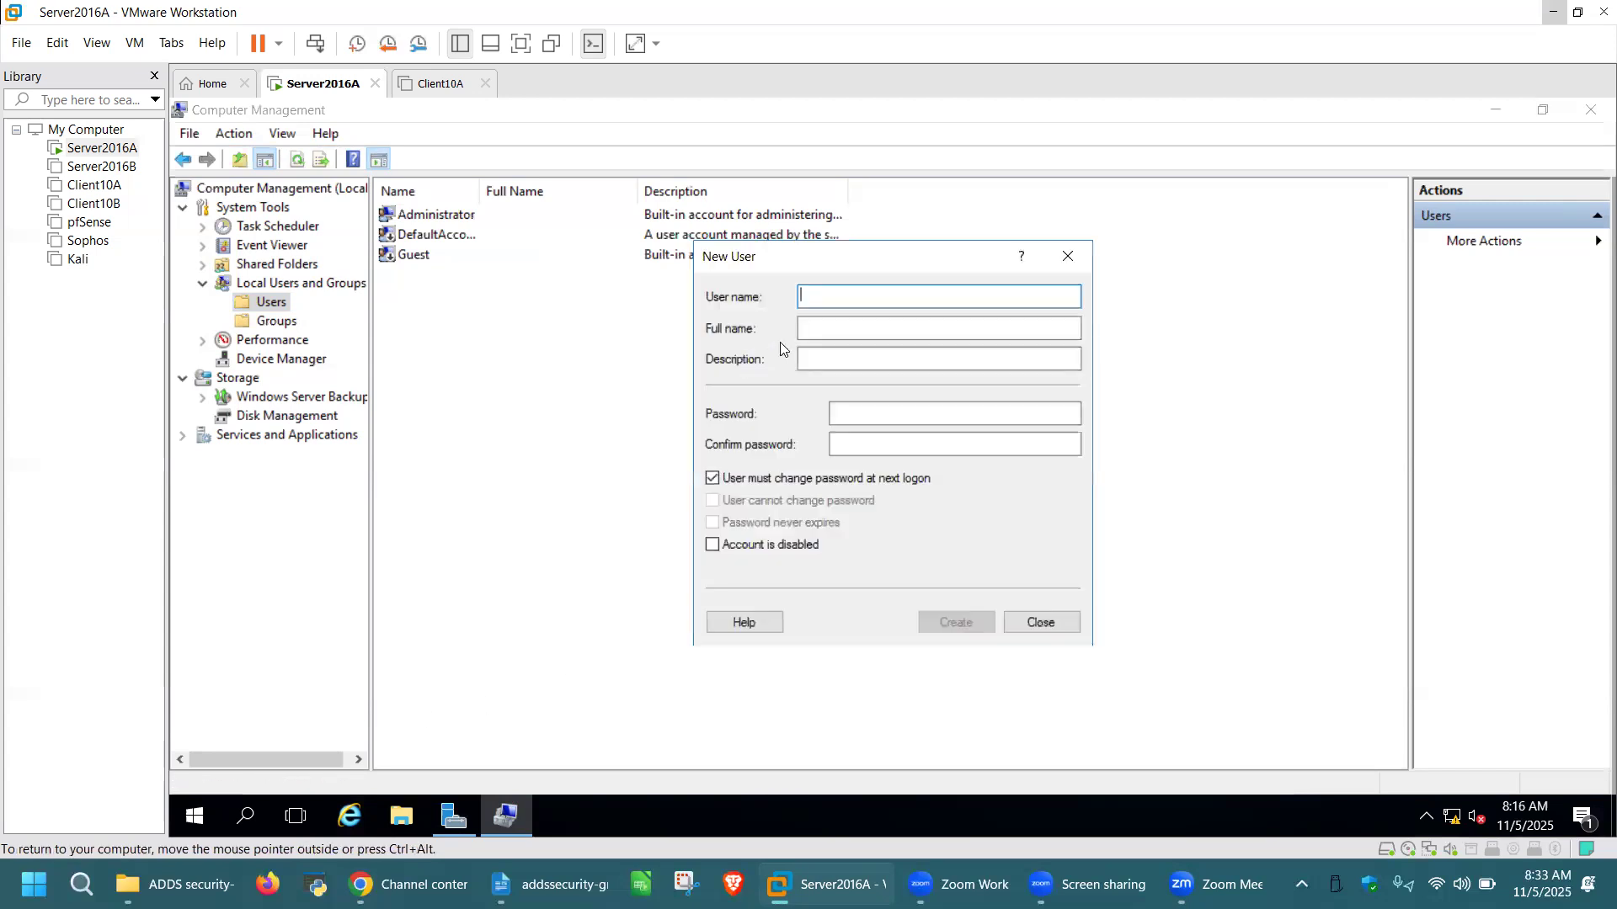
{"action": "type", "text": "Mike"}
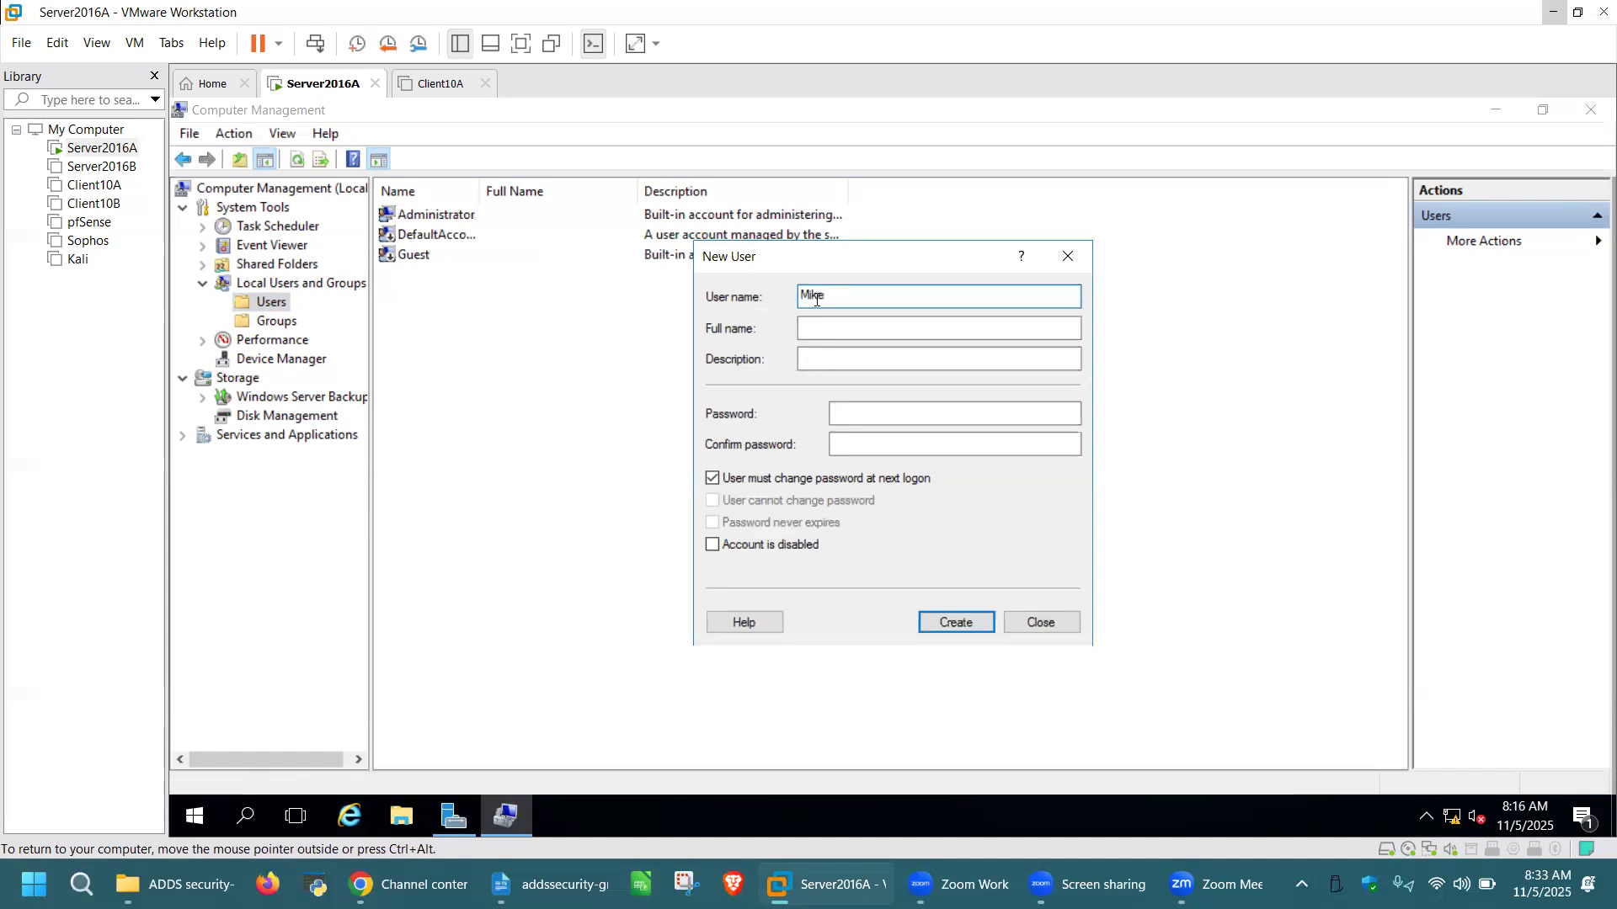
{"action": "left_click", "coordinate": [714, 478]}
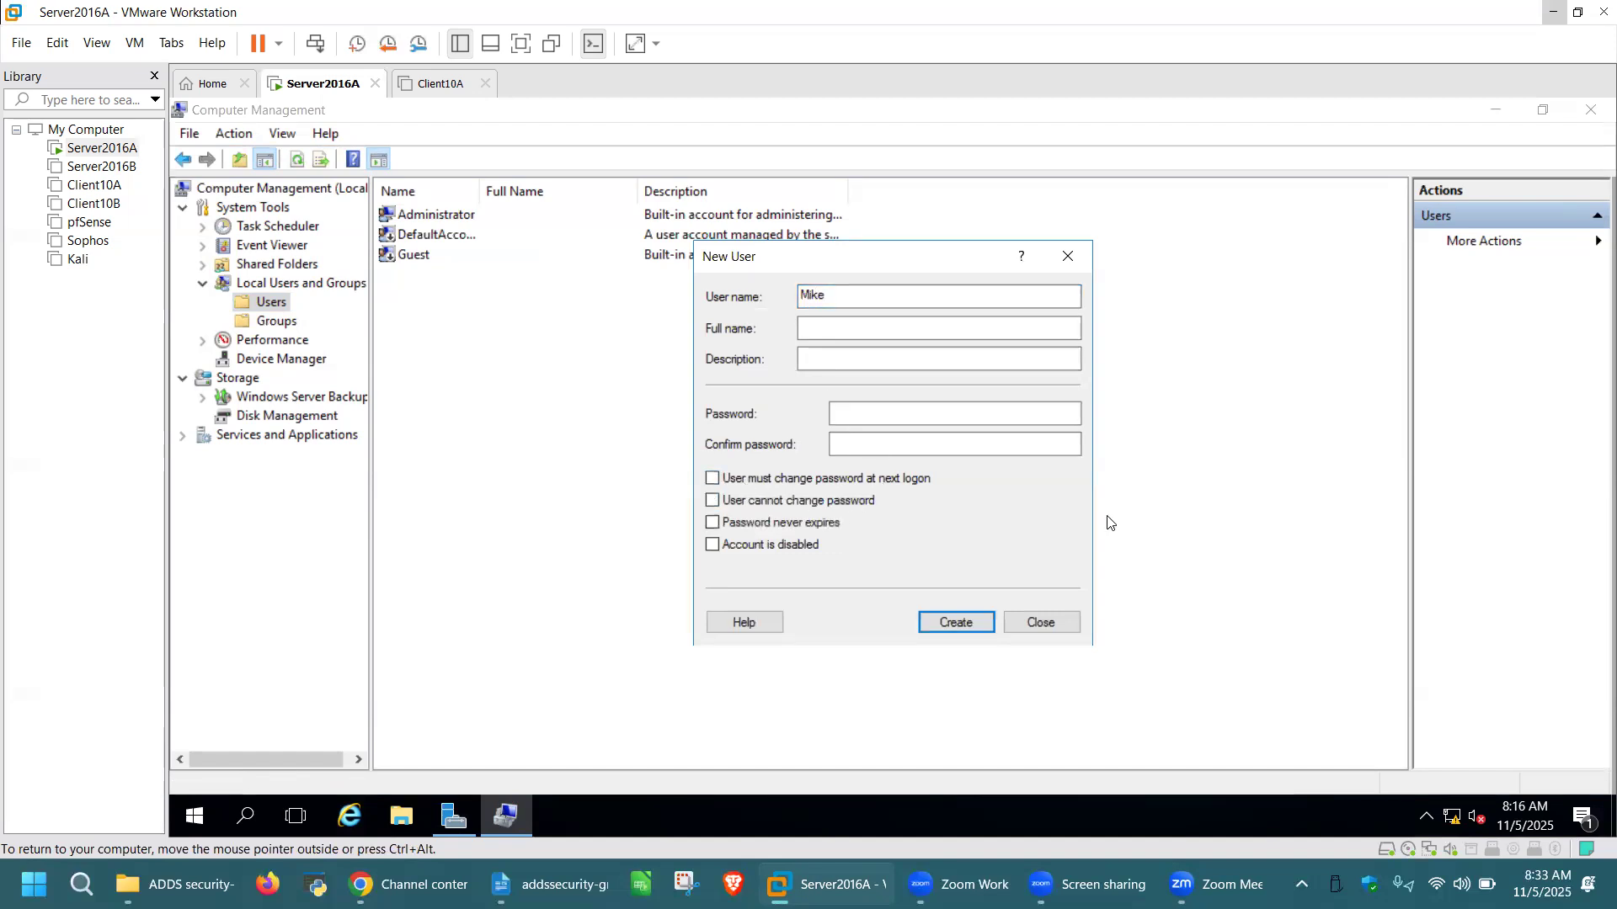
{"action": "left_click", "coordinate": [849, 412]}
{"action": "left_click", "coordinate": [969, 625]}
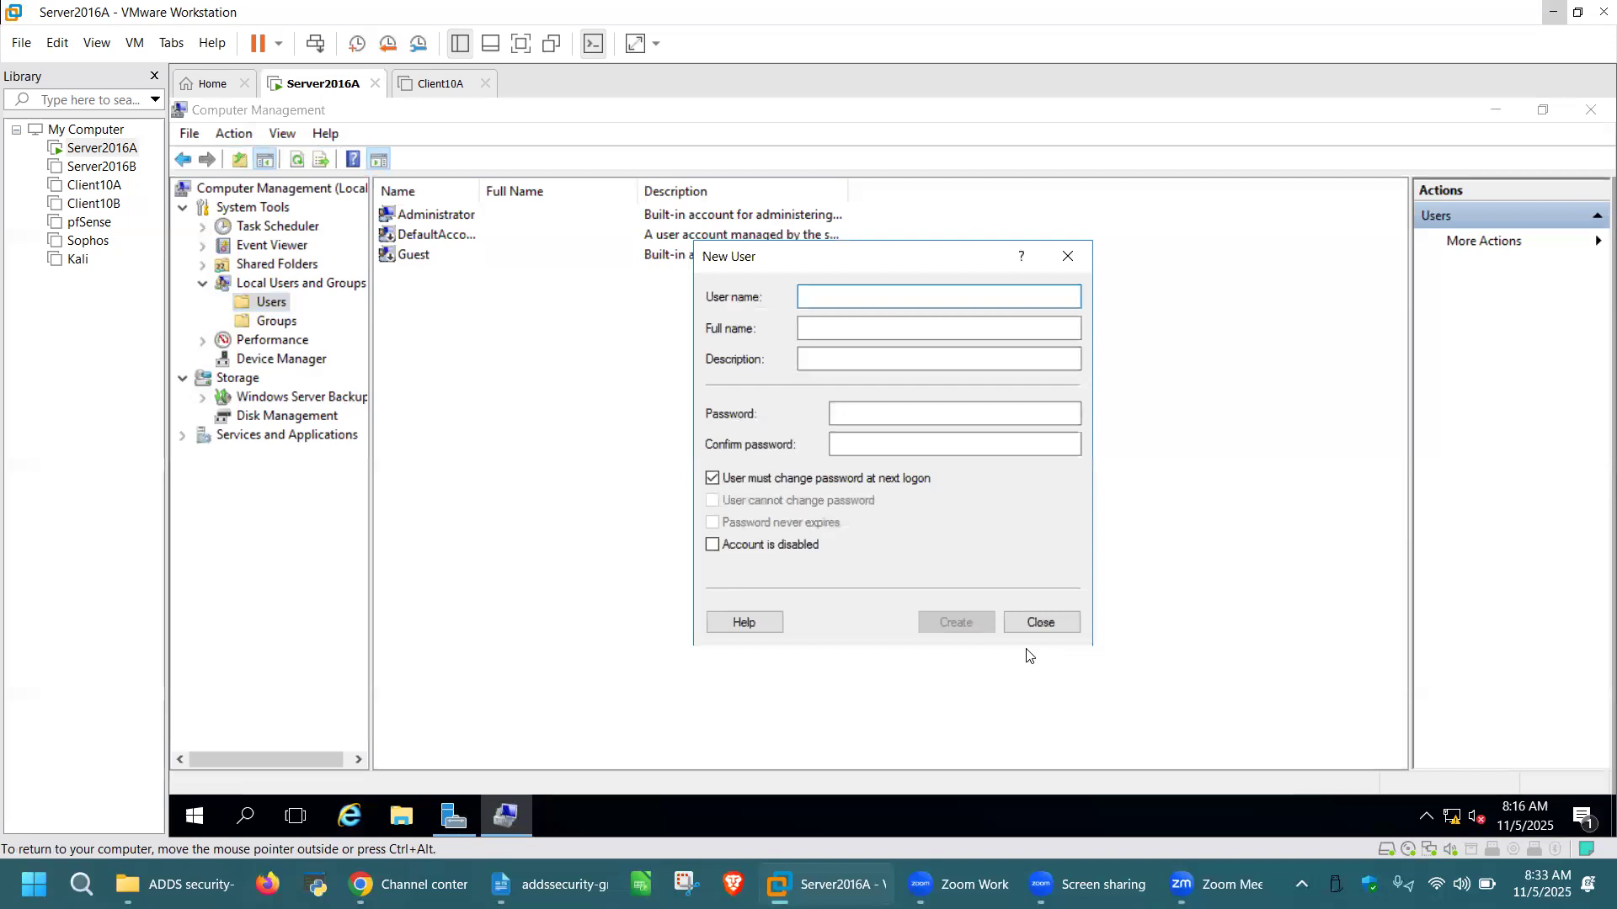
{"action": "left_click", "coordinate": [1042, 624]}
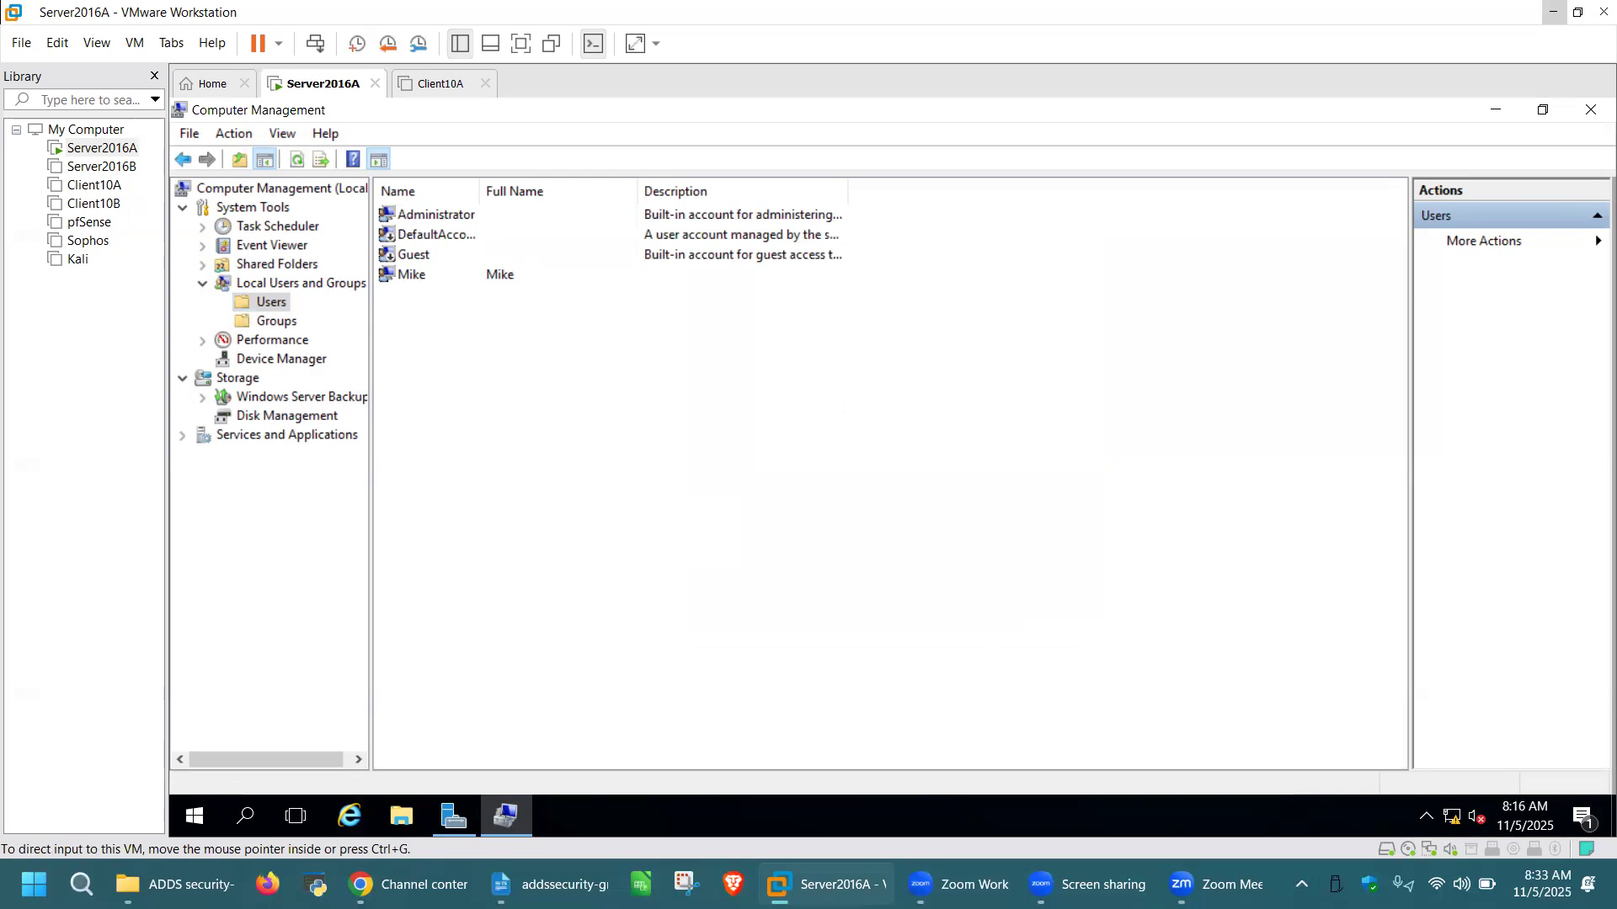
{"action": "right_click", "coordinate": [596, 363]}
{"action": "left_click", "coordinate": [648, 369]}
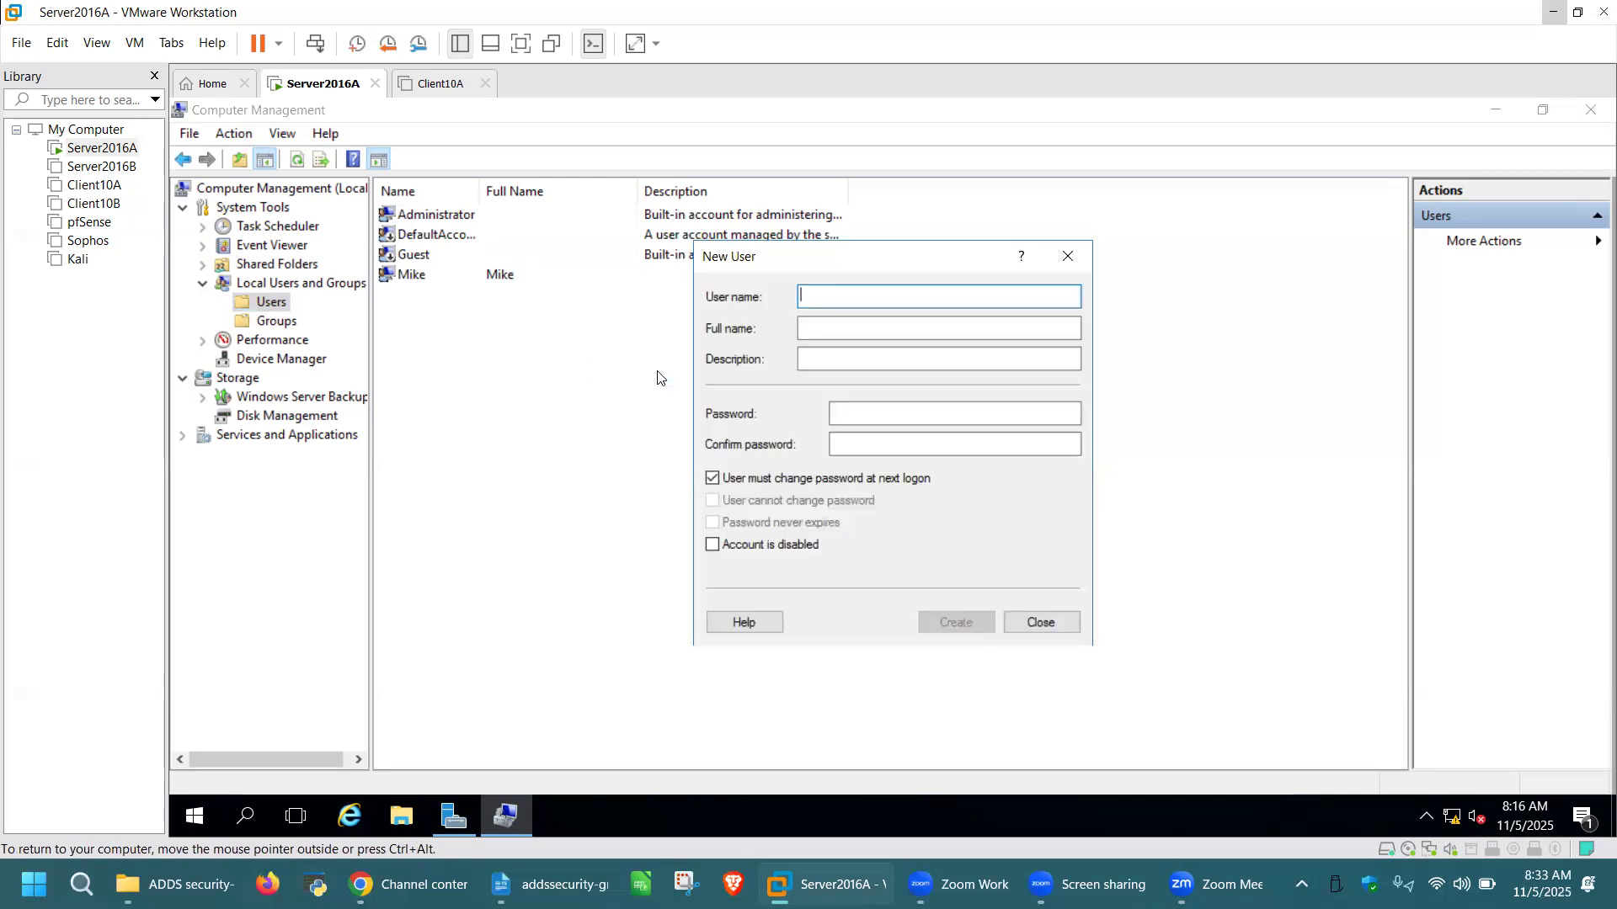
{"action": "type", "text": "Tom"}
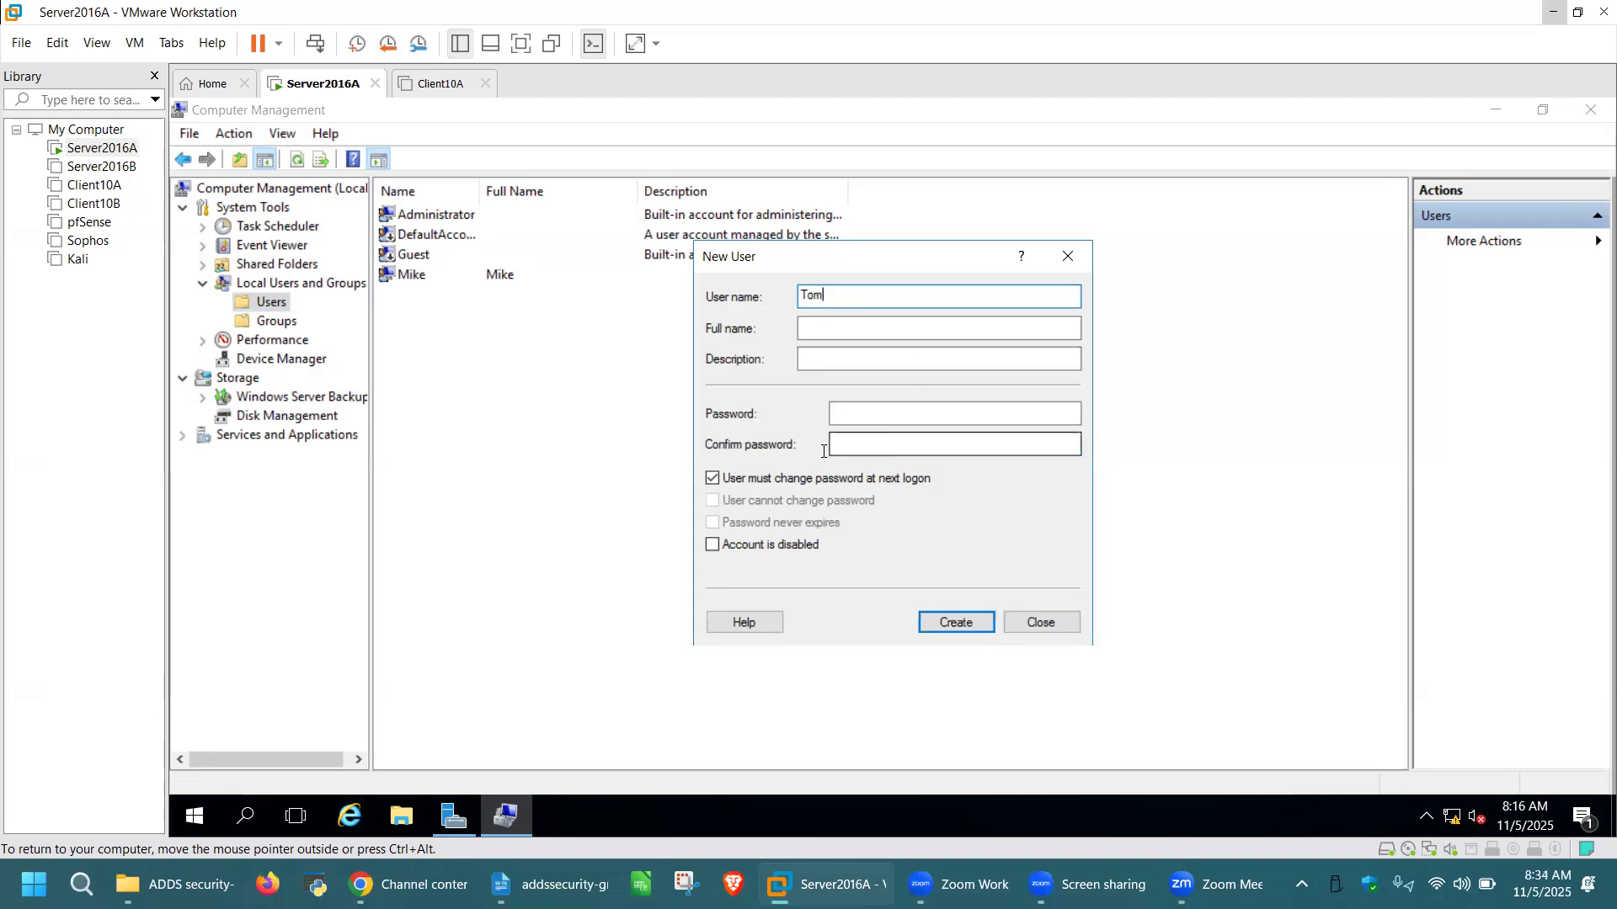
{"action": "left_click", "coordinate": [893, 479]}
{"action": "left_click", "coordinate": [876, 417]}
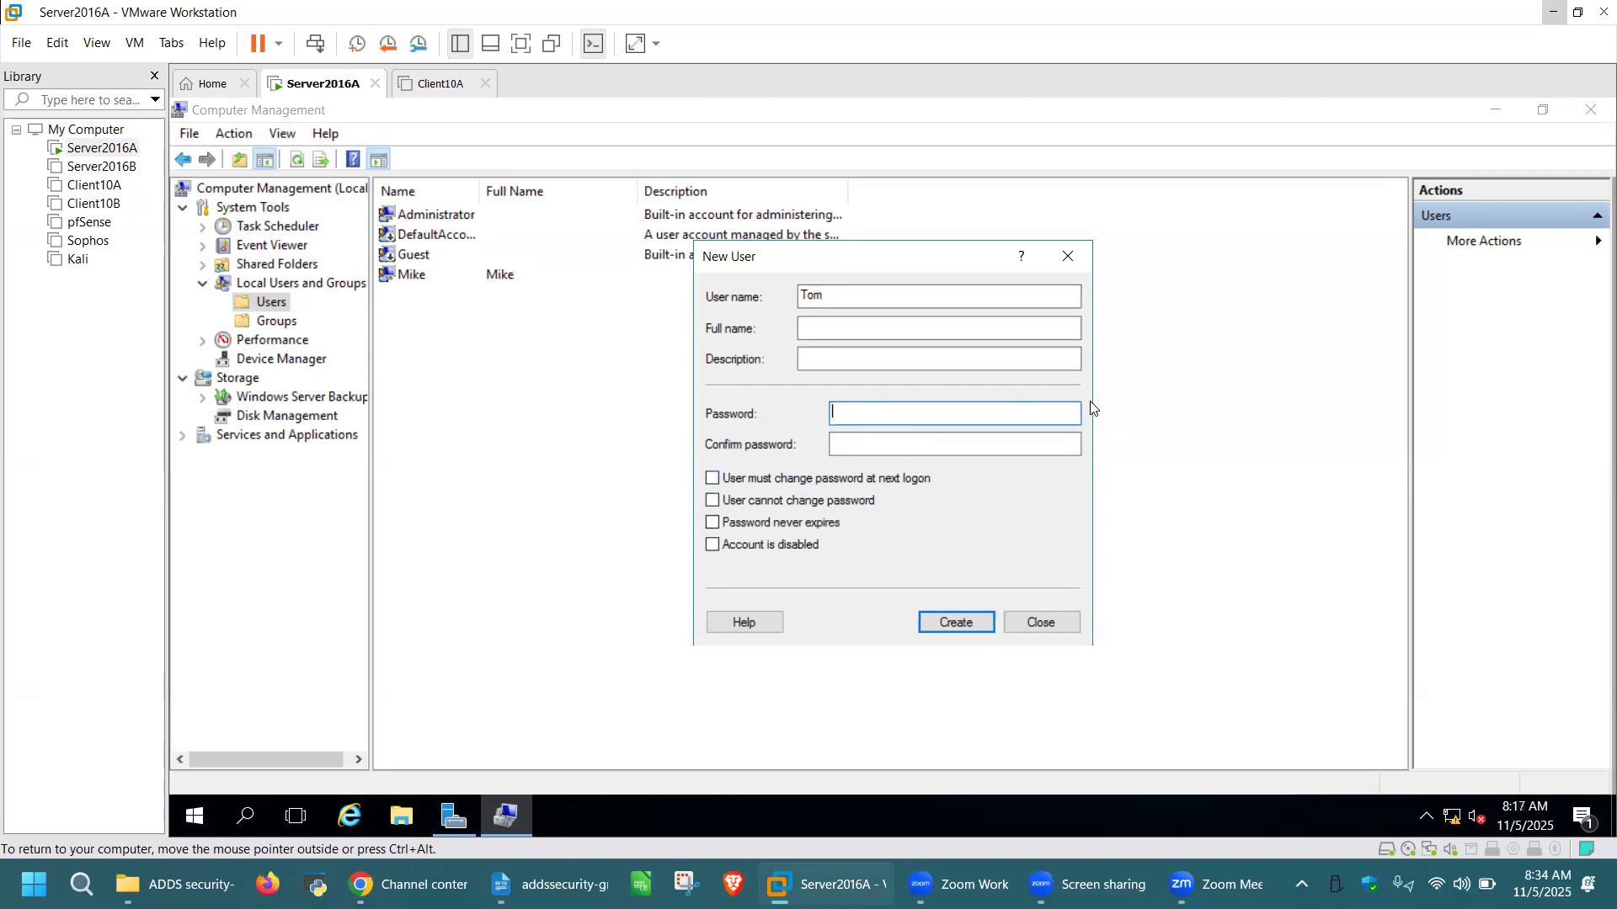
{"action": "type", "text": "•••••"}
{"action": "left_click", "coordinate": [868, 444]}
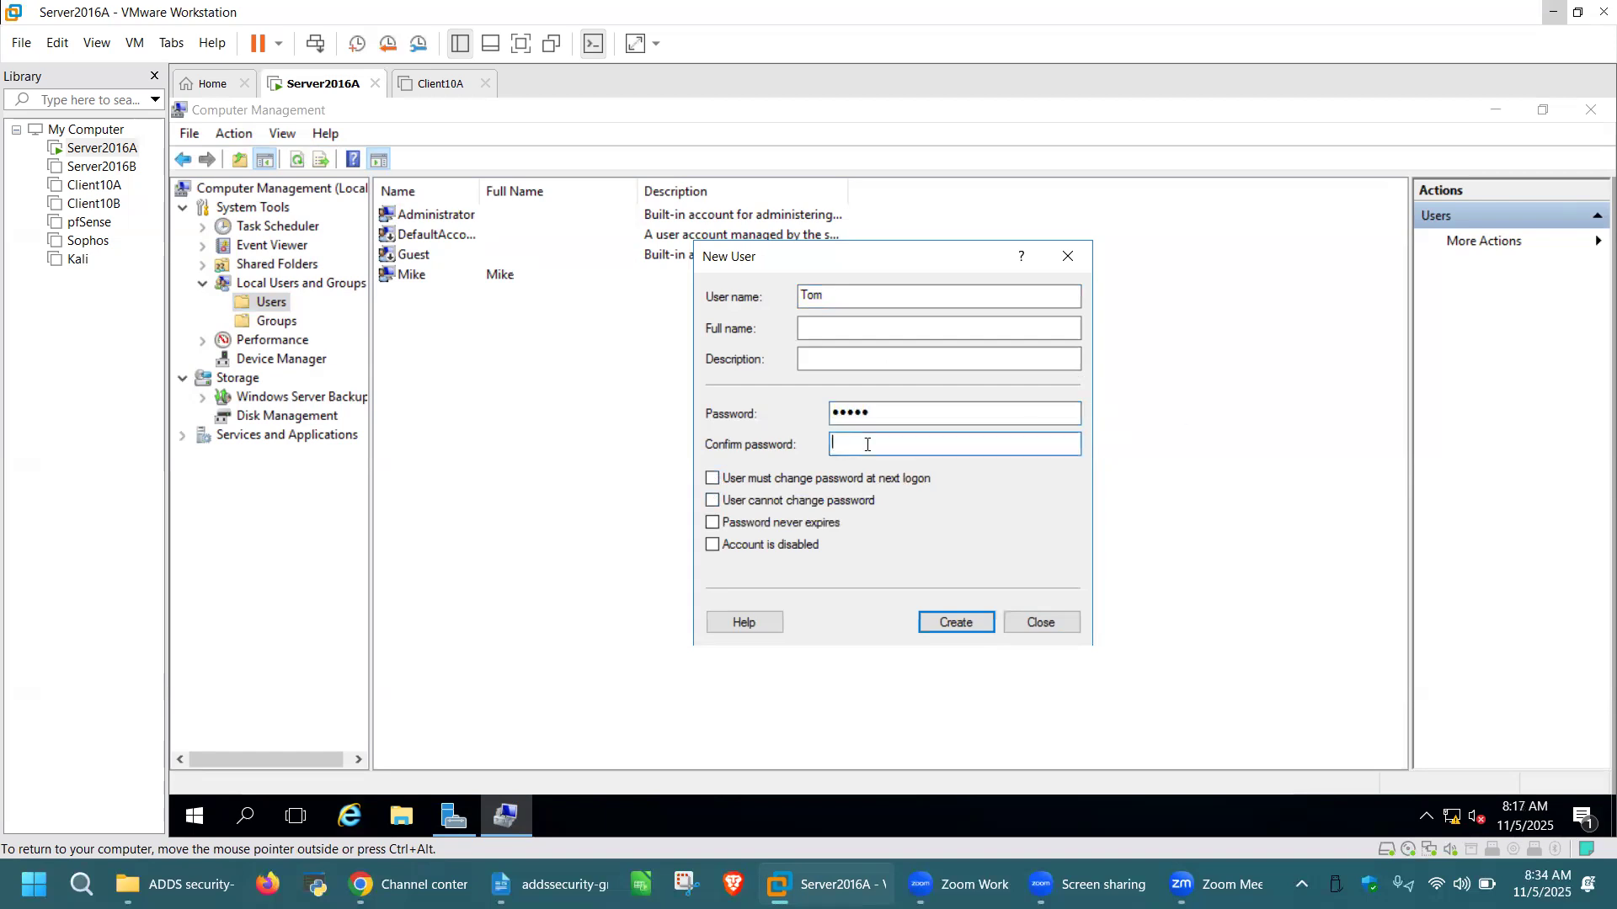
{"action": "type", "text": "•••••"}
{"action": "left_click", "coordinate": [956, 624]}
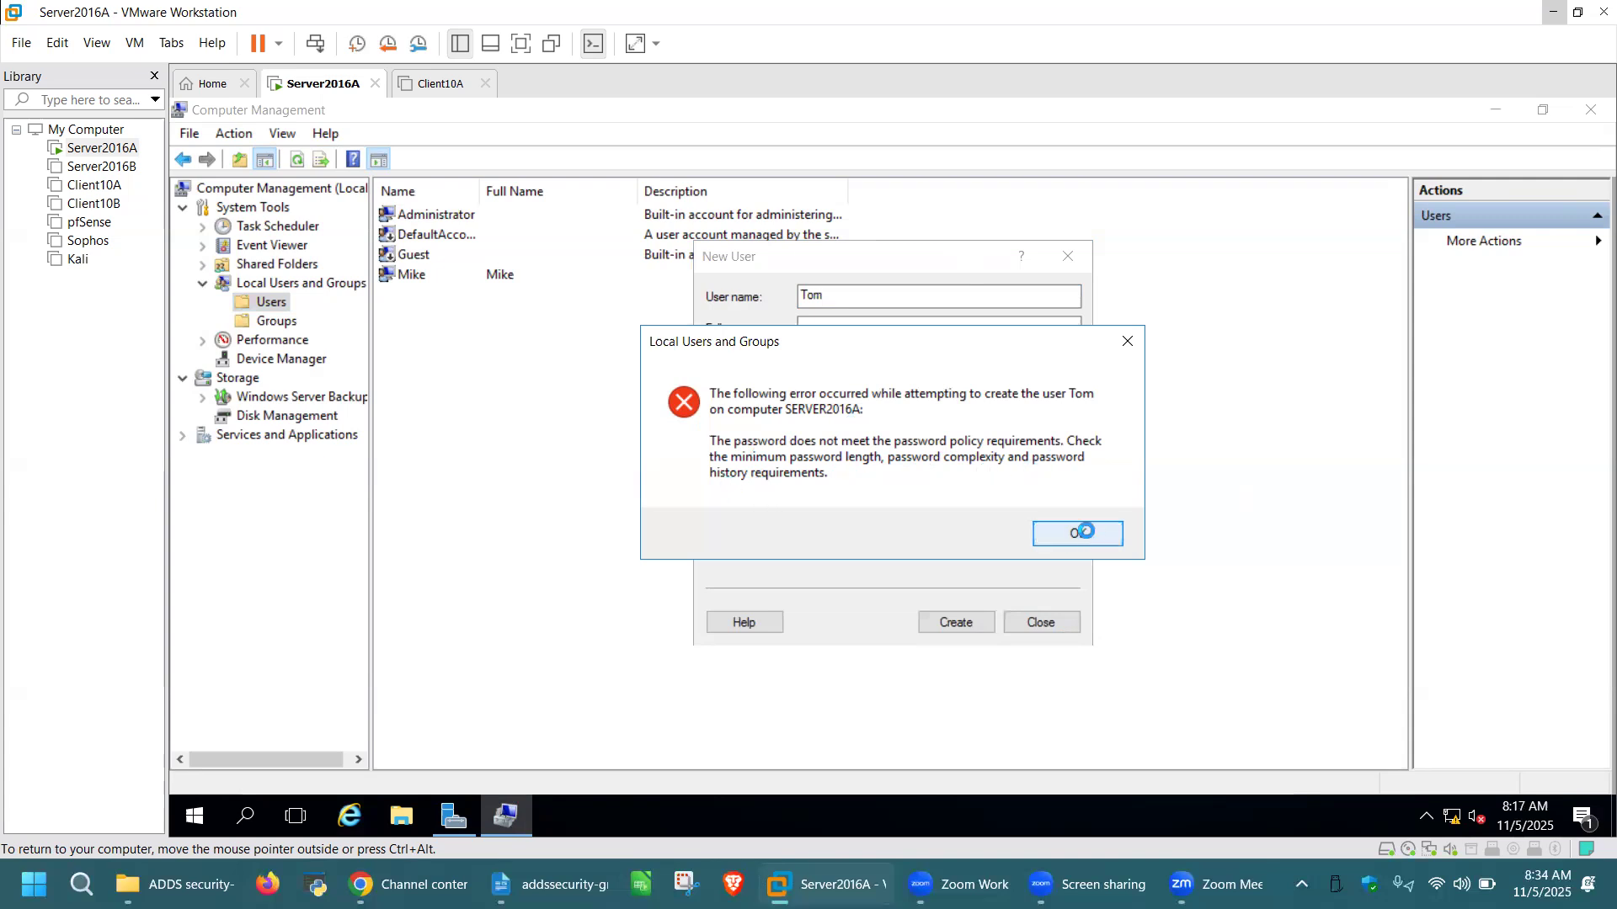
{"action": "left_click", "coordinate": [1084, 530]}
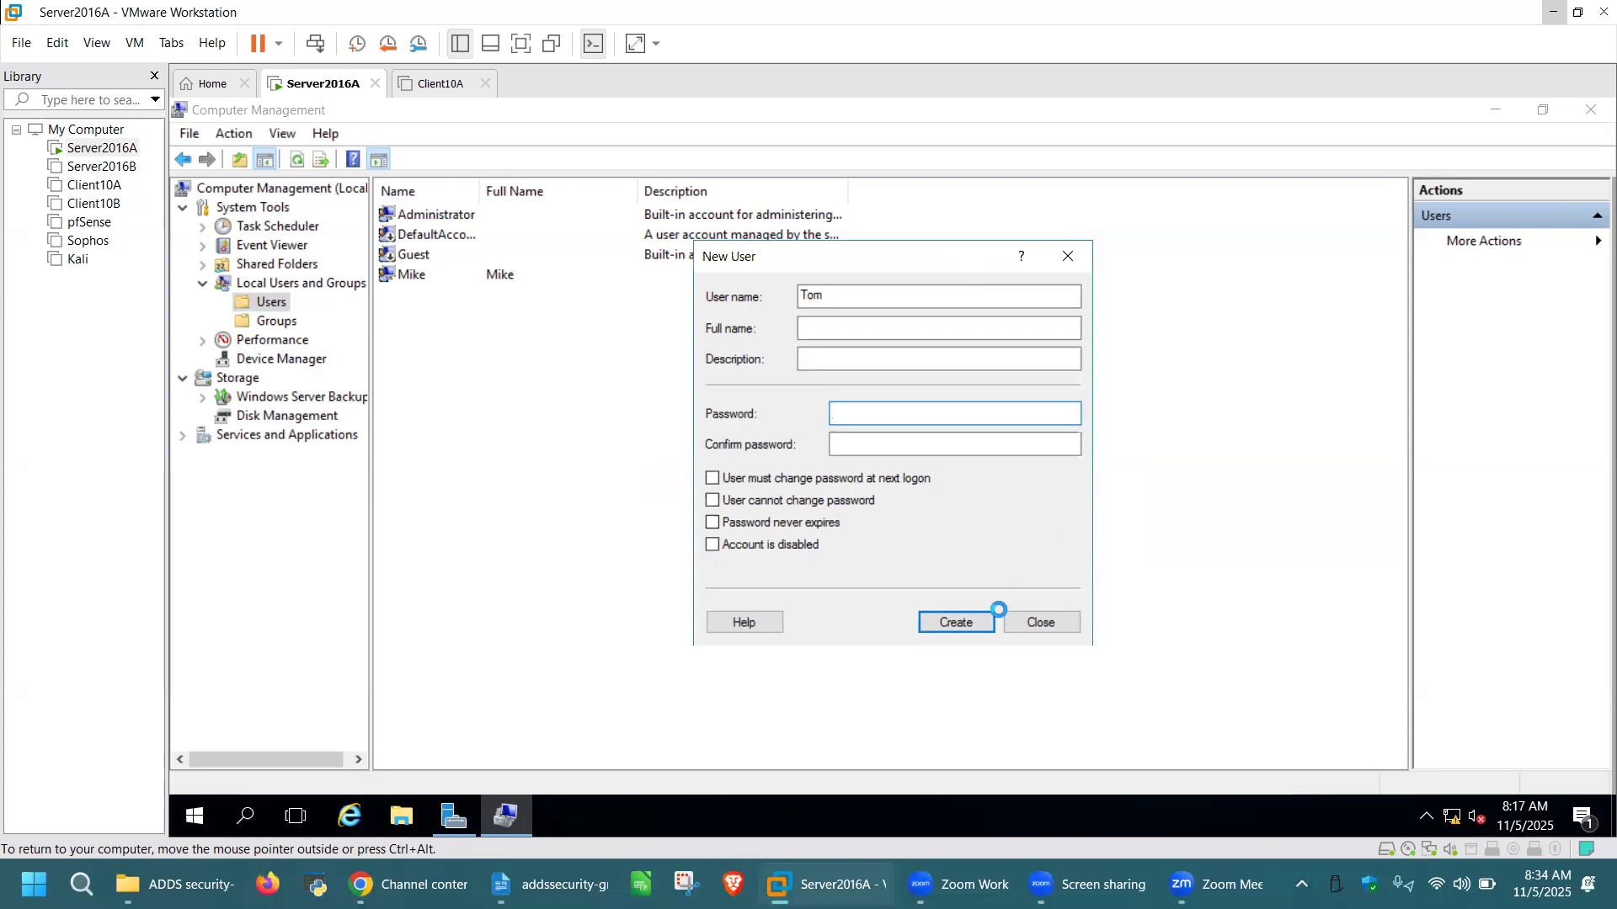
{"action": "left_click", "coordinate": [1049, 624]}
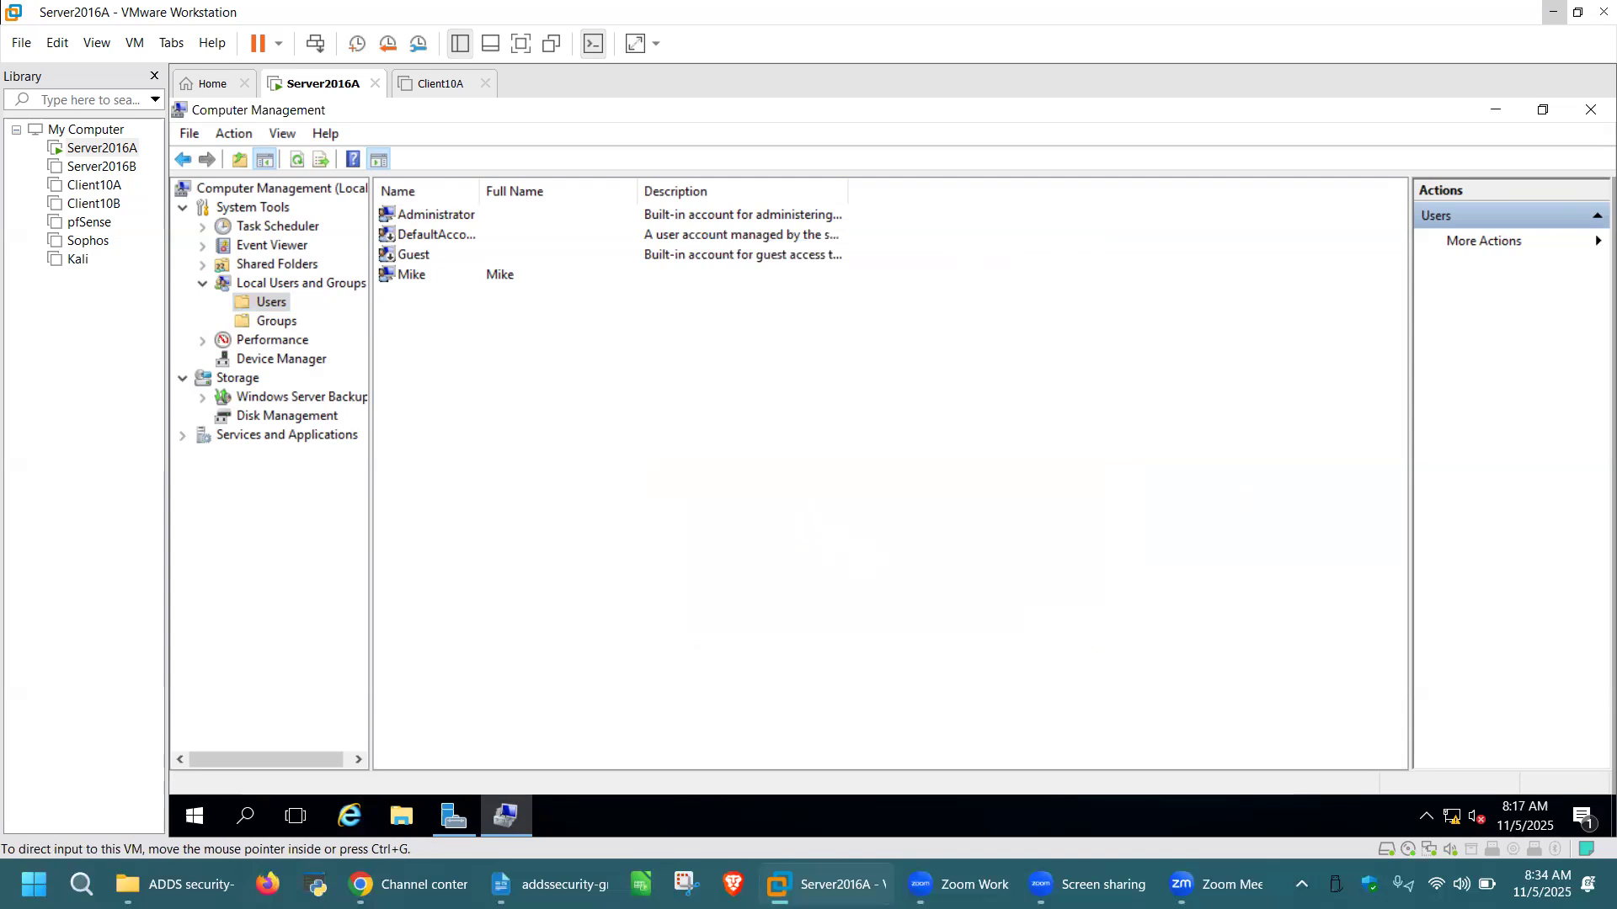
Create local user 'Tom' with no forced password change, then minimize Computer Management
{"action": "right_click", "coordinate": [721, 395]}
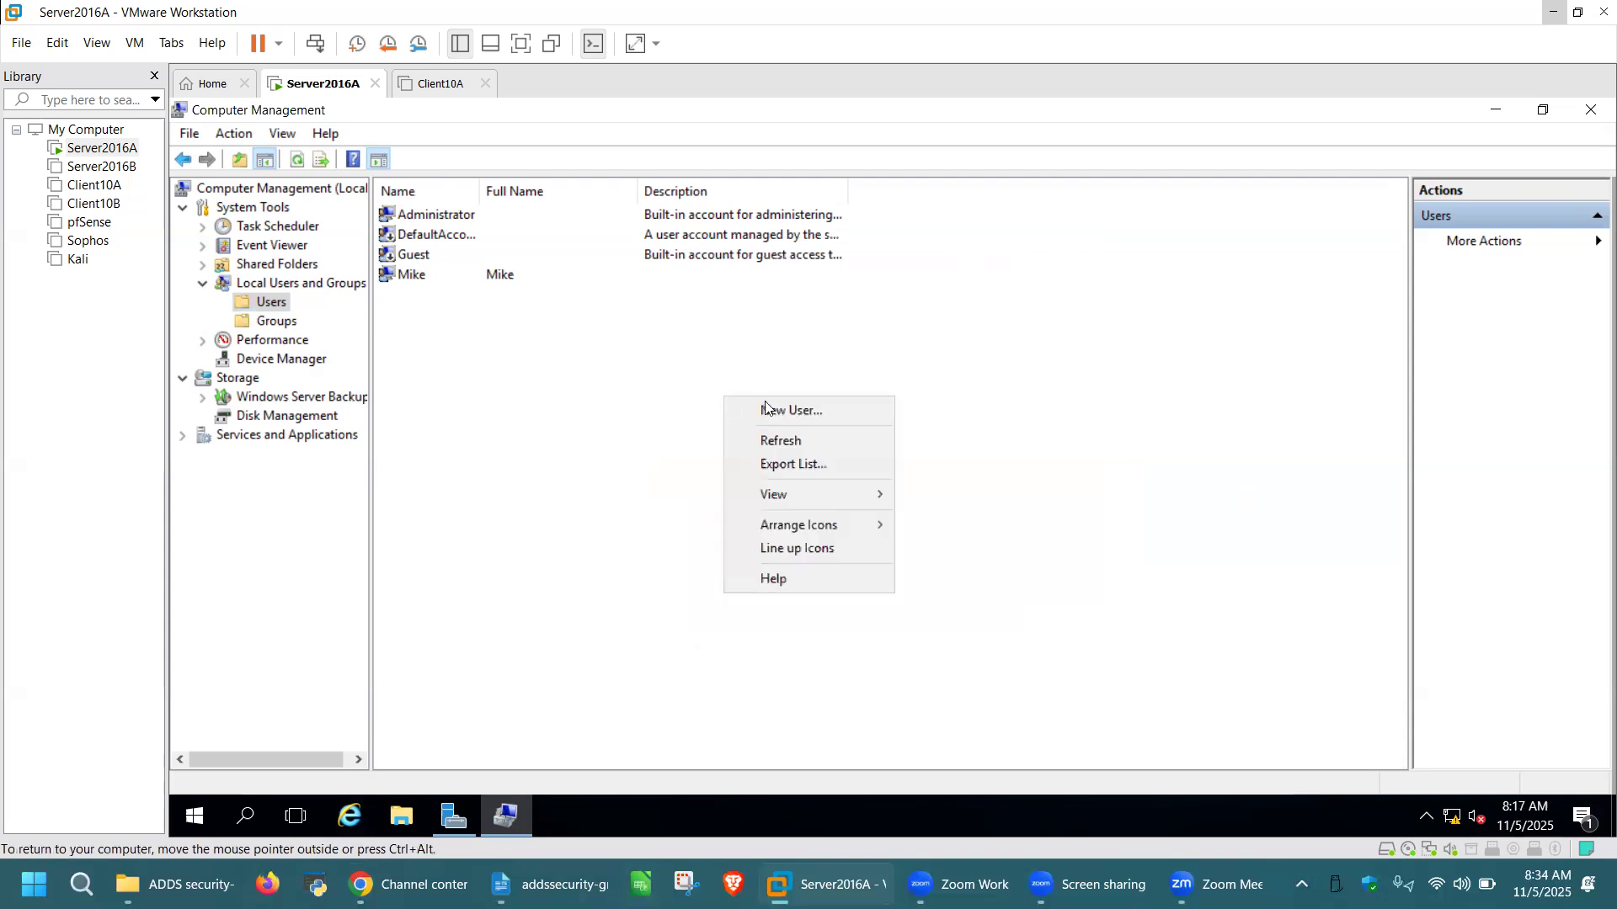
{"action": "left_click", "coordinate": [770, 410]}
{"action": "type", "text": "Tom"}
{"action": "left_click", "coordinate": [712, 478]}
{"action": "left_click", "coordinate": [955, 619]}
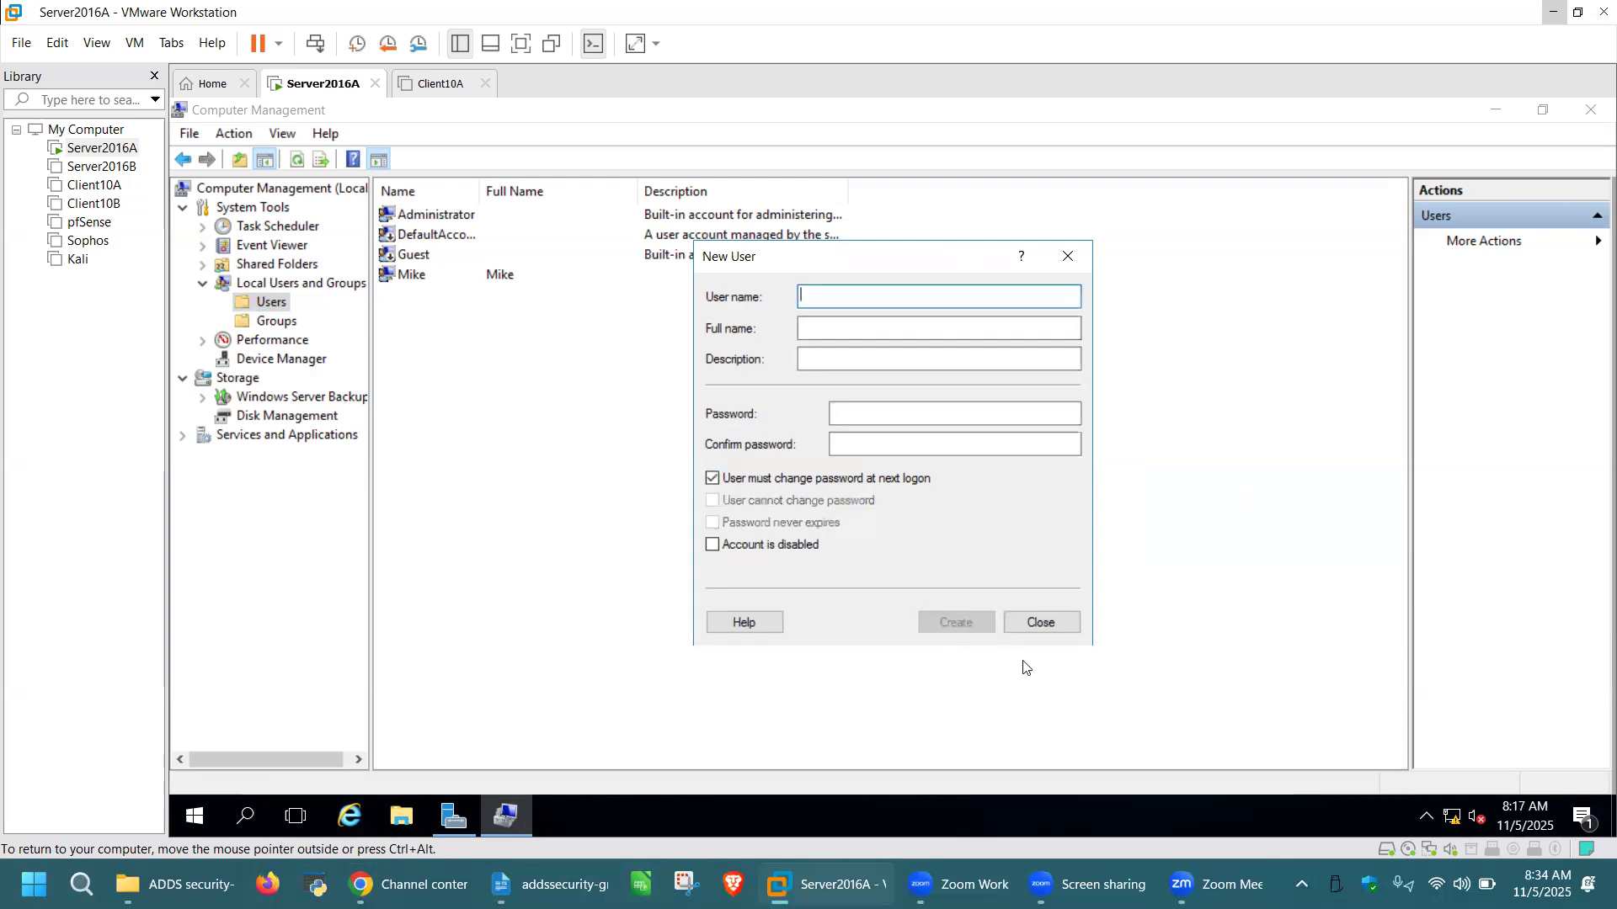
{"action": "left_click", "coordinate": [1046, 626]}
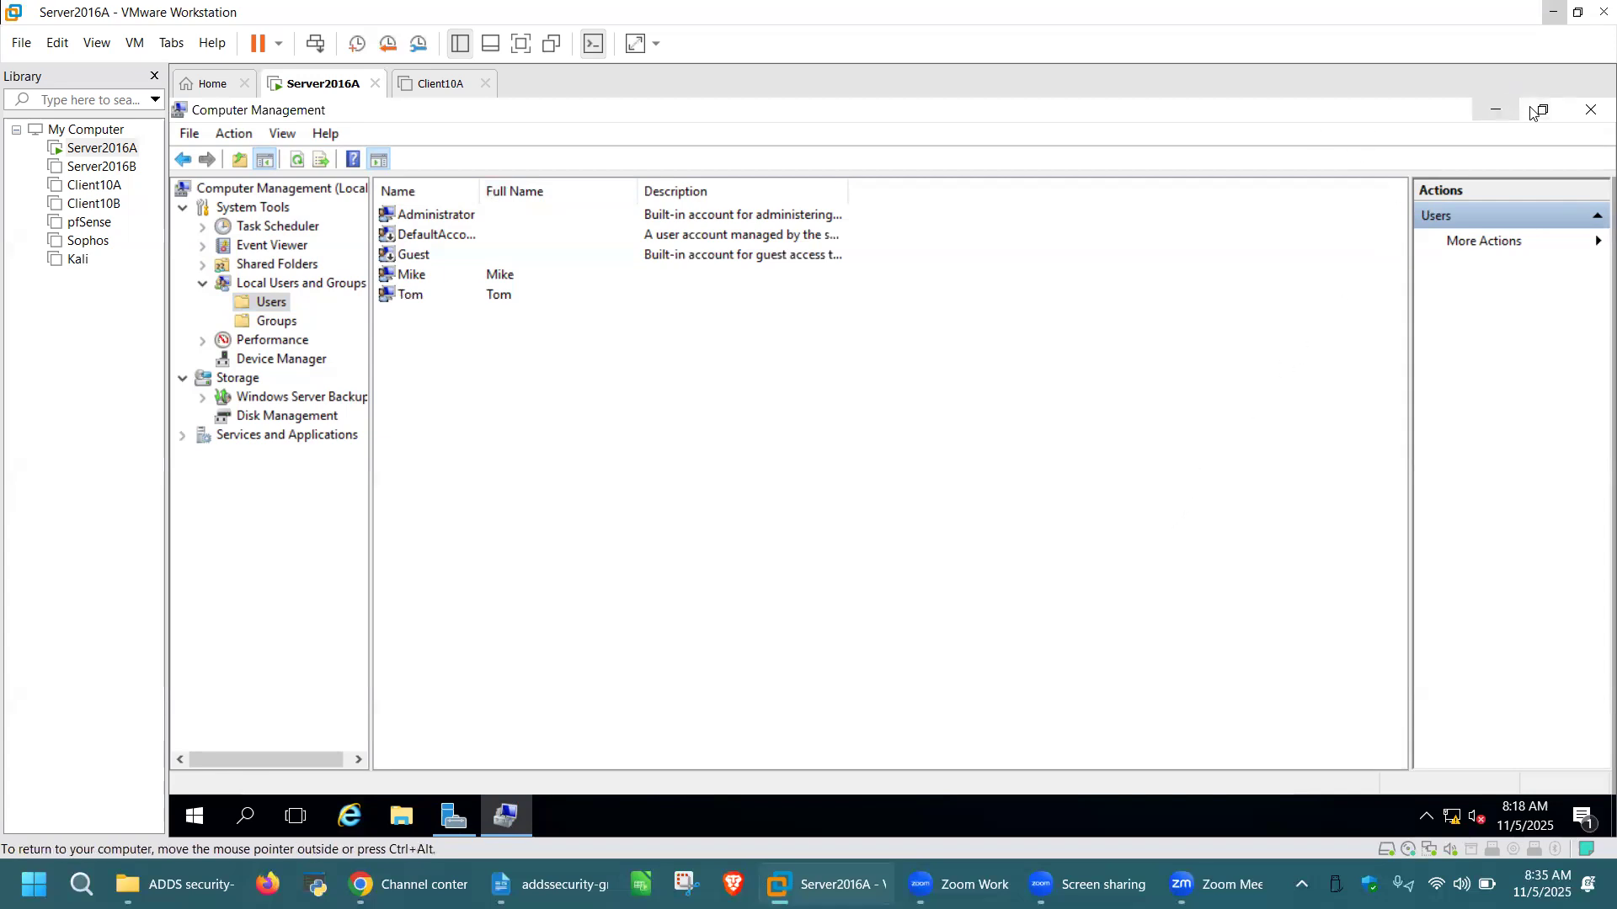
{"action": "left_click", "coordinate": [1496, 111]}
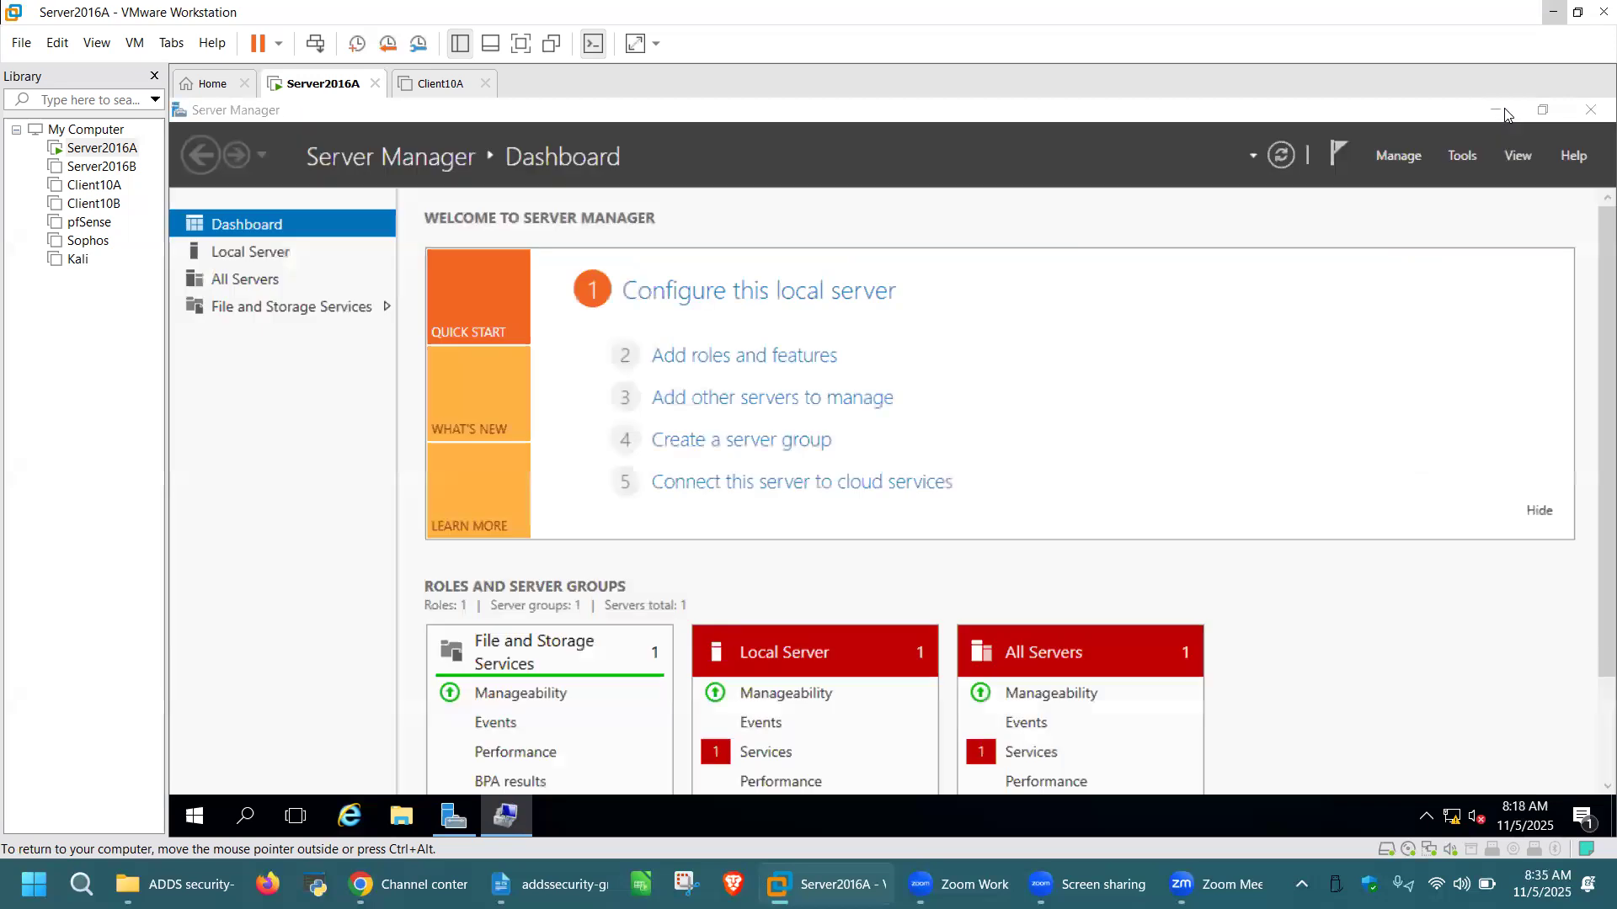
Open Local Security Policy maximized at Account Policies > Password Policy, then return to Computer Management
{"action": "left_click", "coordinate": [1462, 156]}
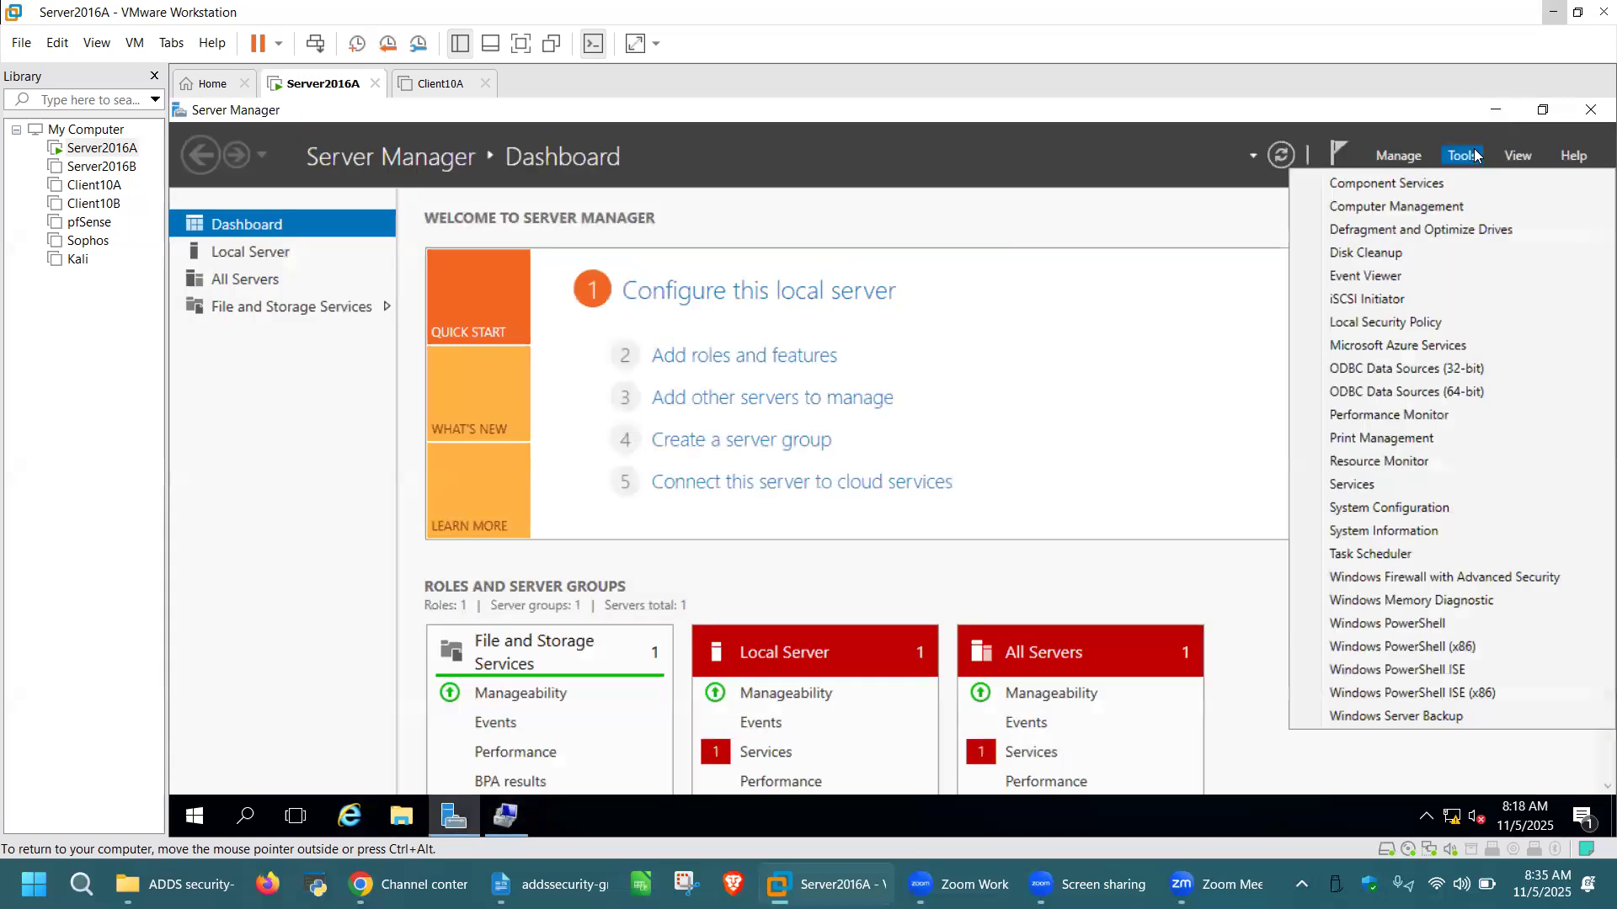
{"action": "left_click", "coordinate": [1420, 322]}
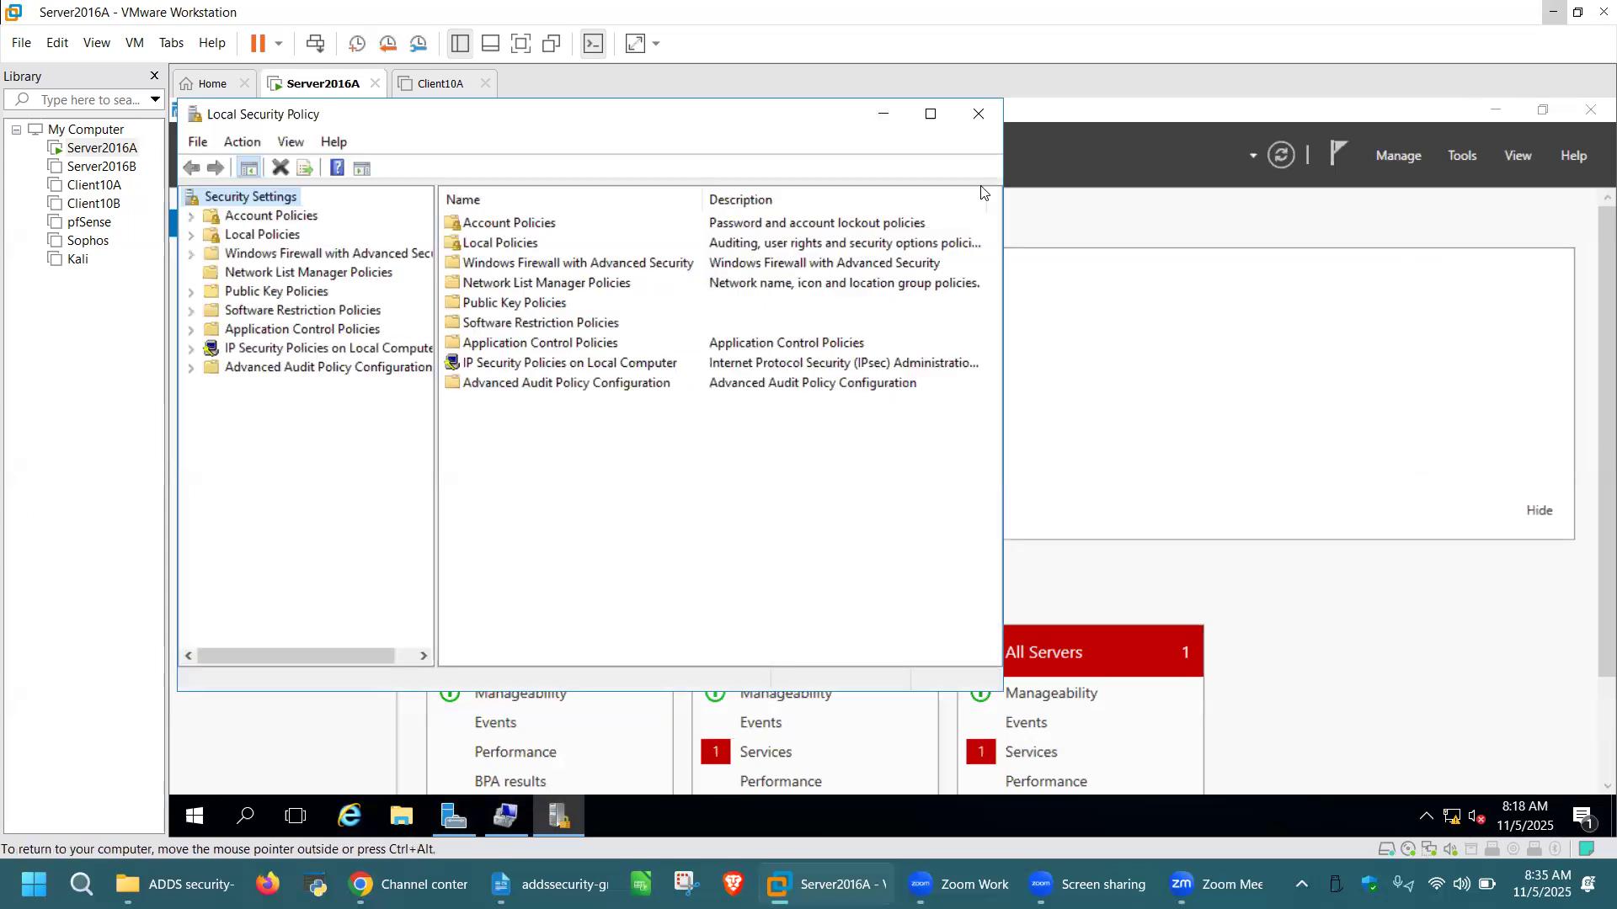
{"action": "left_click_drag", "start_coordinate": [834, 117], "coordinate": [842, 174]}
{"action": "left_click", "coordinate": [938, 171]}
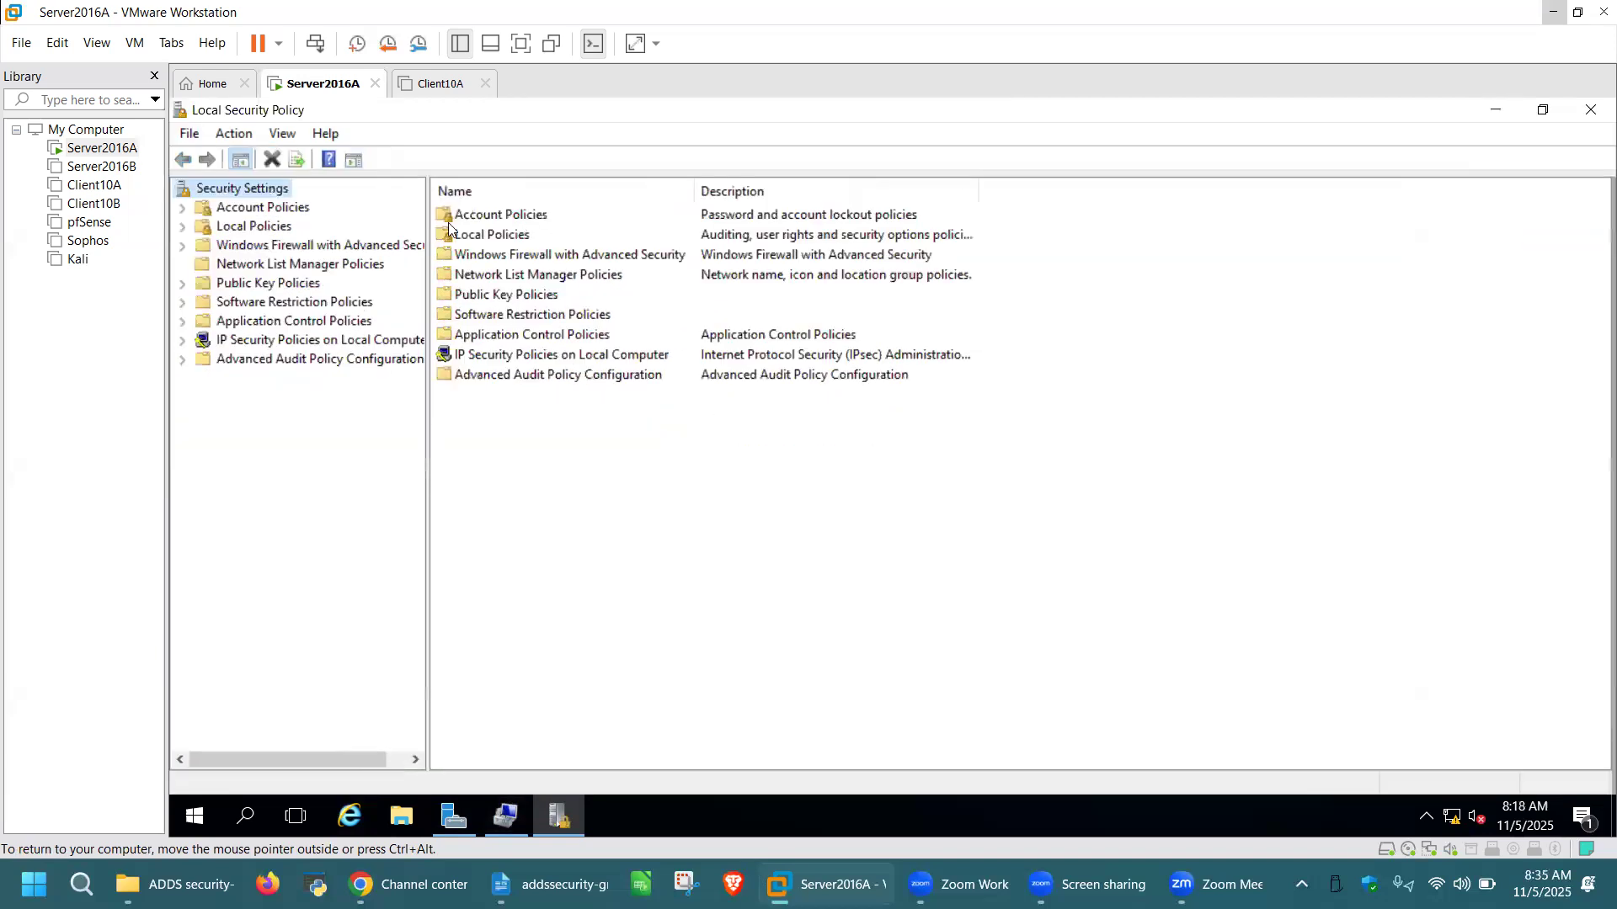
{"action": "left_click", "coordinate": [183, 208]}
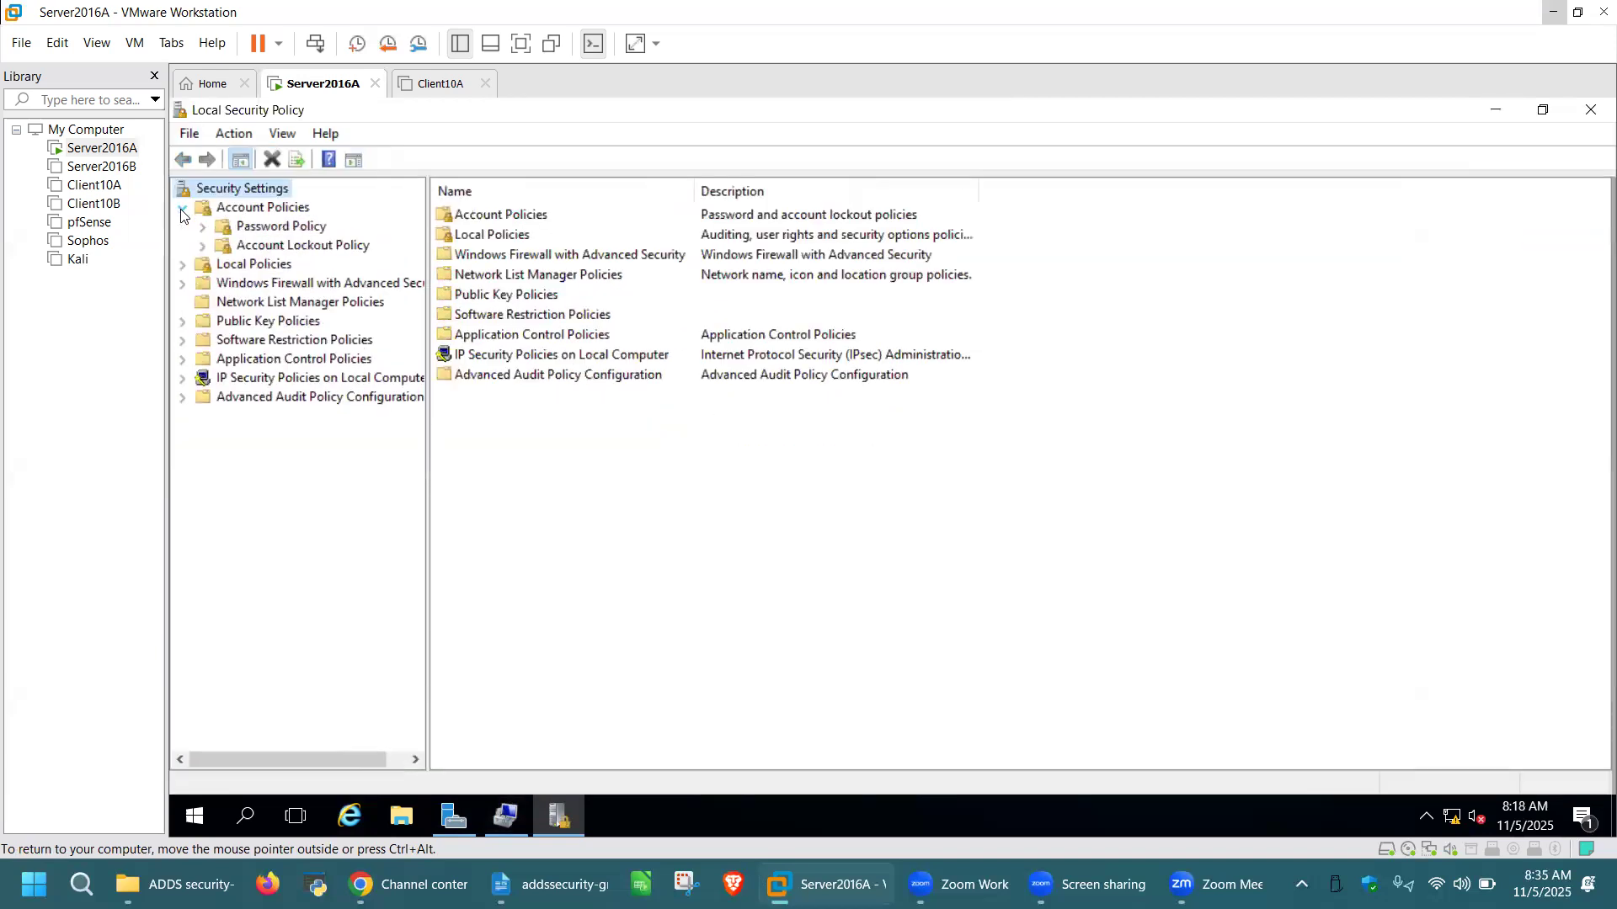
{"action": "left_click", "coordinate": [255, 228]}
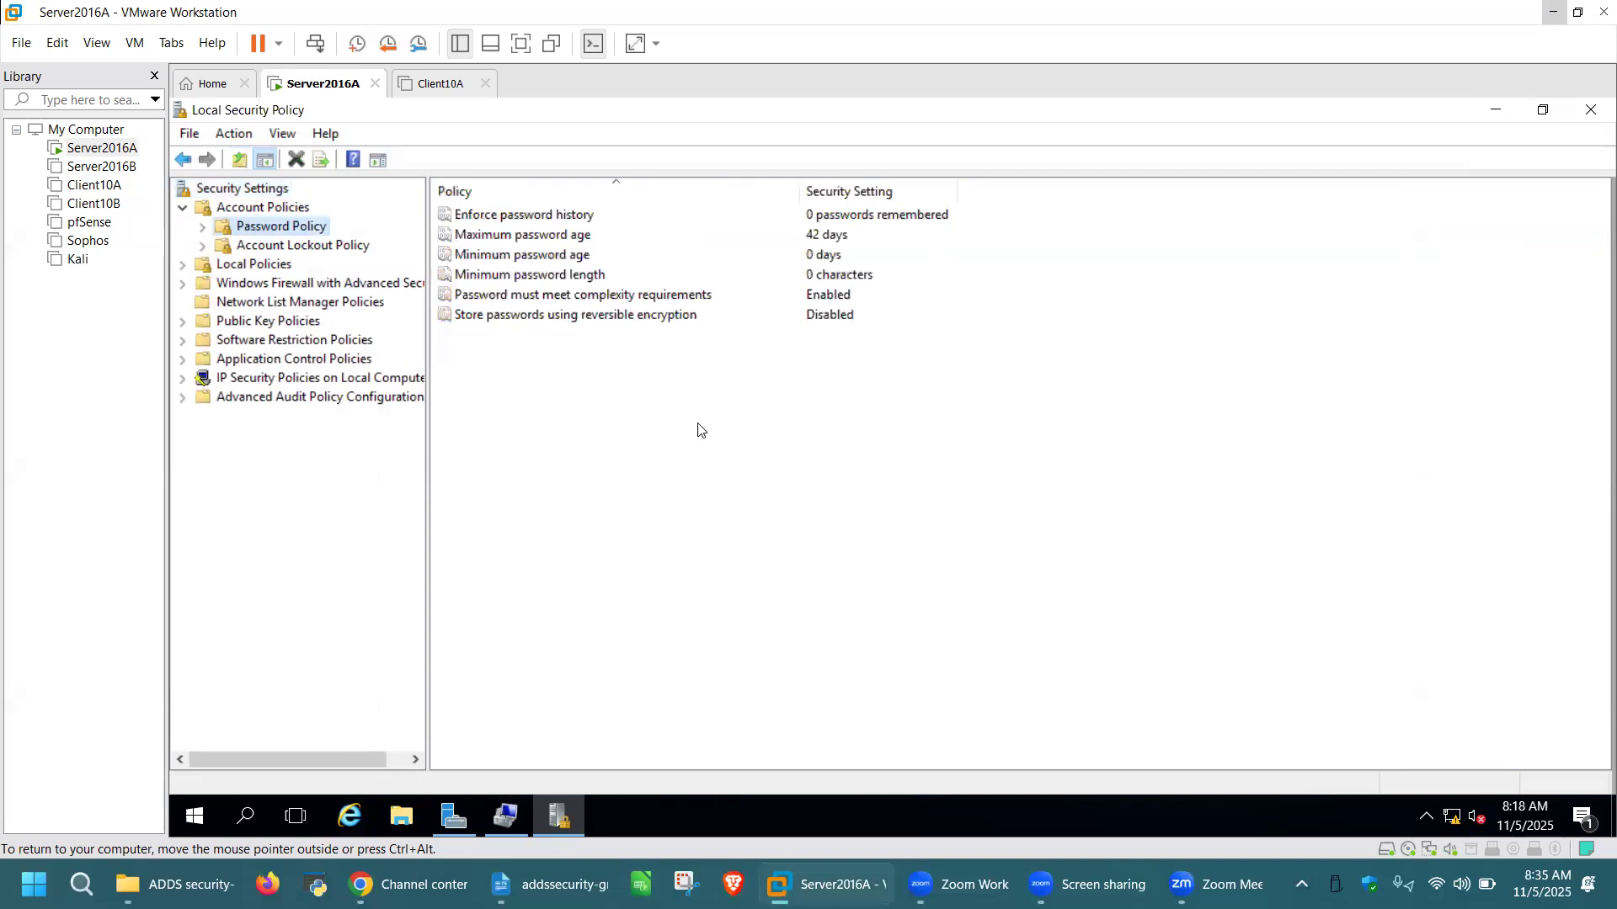
{"action": "key", "text": "ctrl+alt"}
{"action": "key", "text": "ctrl+alt"}
{"action": "left_click", "coordinate": [503, 823]}
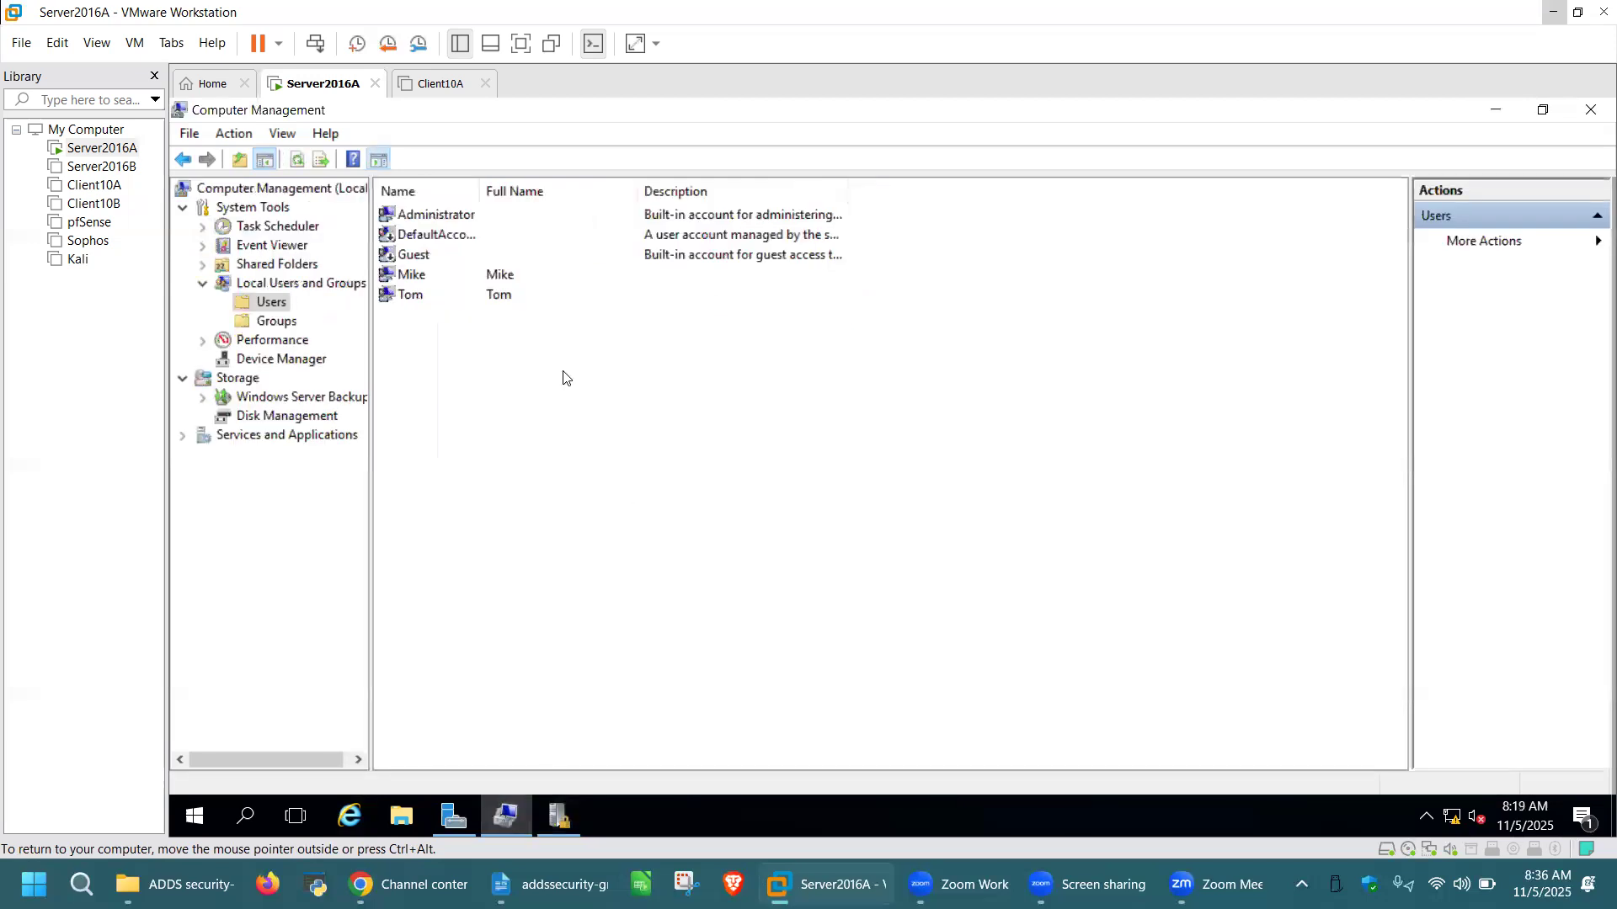
Start a new local user 'Jerry' with a password and no forced change at next logon
{"action": "right_click", "coordinate": [565, 376]}
{"action": "left_click", "coordinate": [593, 384]}
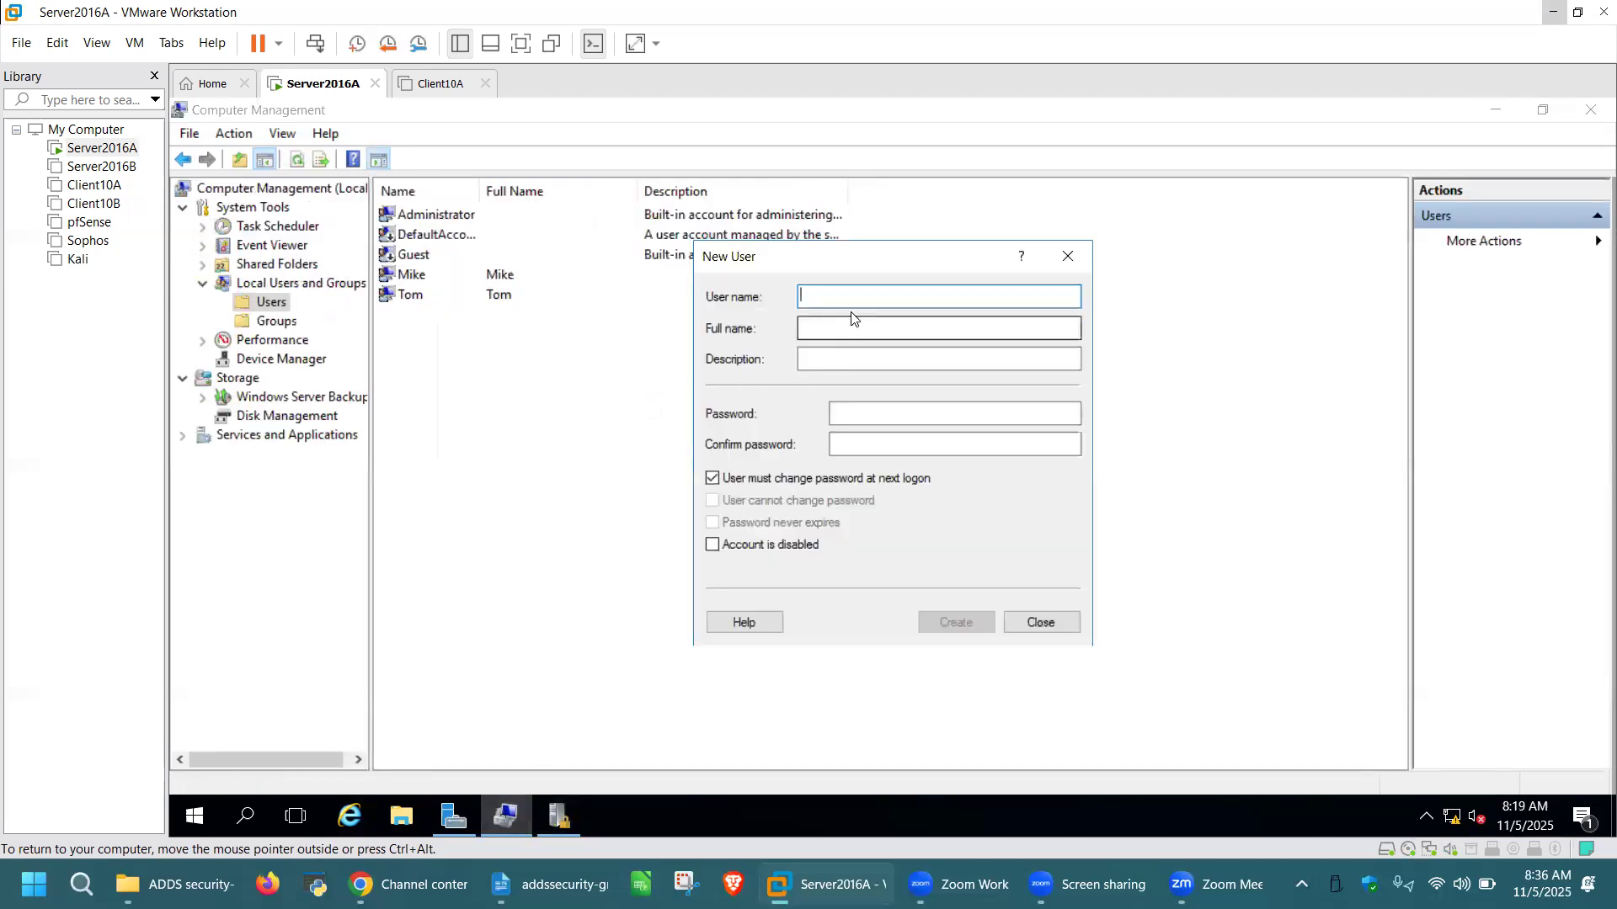
{"action": "type", "text": "Jerry"}
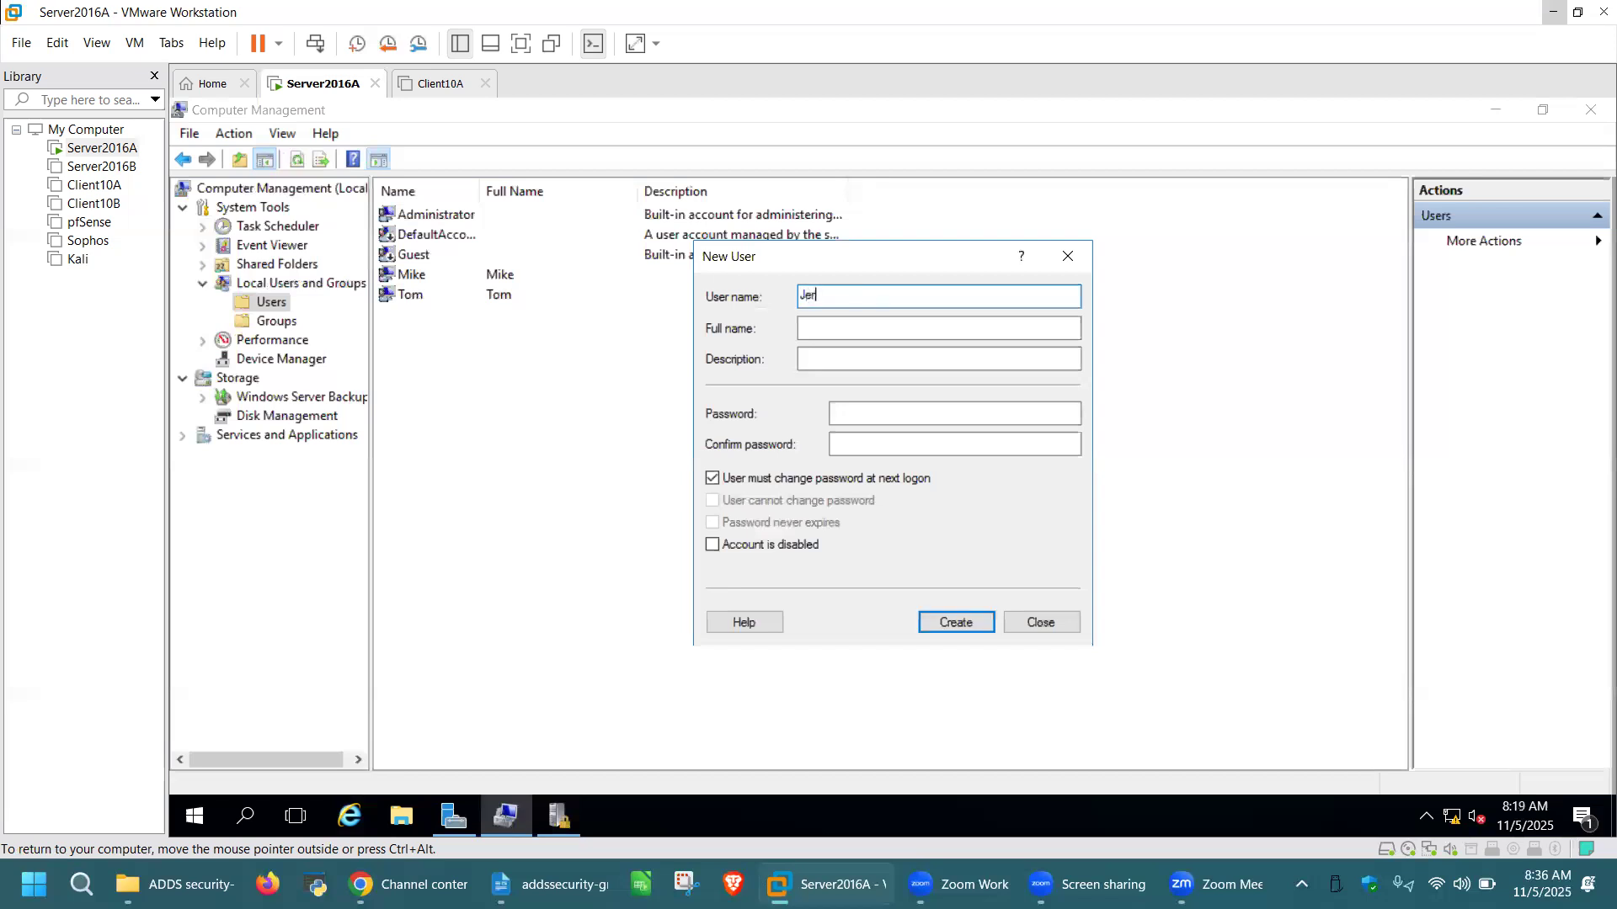
{"action": "left_click", "coordinate": [713, 478]}
{"action": "left_click", "coordinate": [855, 413]}
{"action": "type", "text": "Pa"}
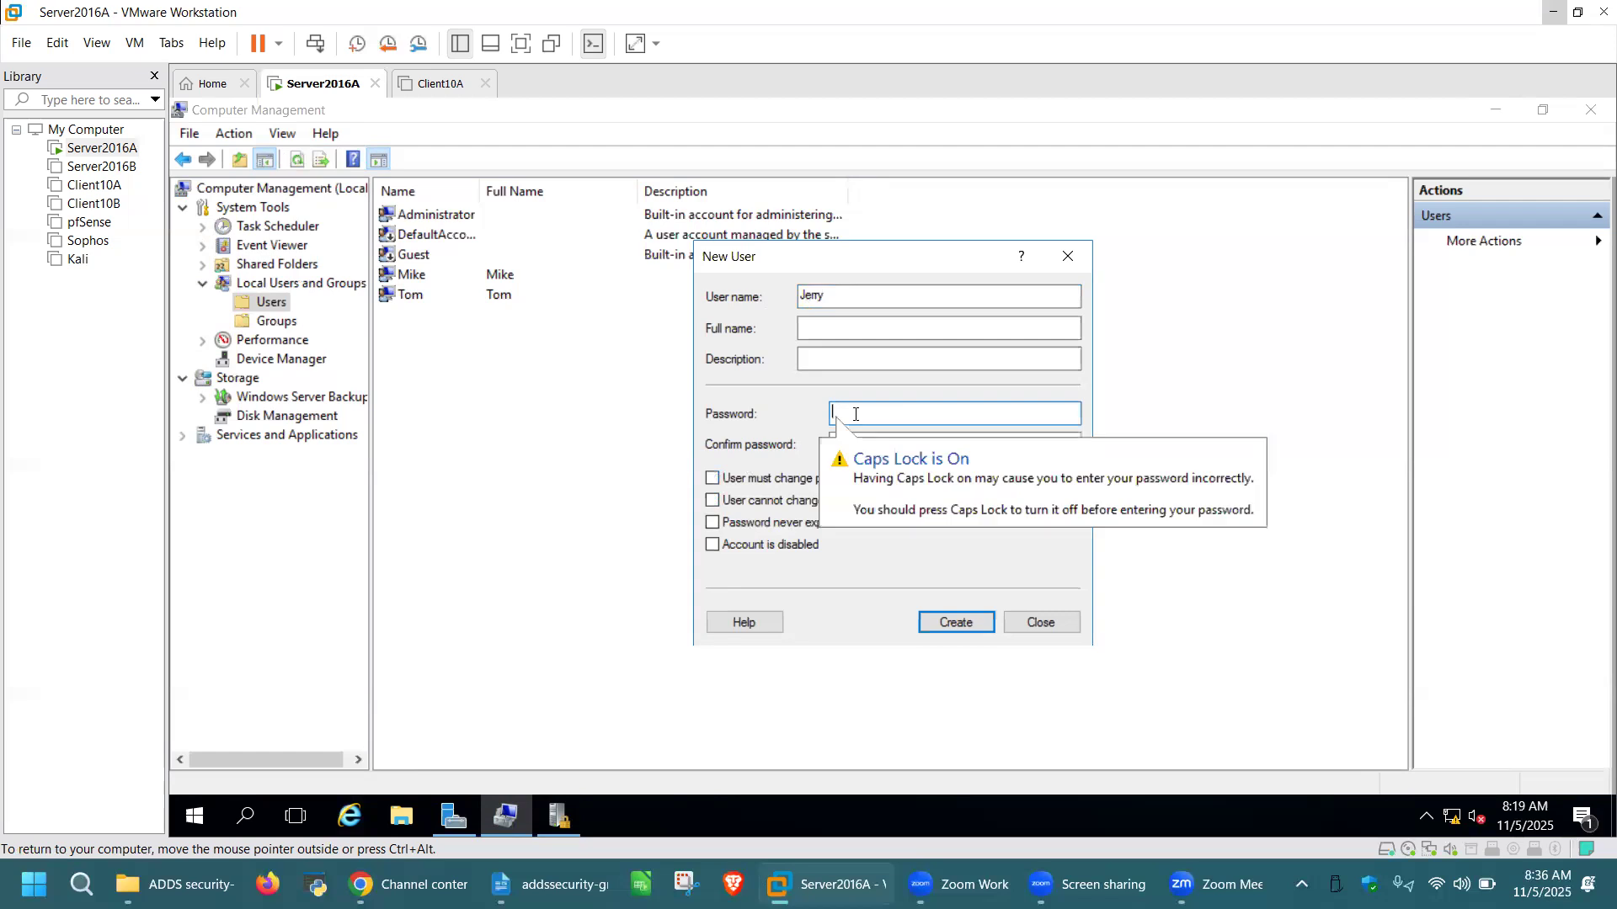
{"action": "type", "text": "s"}
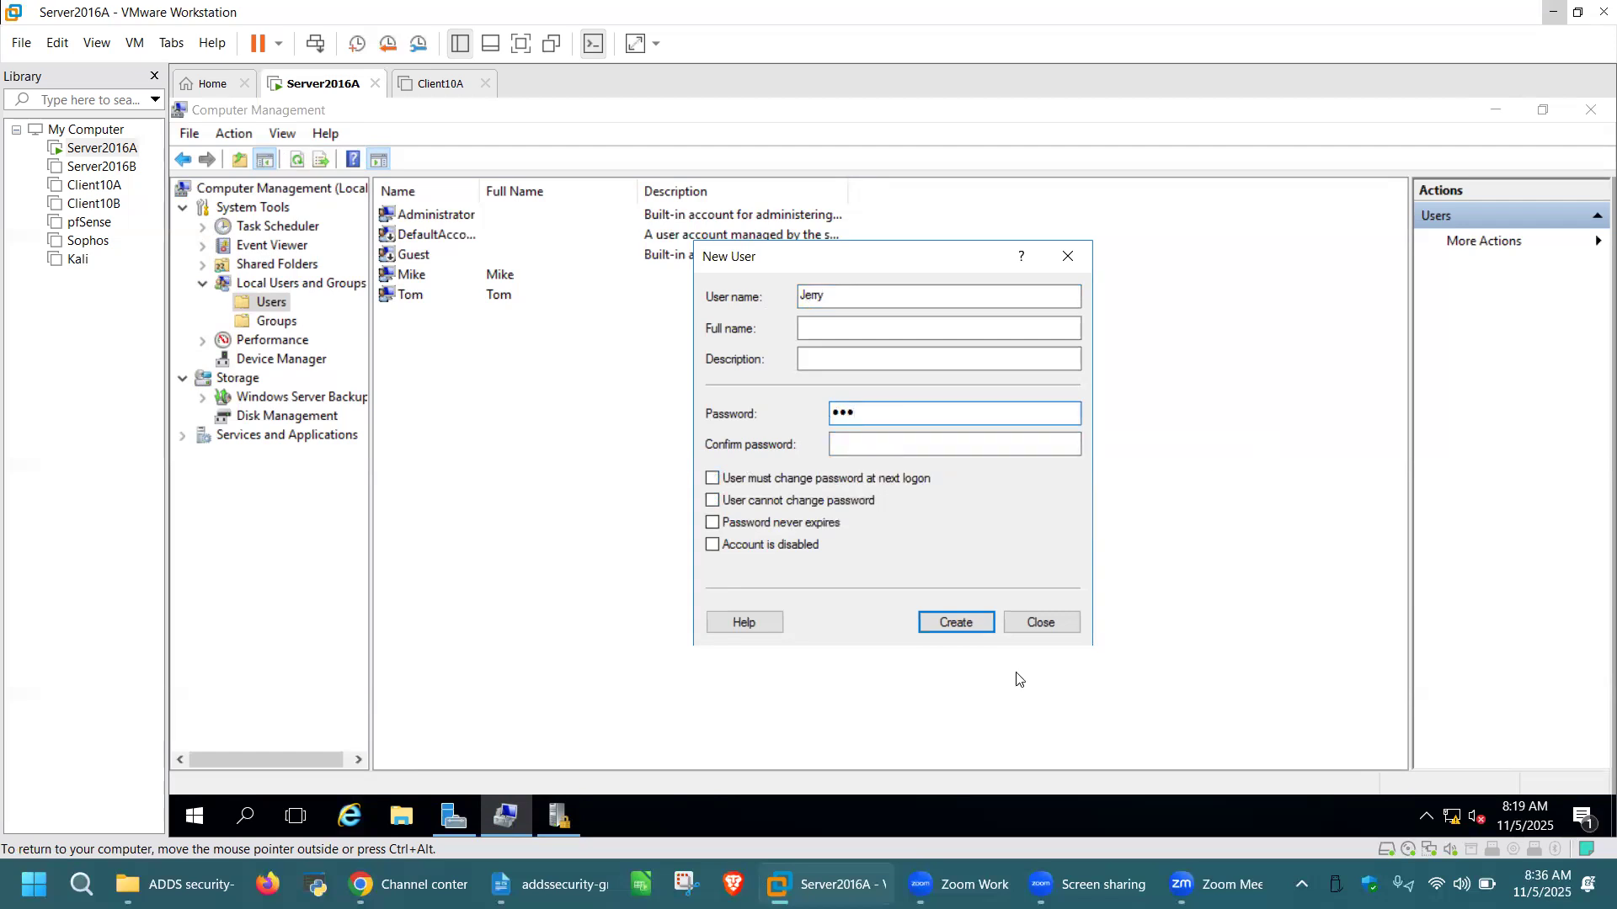
{"action": "left_click", "coordinate": [978, 621]}
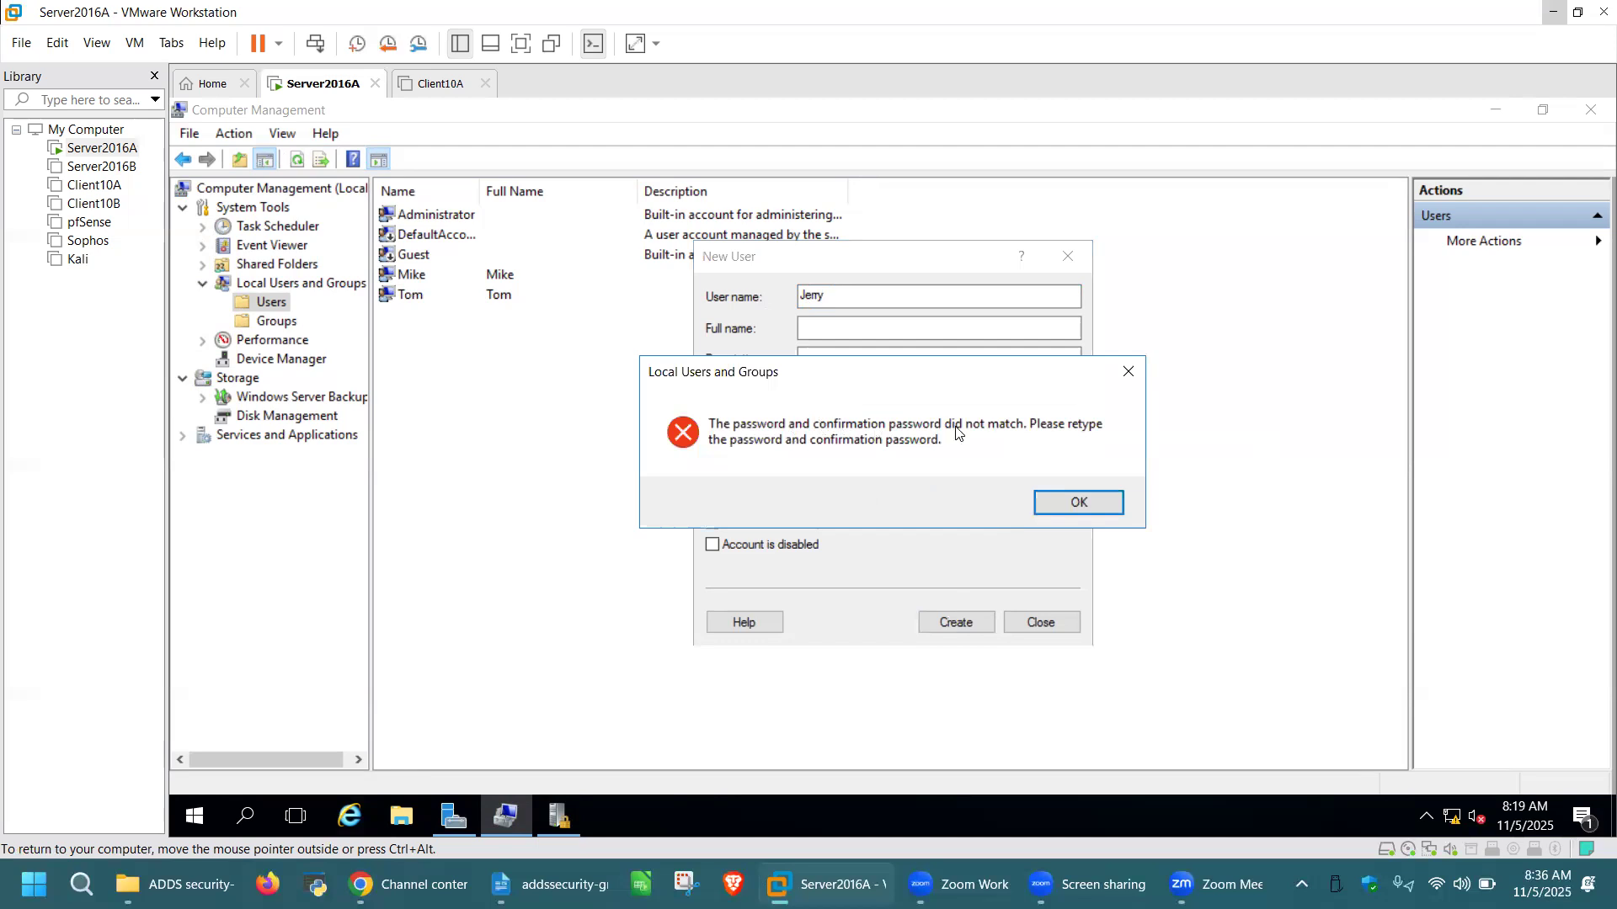
After the mismatch error, enter matching passwords and create the Jerry account
{"action": "left_click", "coordinate": [1077, 502]}
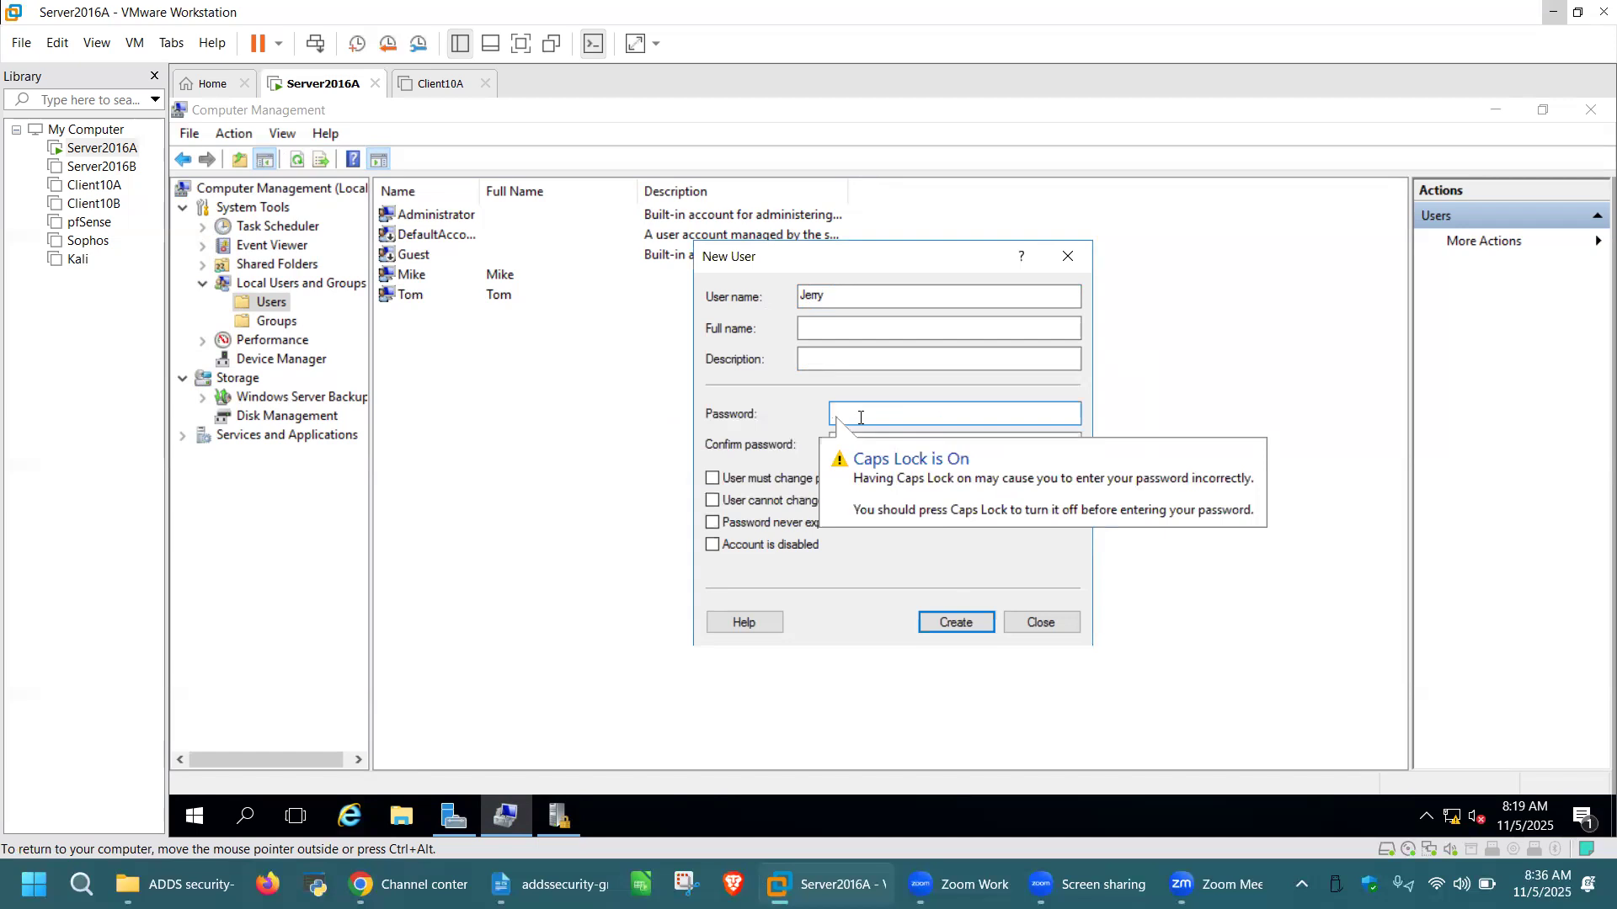
{"action": "type", "text": "•••"}
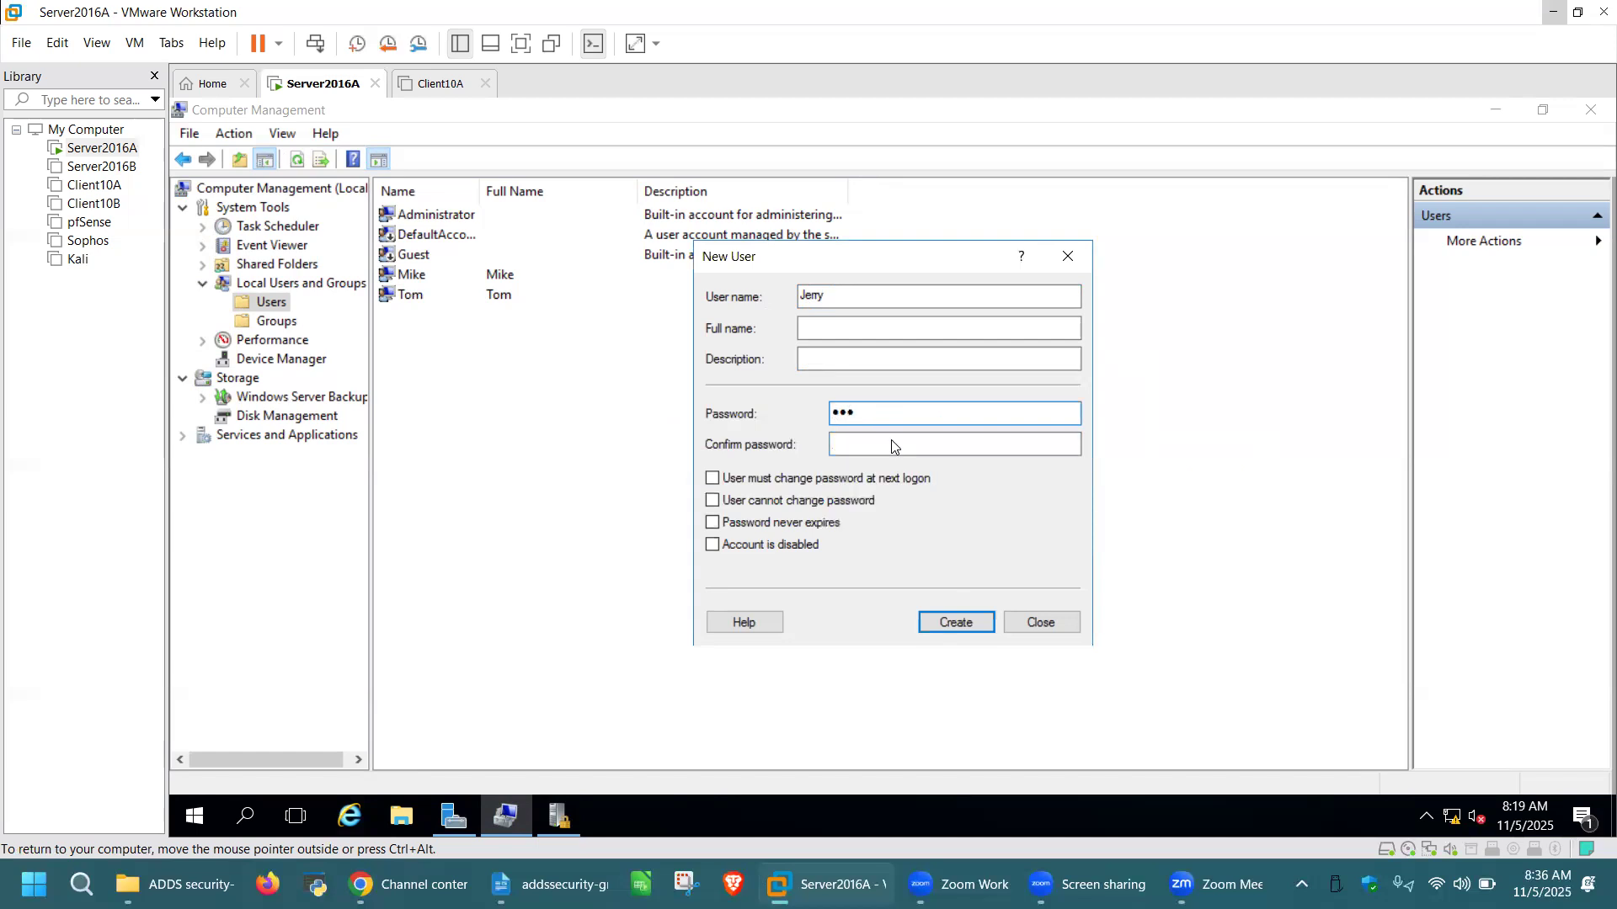
{"action": "left_click", "coordinate": [891, 448]}
{"action": "type", "text": "•••"}
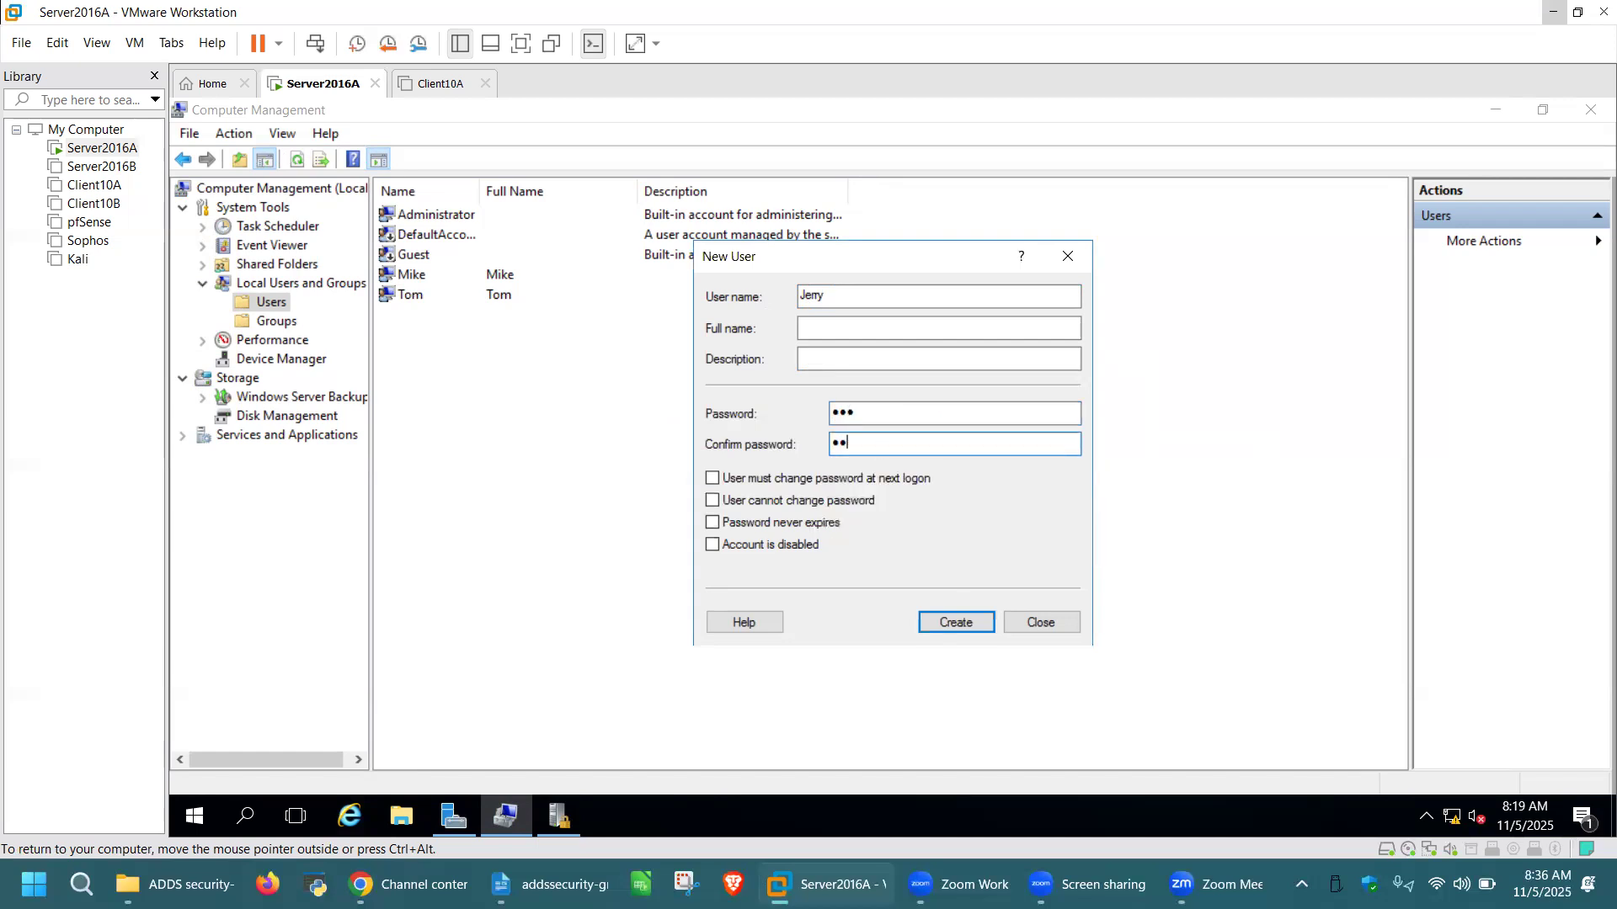
{"action": "left_click", "coordinate": [957, 622]}
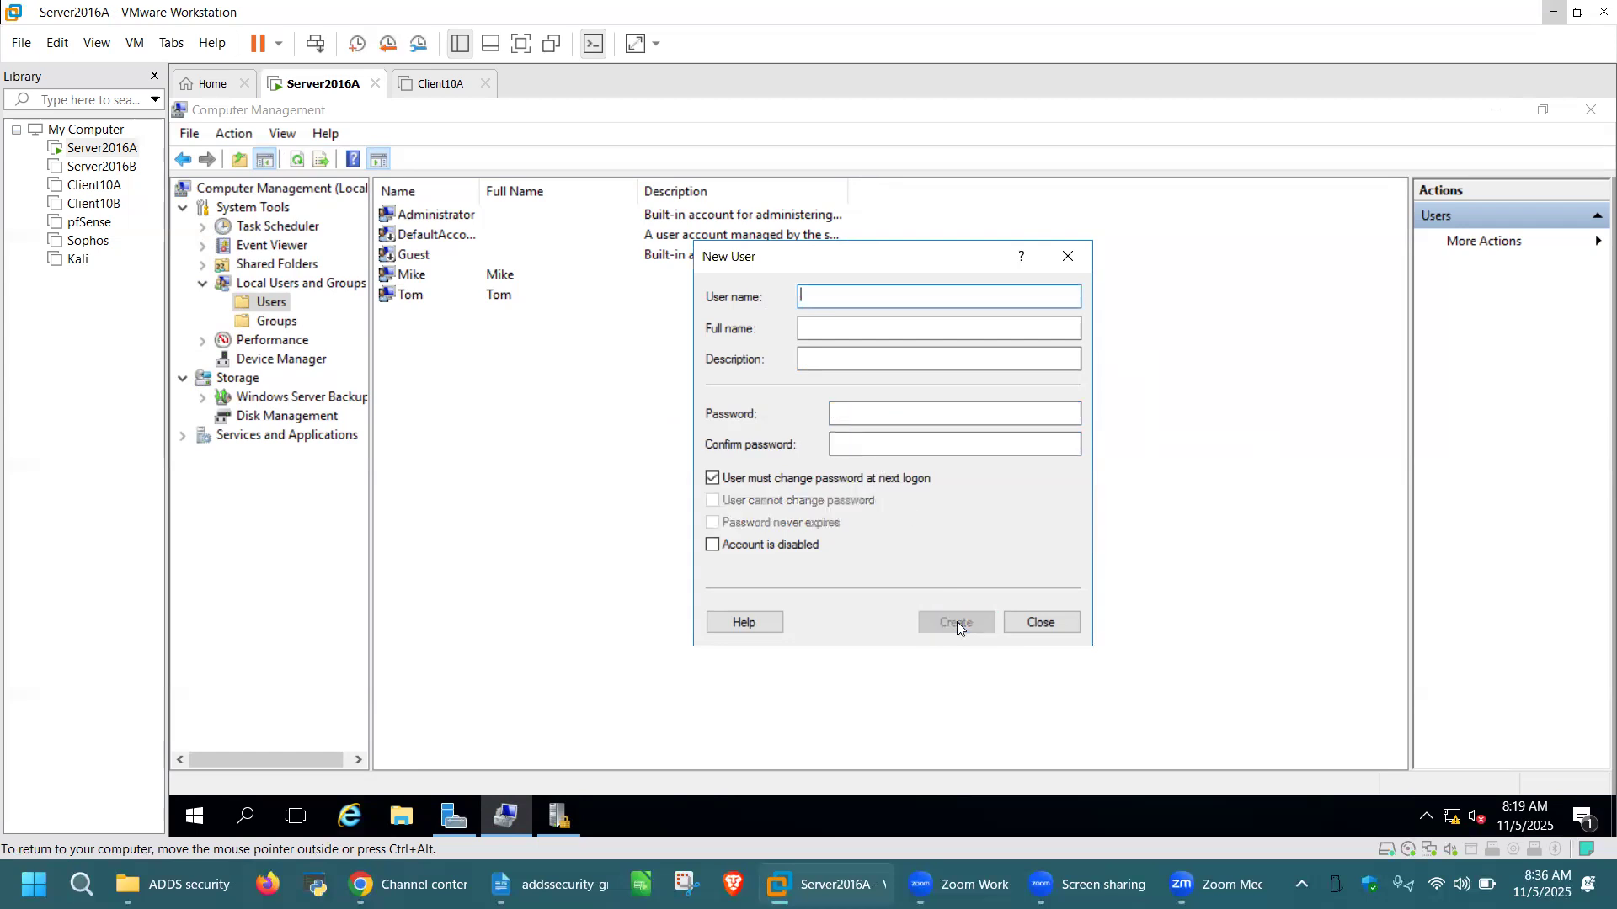
{"action": "left_click", "coordinate": [1041, 623]}
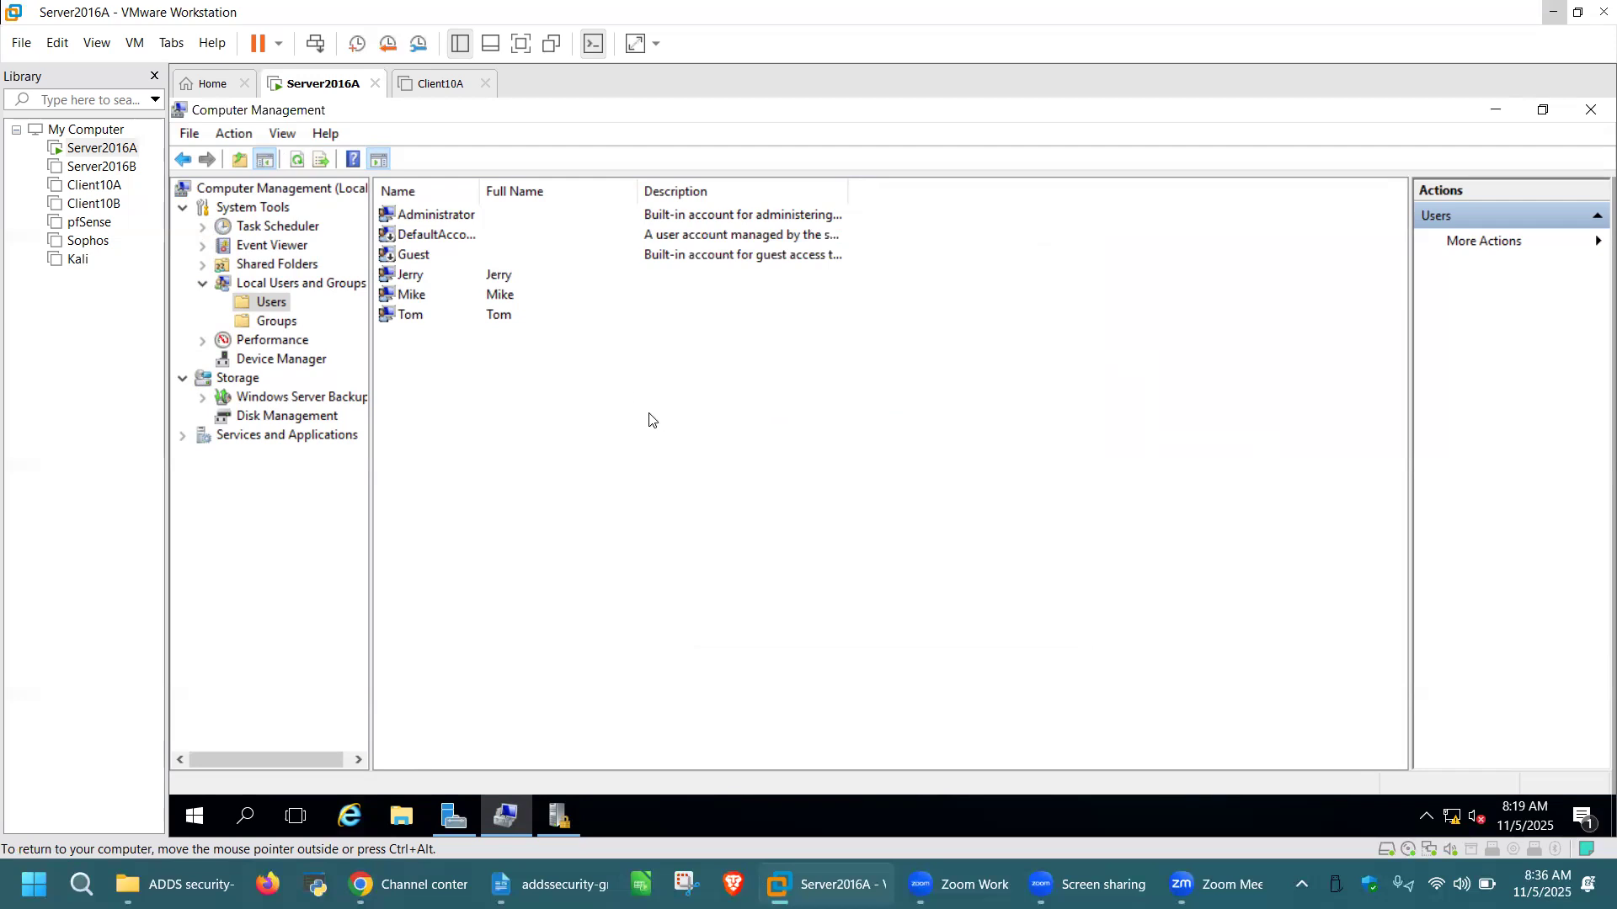
{"action": "key", "text": "ctrl+alt"}
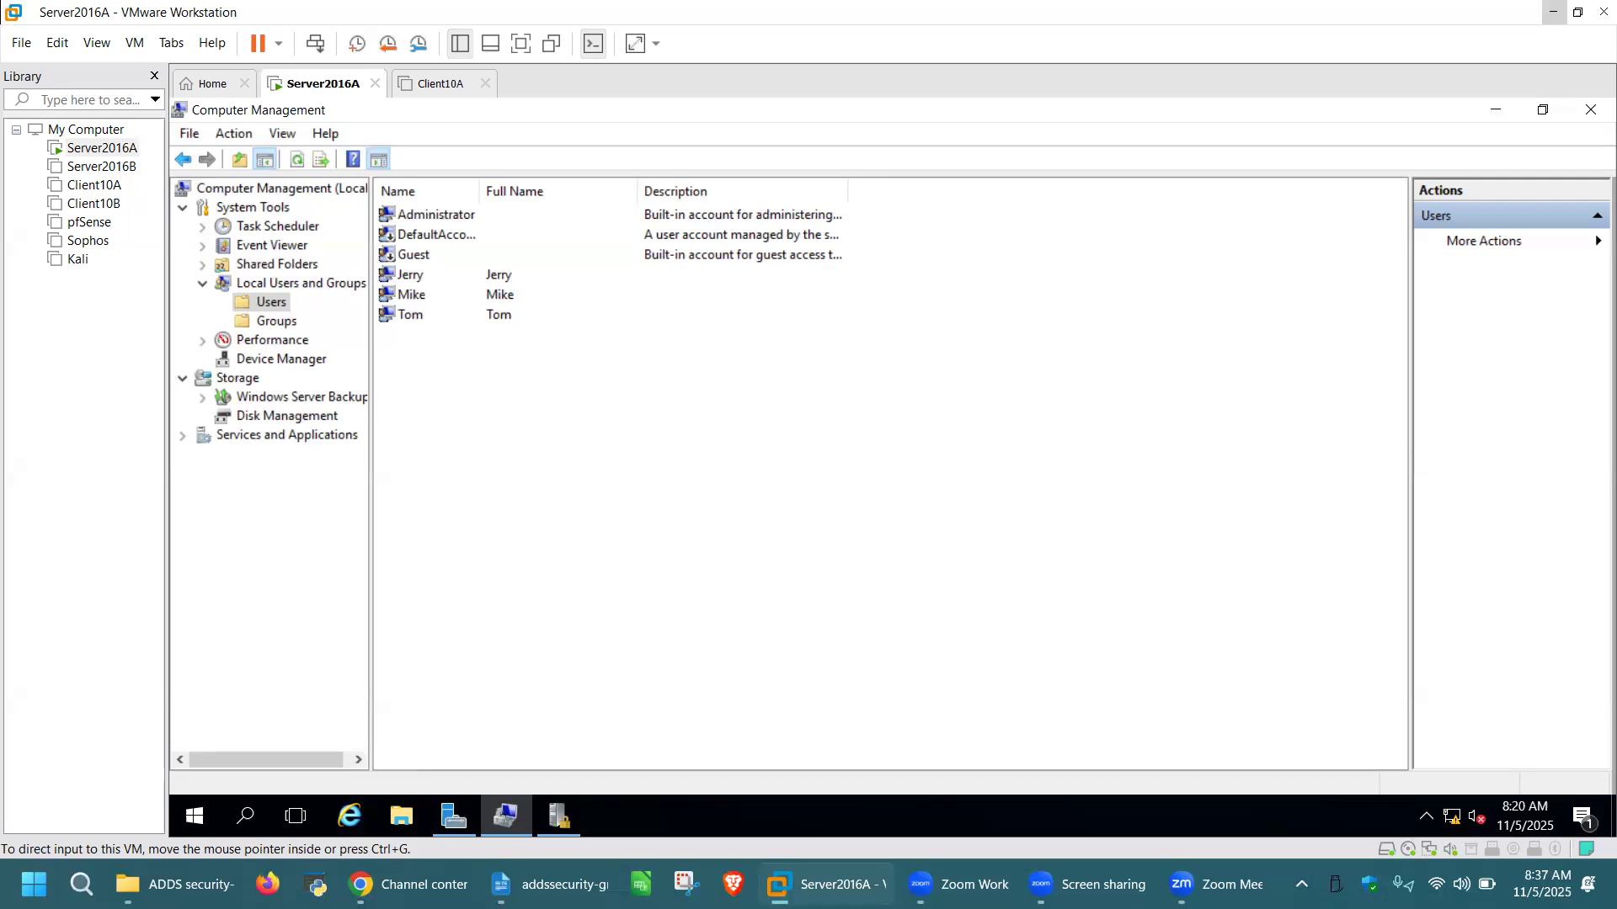
Delete the three custom local users, confirming each deletion
{"action": "left_click", "coordinate": [512, 278]}
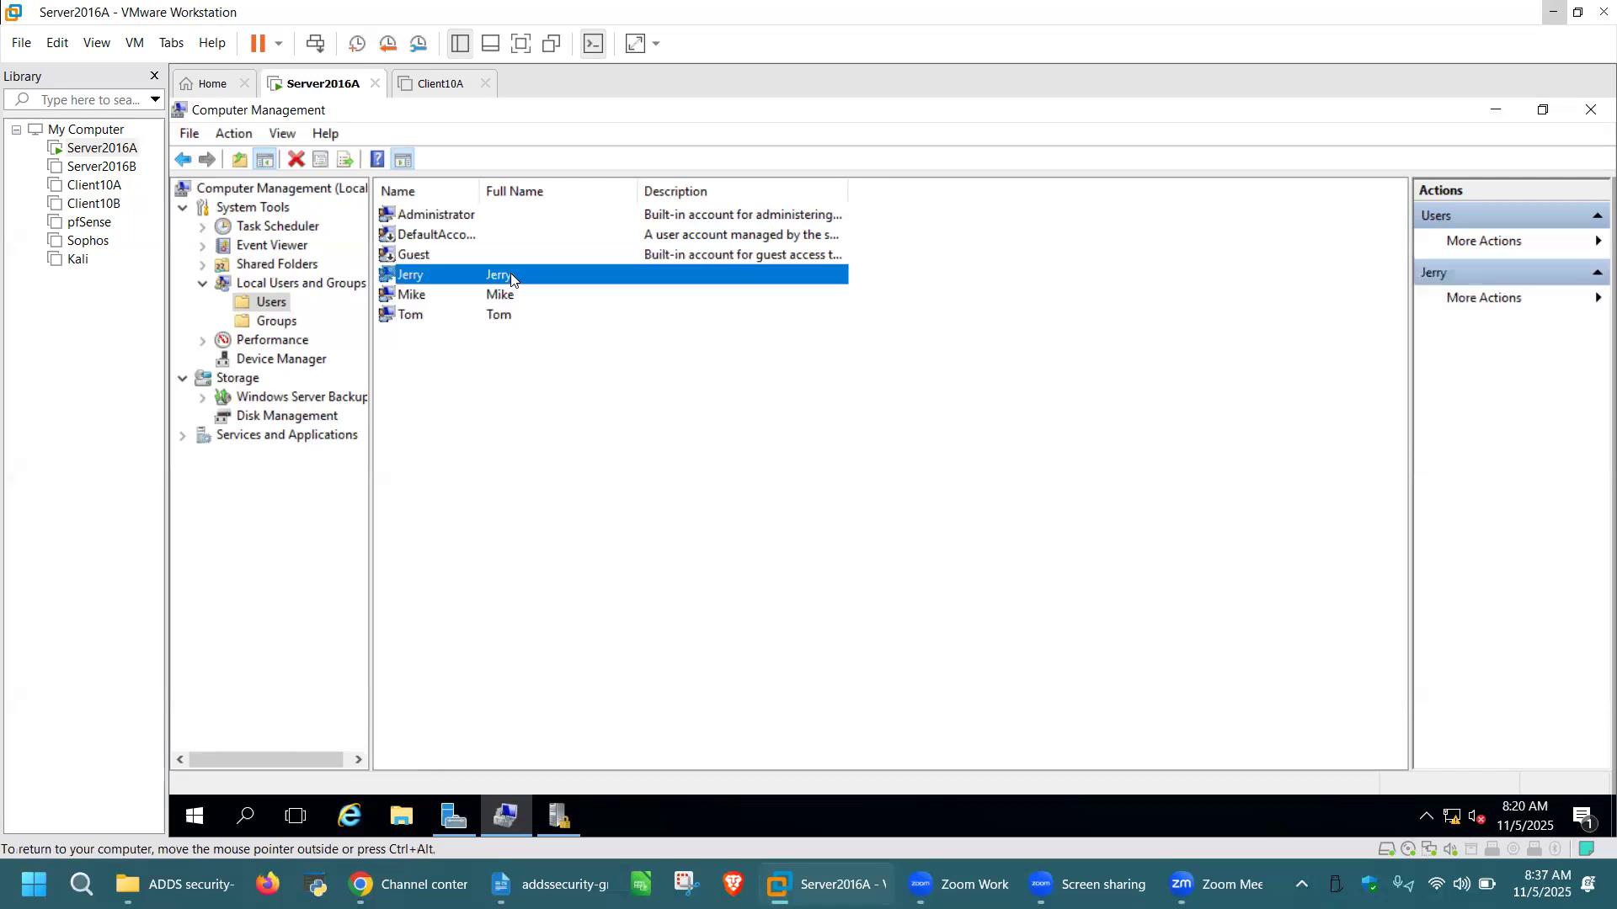
{"action": "right_click", "coordinate": [511, 273]}
{"action": "left_click", "coordinate": [584, 352]}
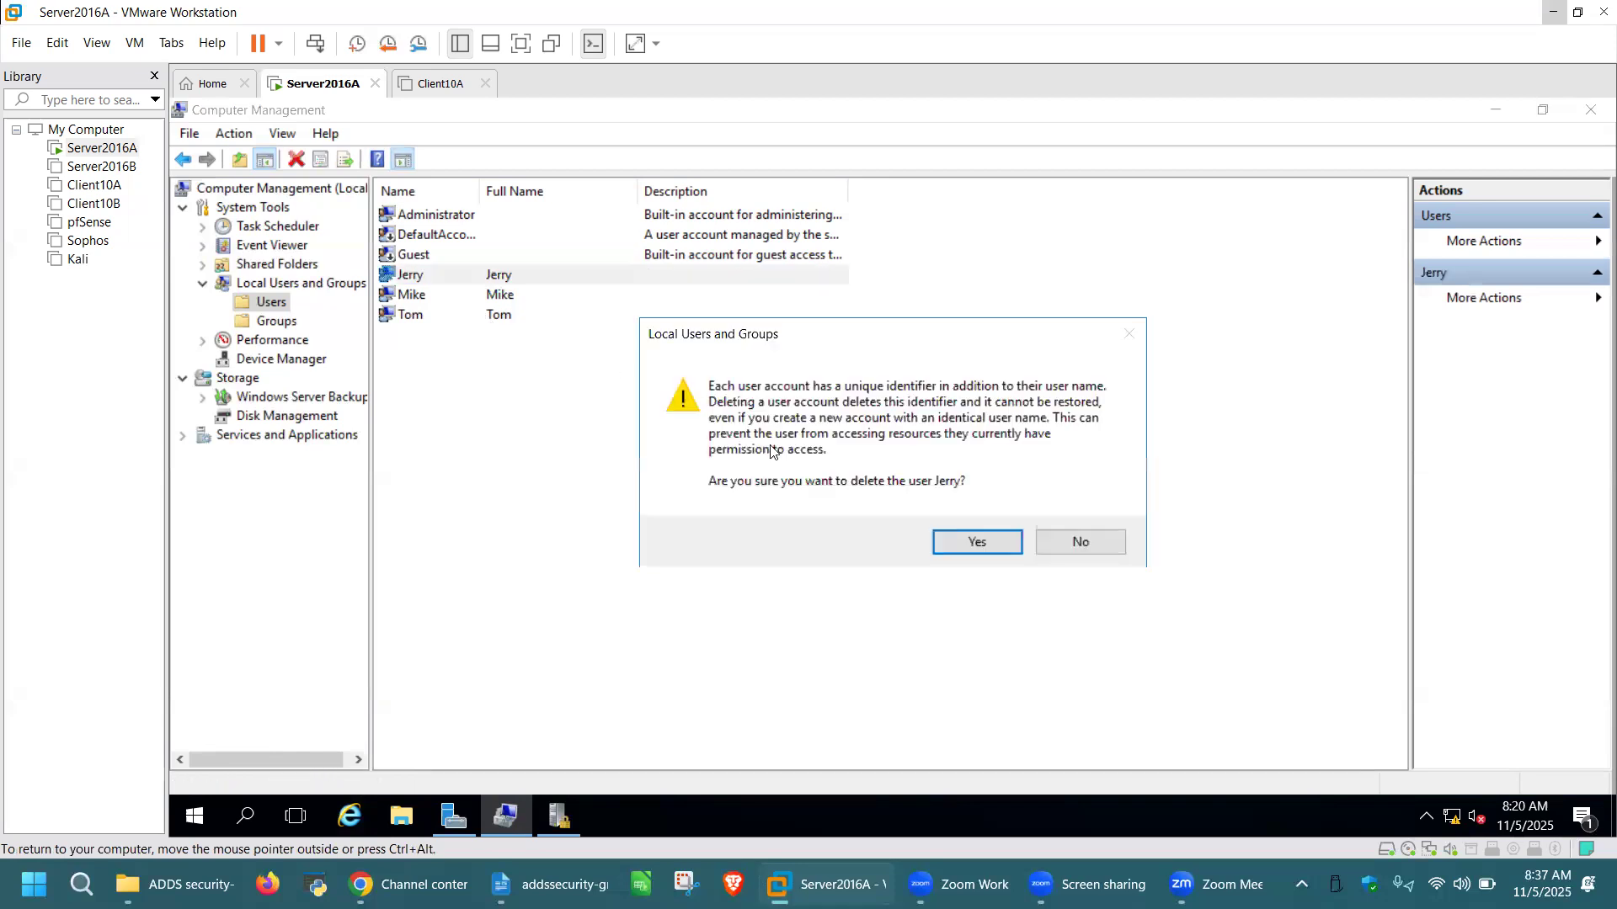
{"action": "left_click", "coordinate": [964, 540]}
{"action": "right_click", "coordinate": [505, 278]}
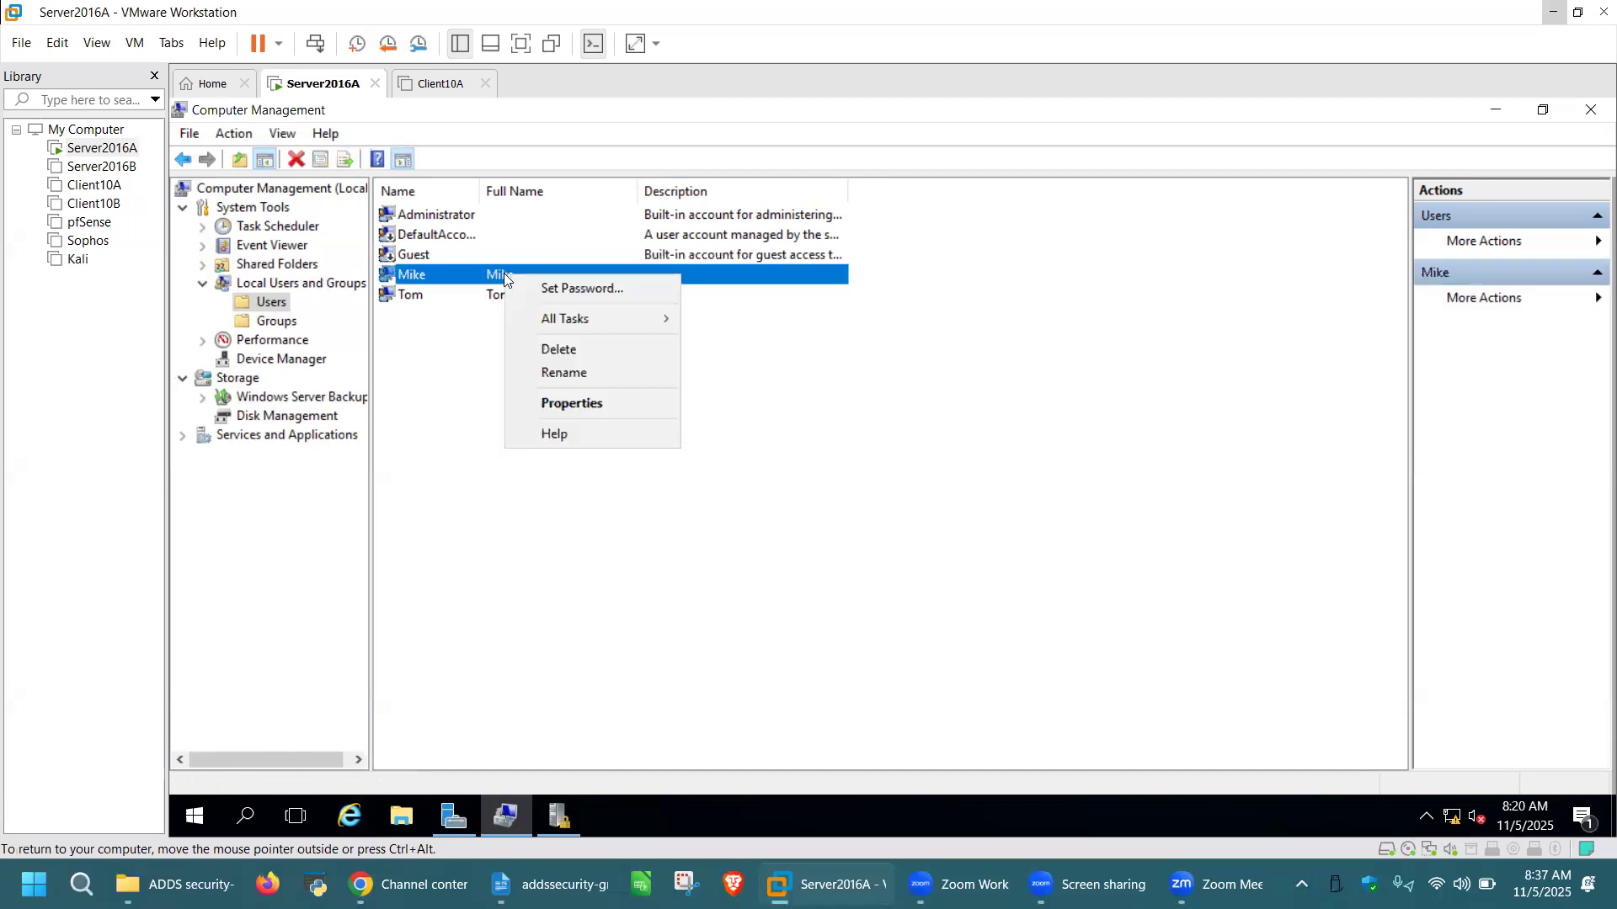
{"action": "left_click", "coordinate": [570, 352]}
{"action": "left_click", "coordinate": [964, 543]}
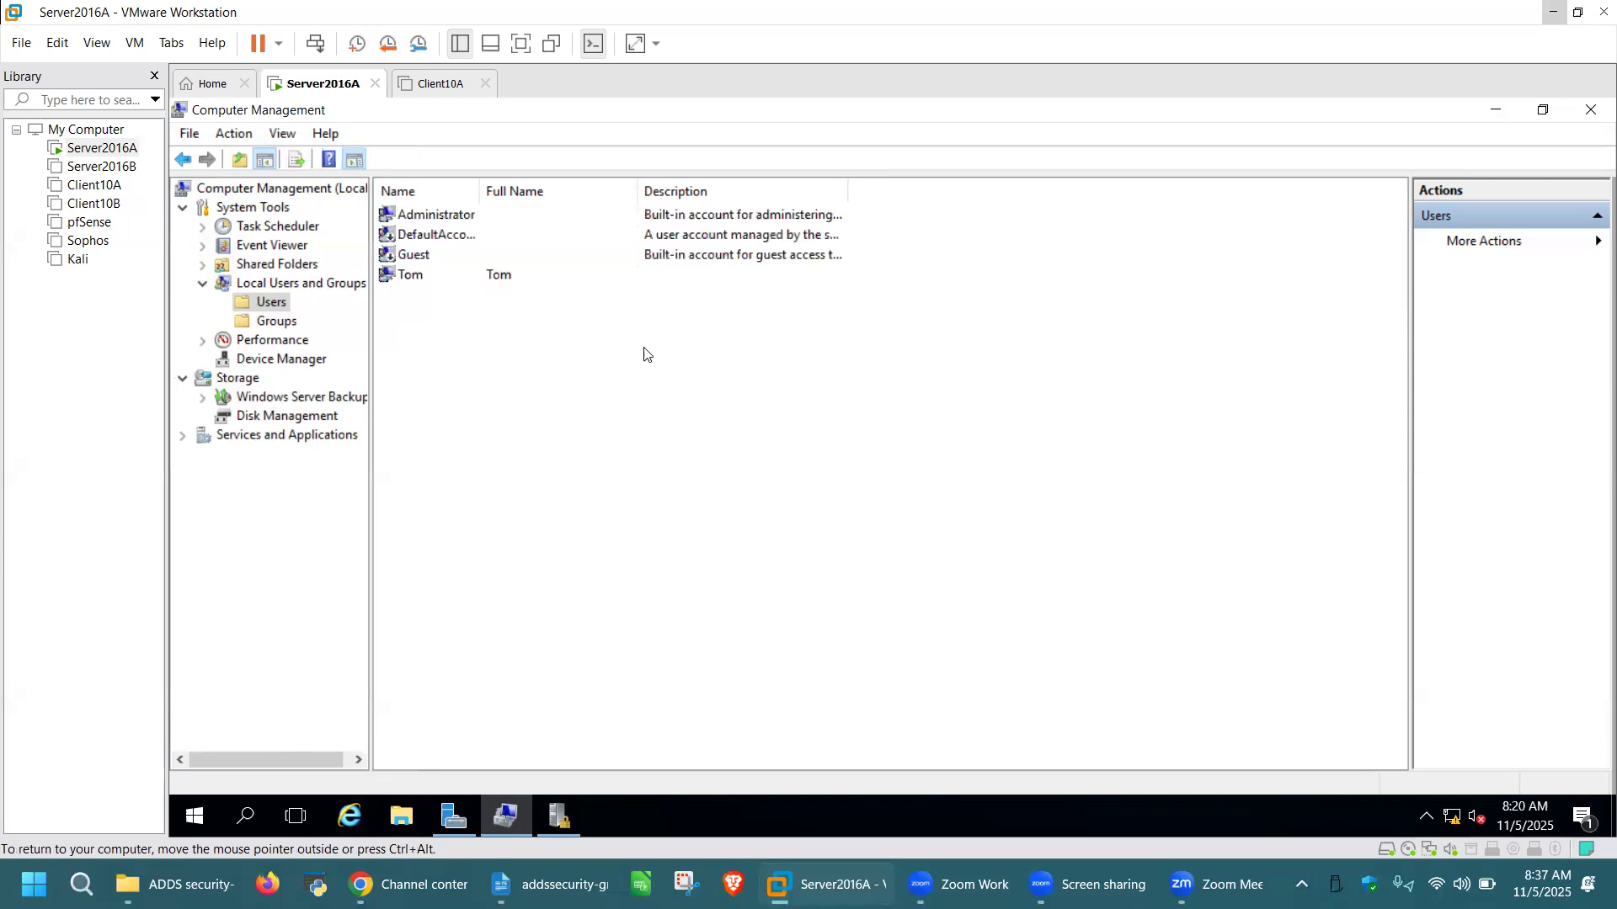
{"action": "right_click", "coordinate": [505, 275]}
{"action": "left_click", "coordinate": [583, 352]}
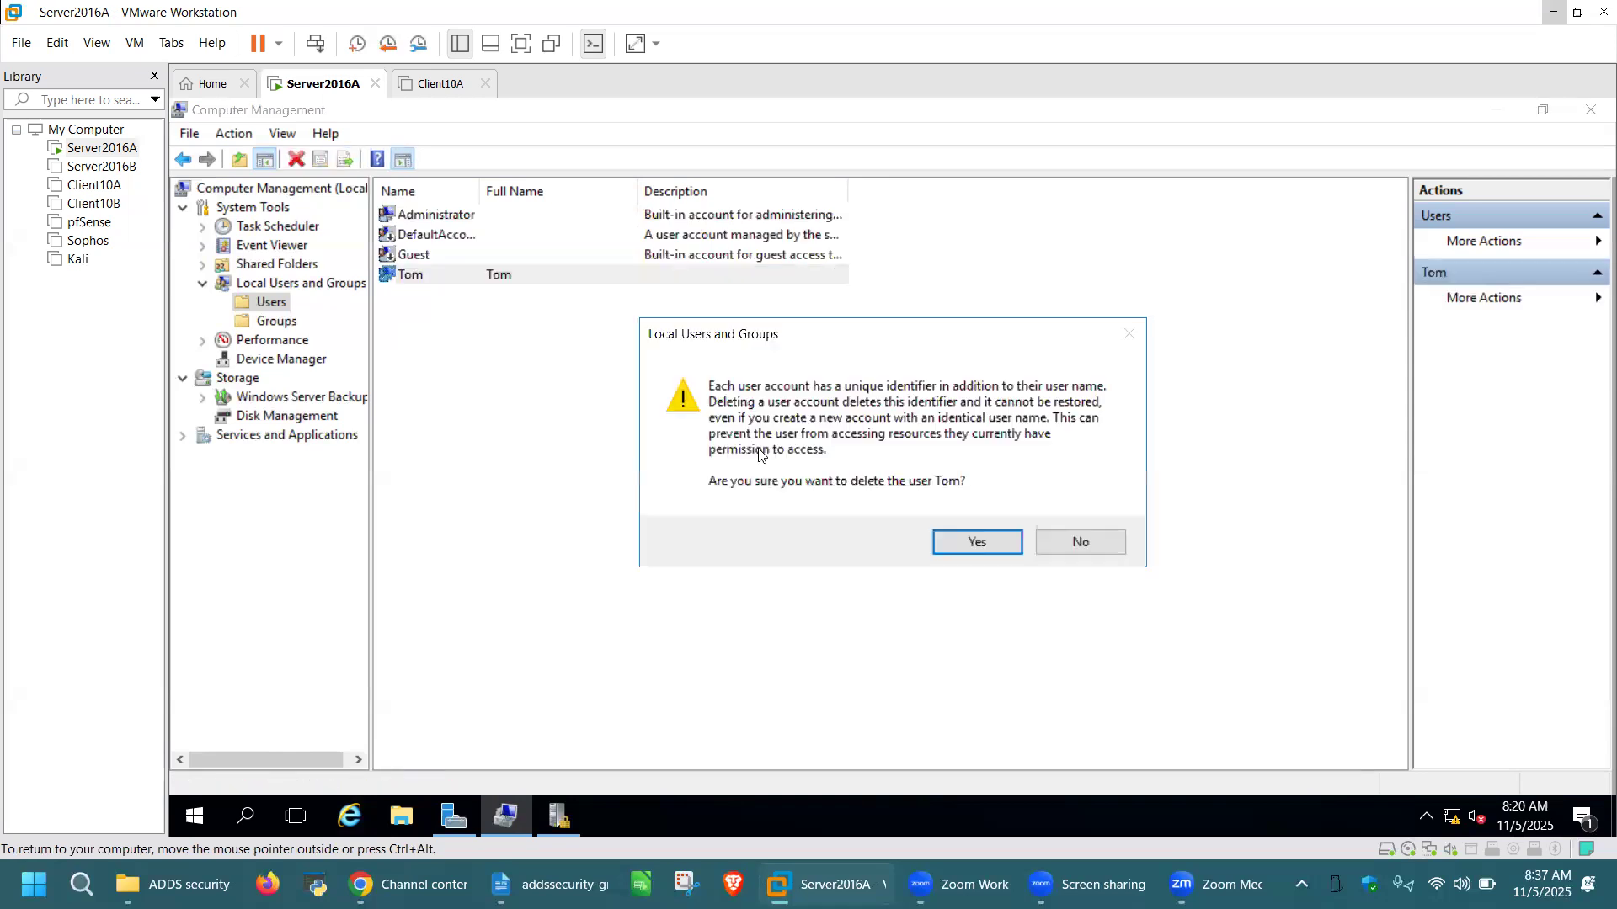
{"action": "left_click", "coordinate": [980, 543]}
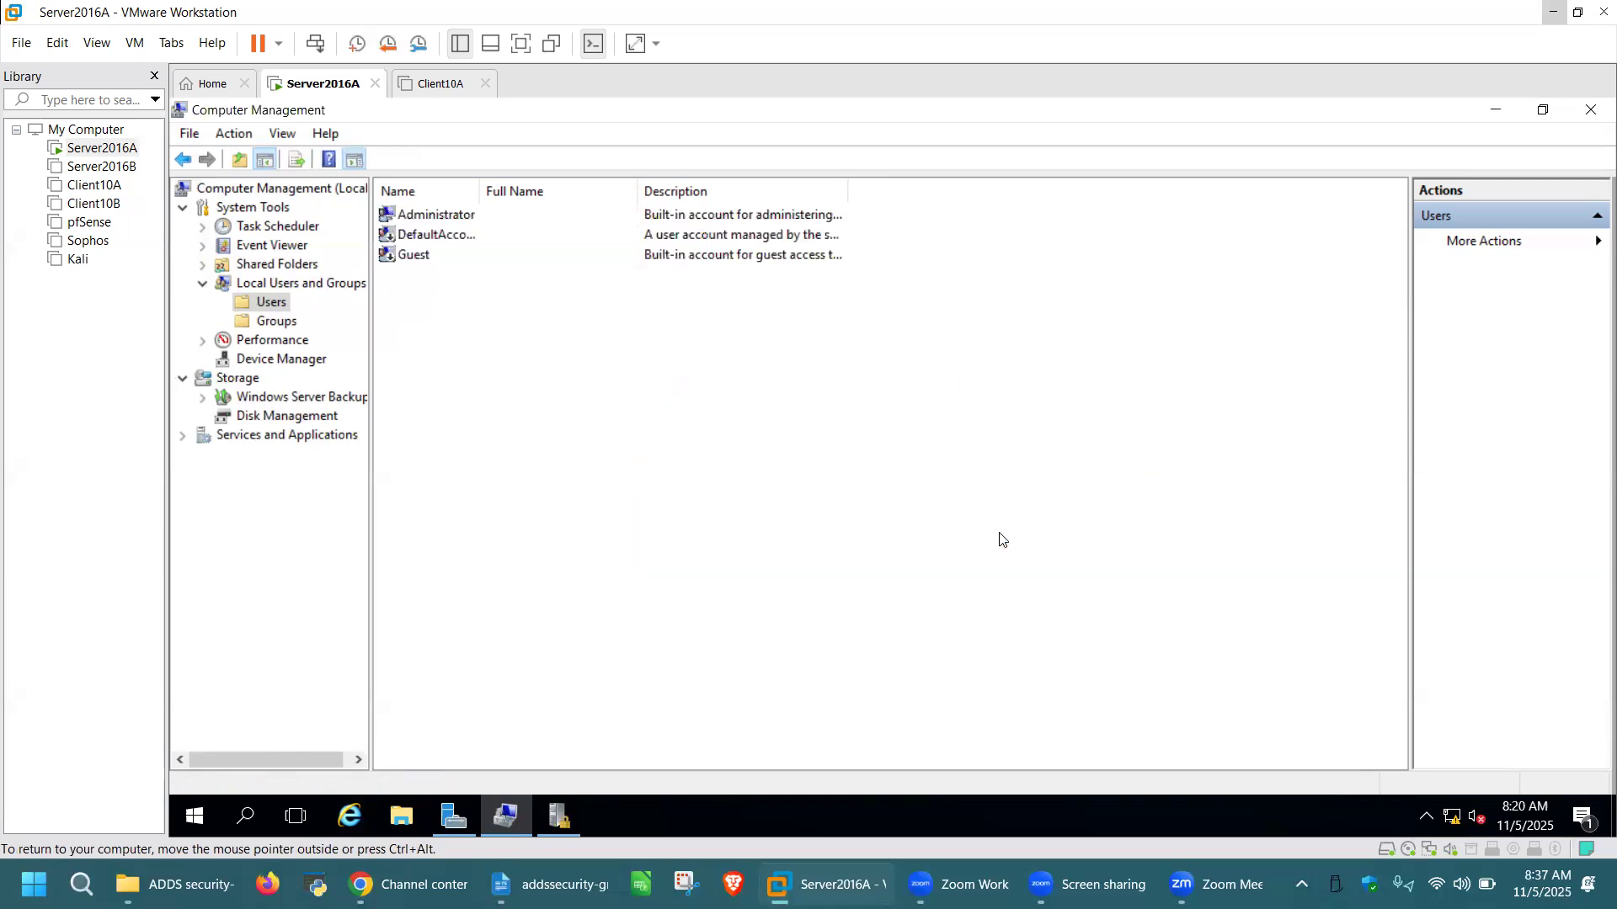
Close Computer Management and Local Security Policy, then start the Add Roles and Features Wizard
{"action": "left_click", "coordinate": [1589, 113]}
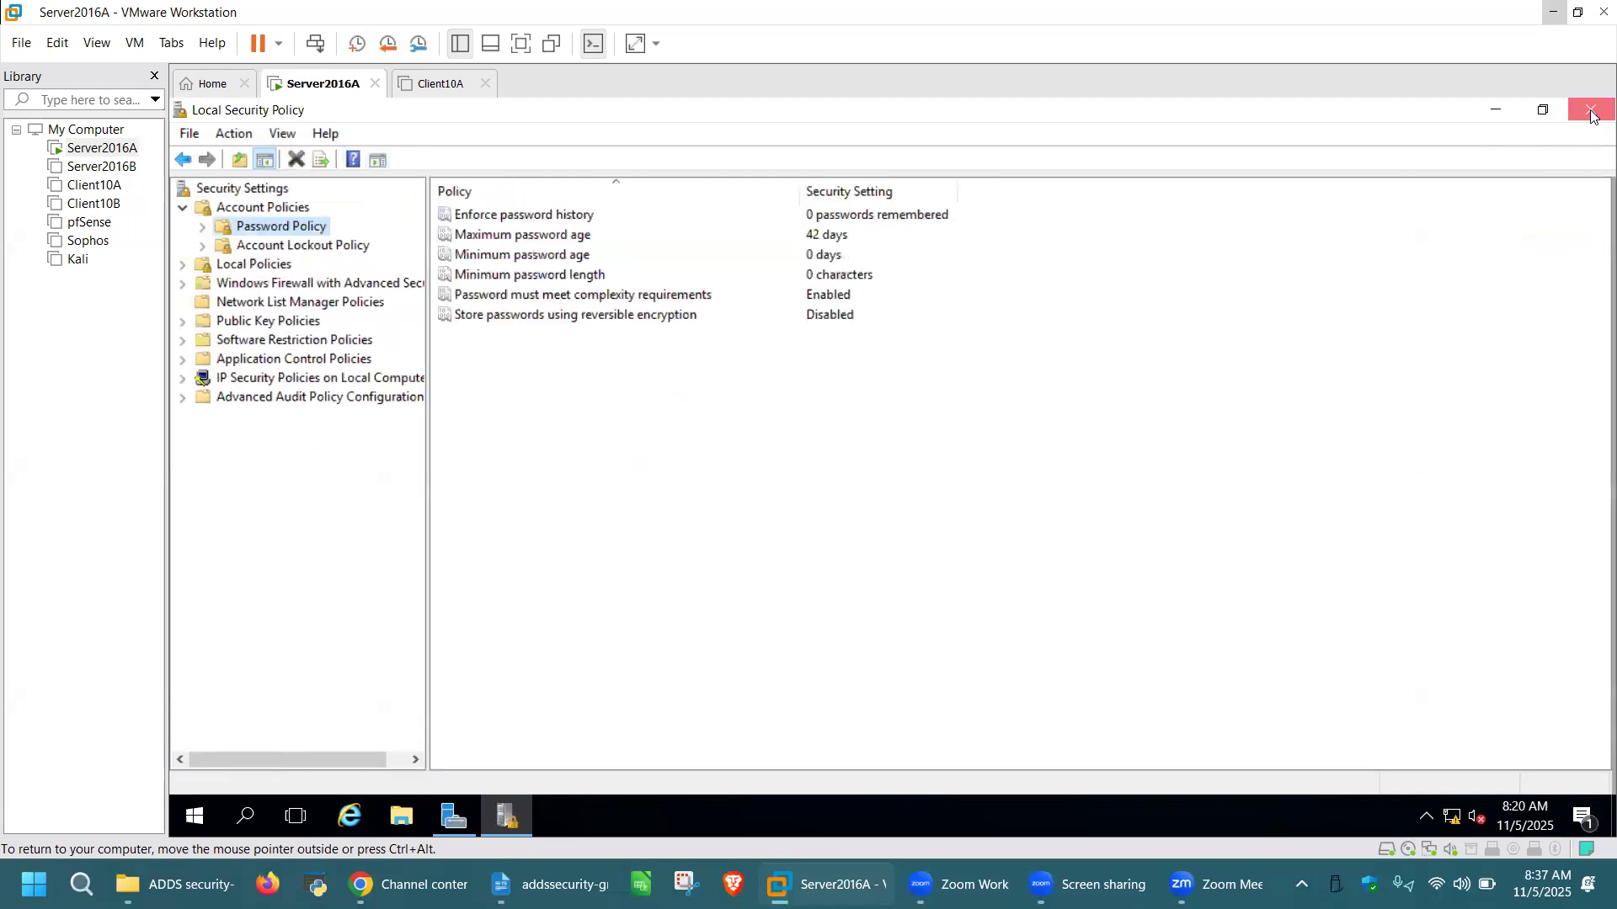
{"action": "left_click", "coordinate": [1591, 116]}
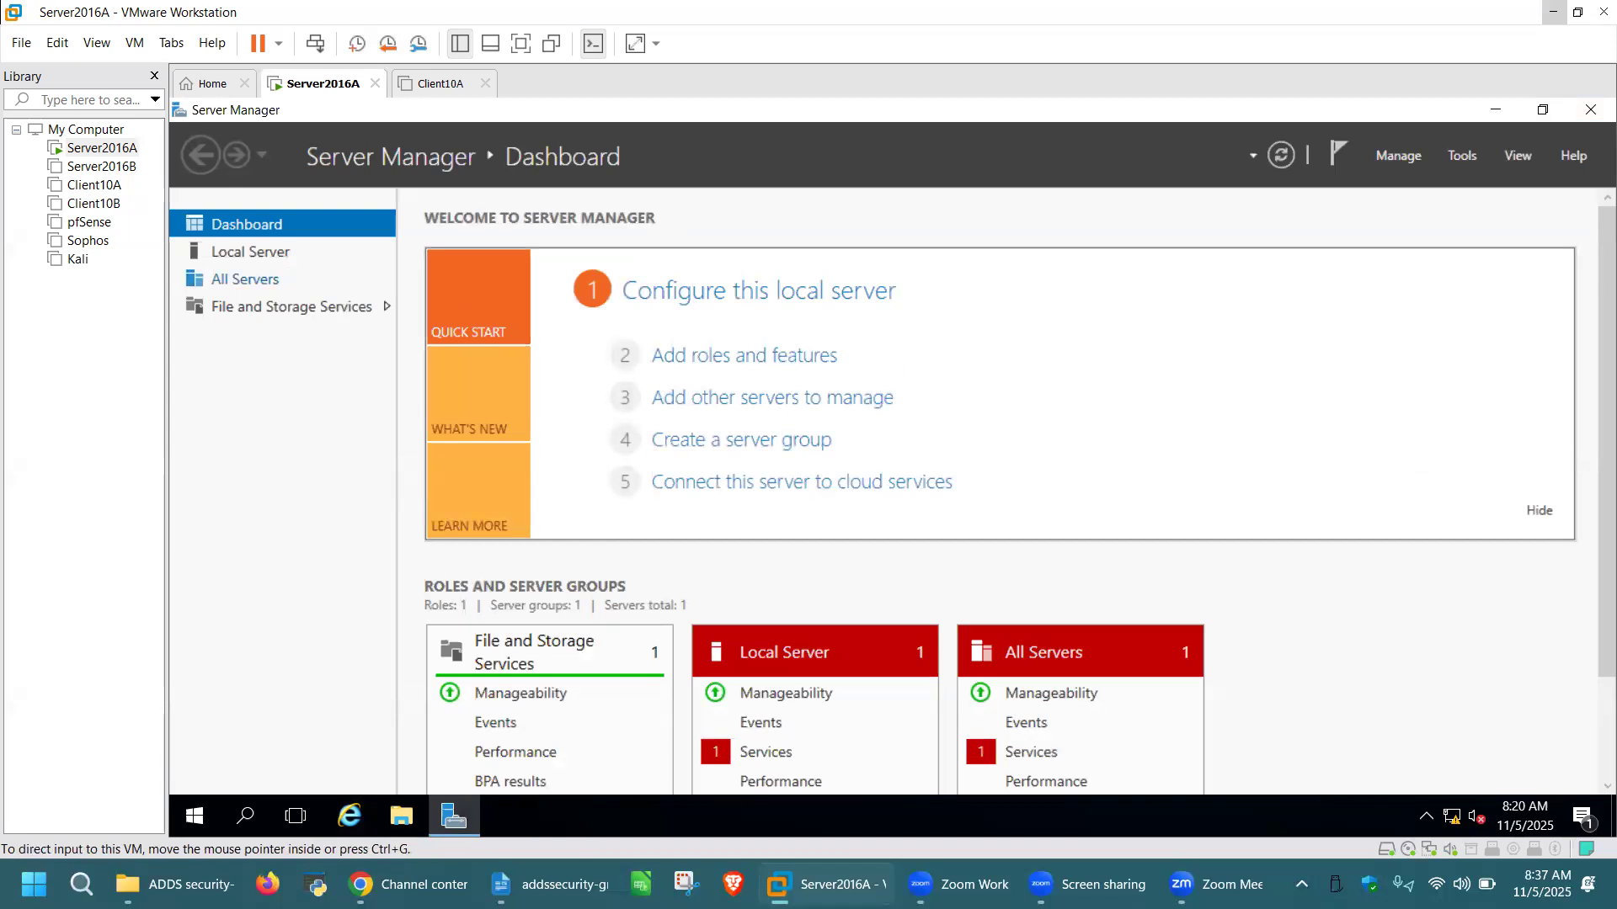
{"action": "left_click", "coordinate": [734, 364]}
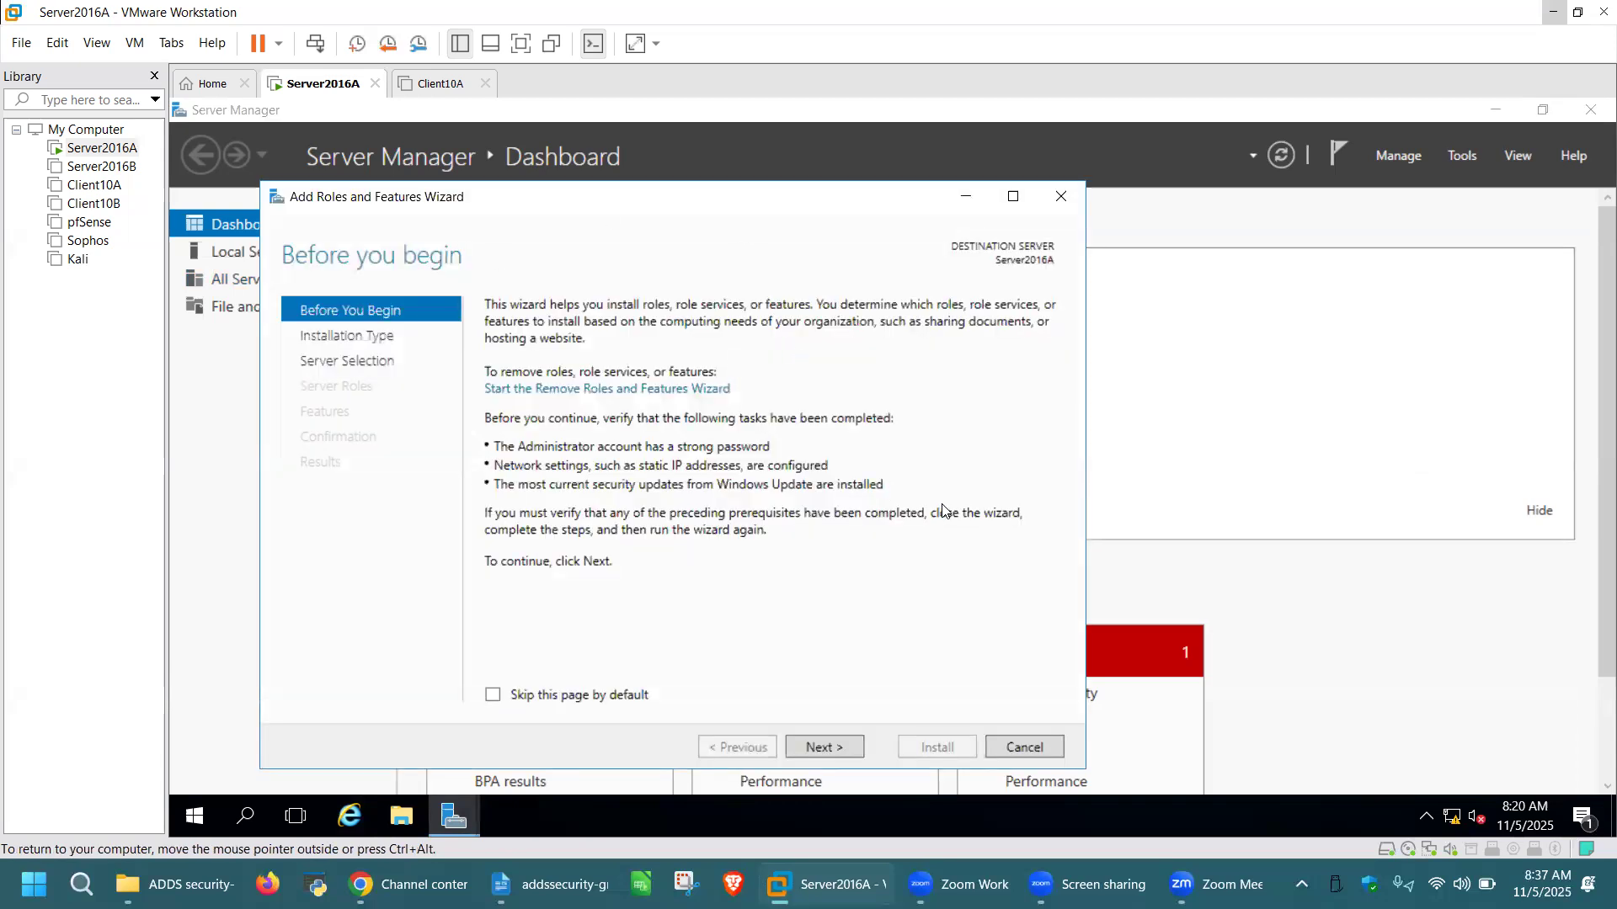
Add the Active Directory Domain Services role with its required features and install it on Server2016A
{"action": "left_click", "coordinate": [827, 744]}
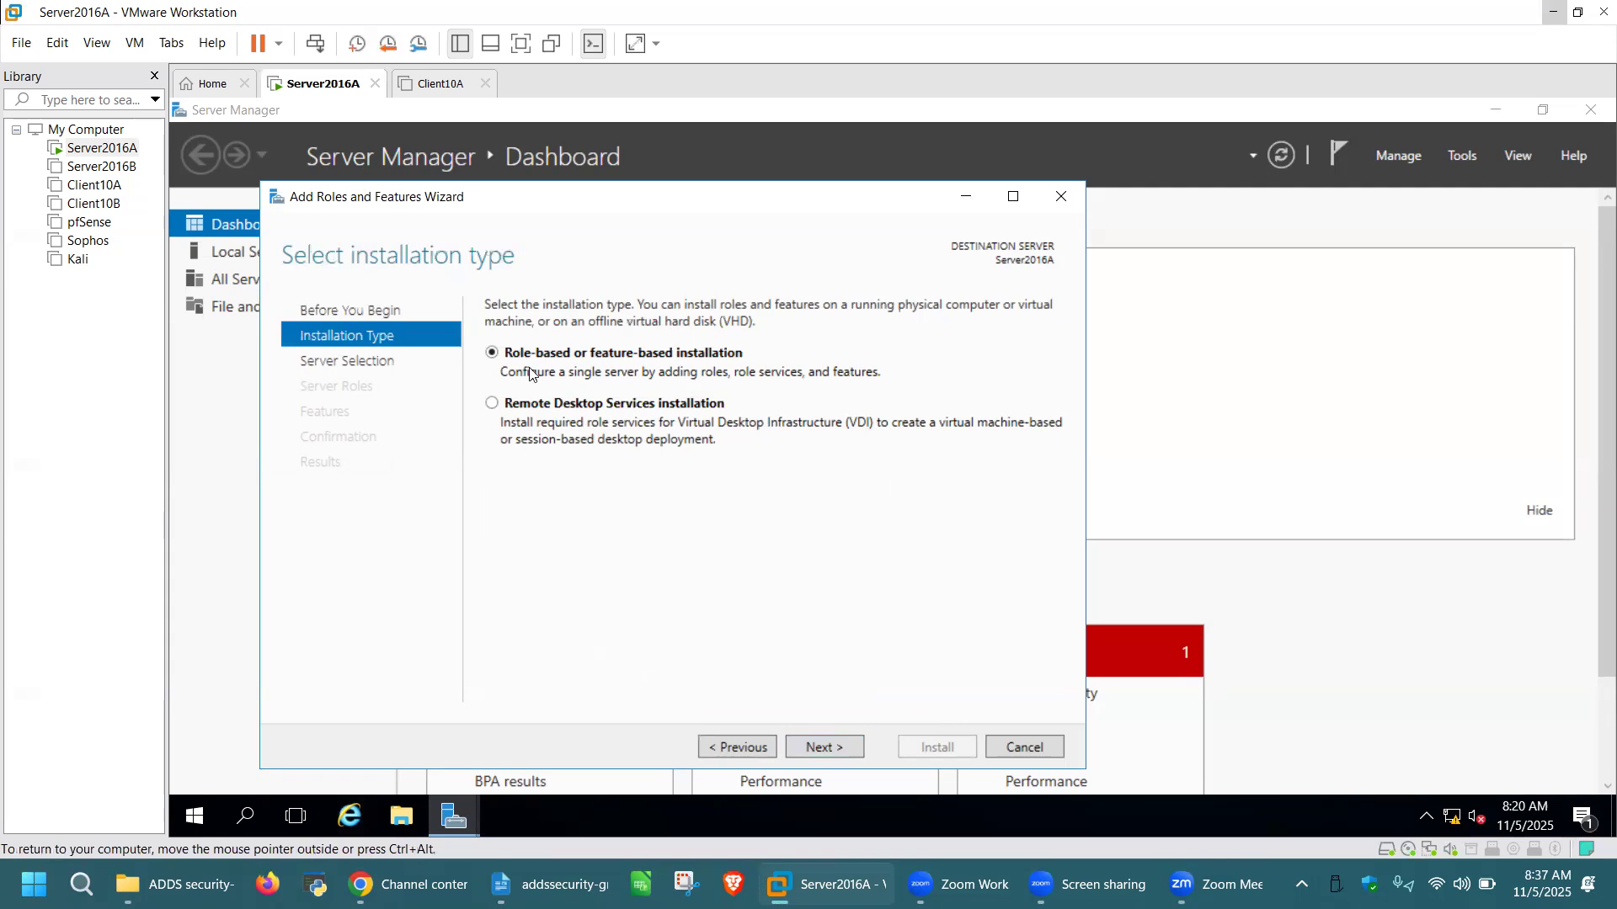
{"action": "left_click", "coordinate": [832, 752]}
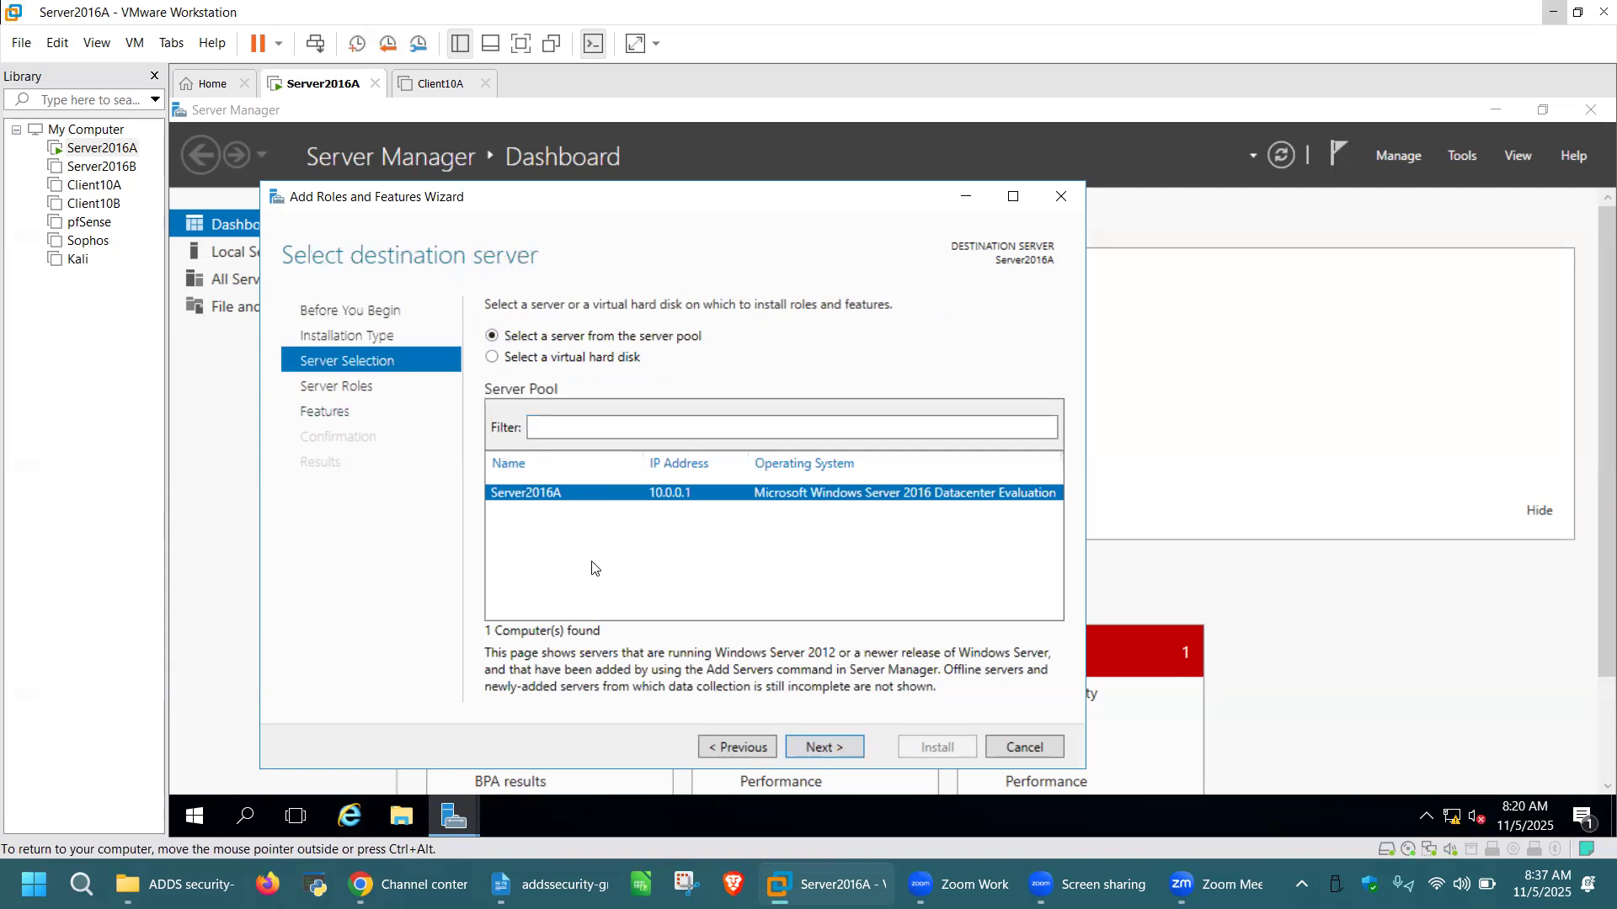
{"action": "left_click", "coordinate": [825, 748]}
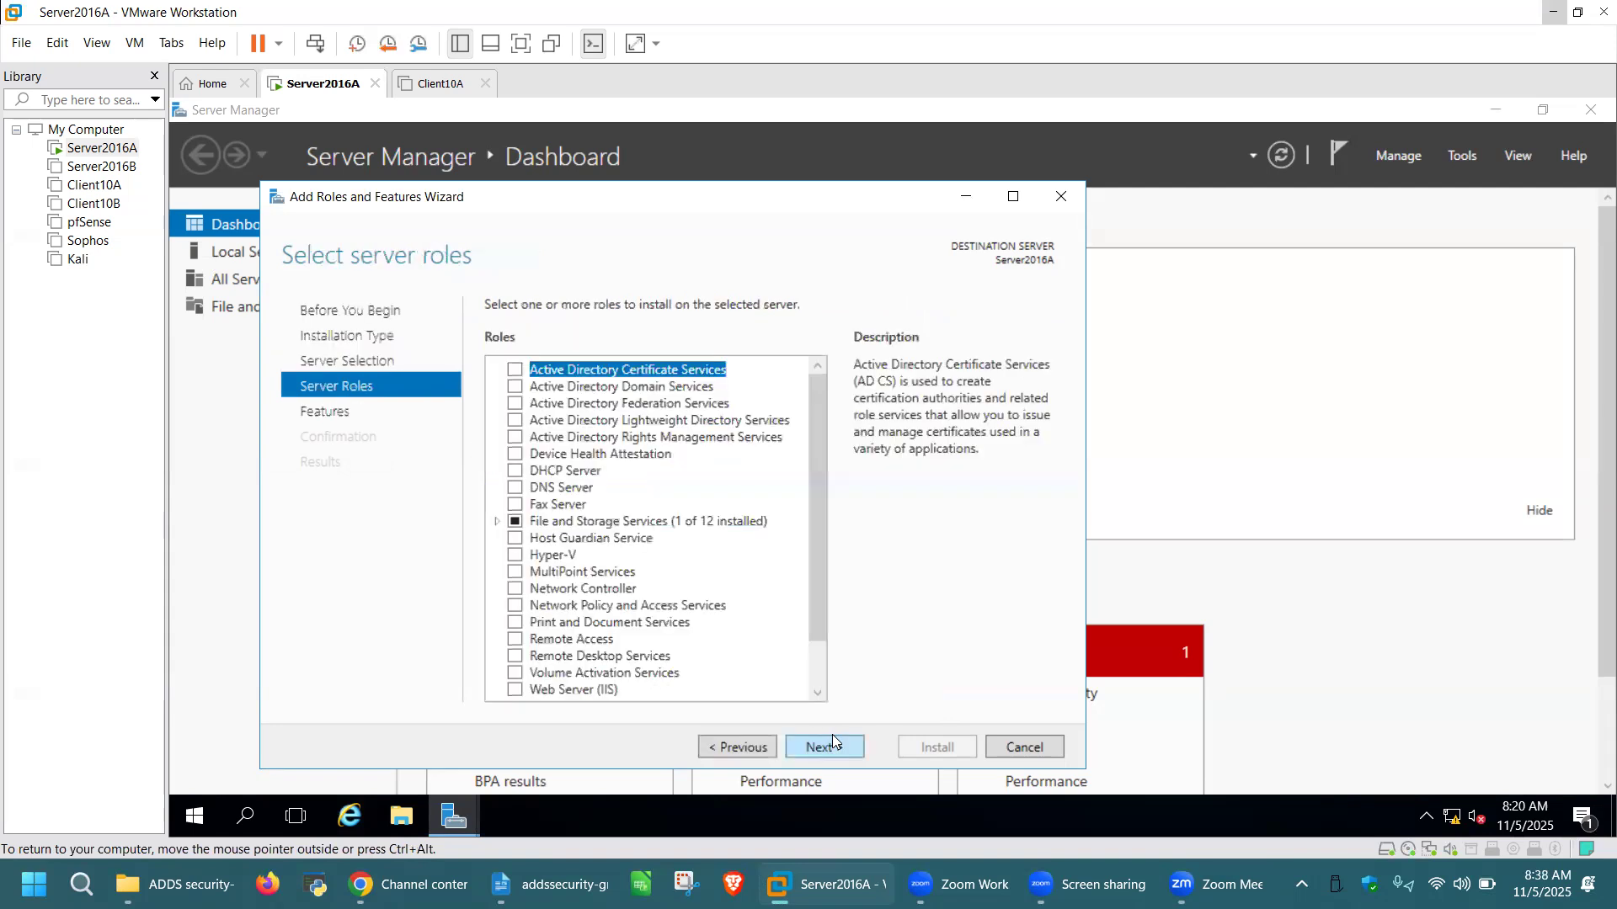
{"action": "left_click", "coordinate": [515, 389]}
{"action": "left_click", "coordinate": [738, 662]}
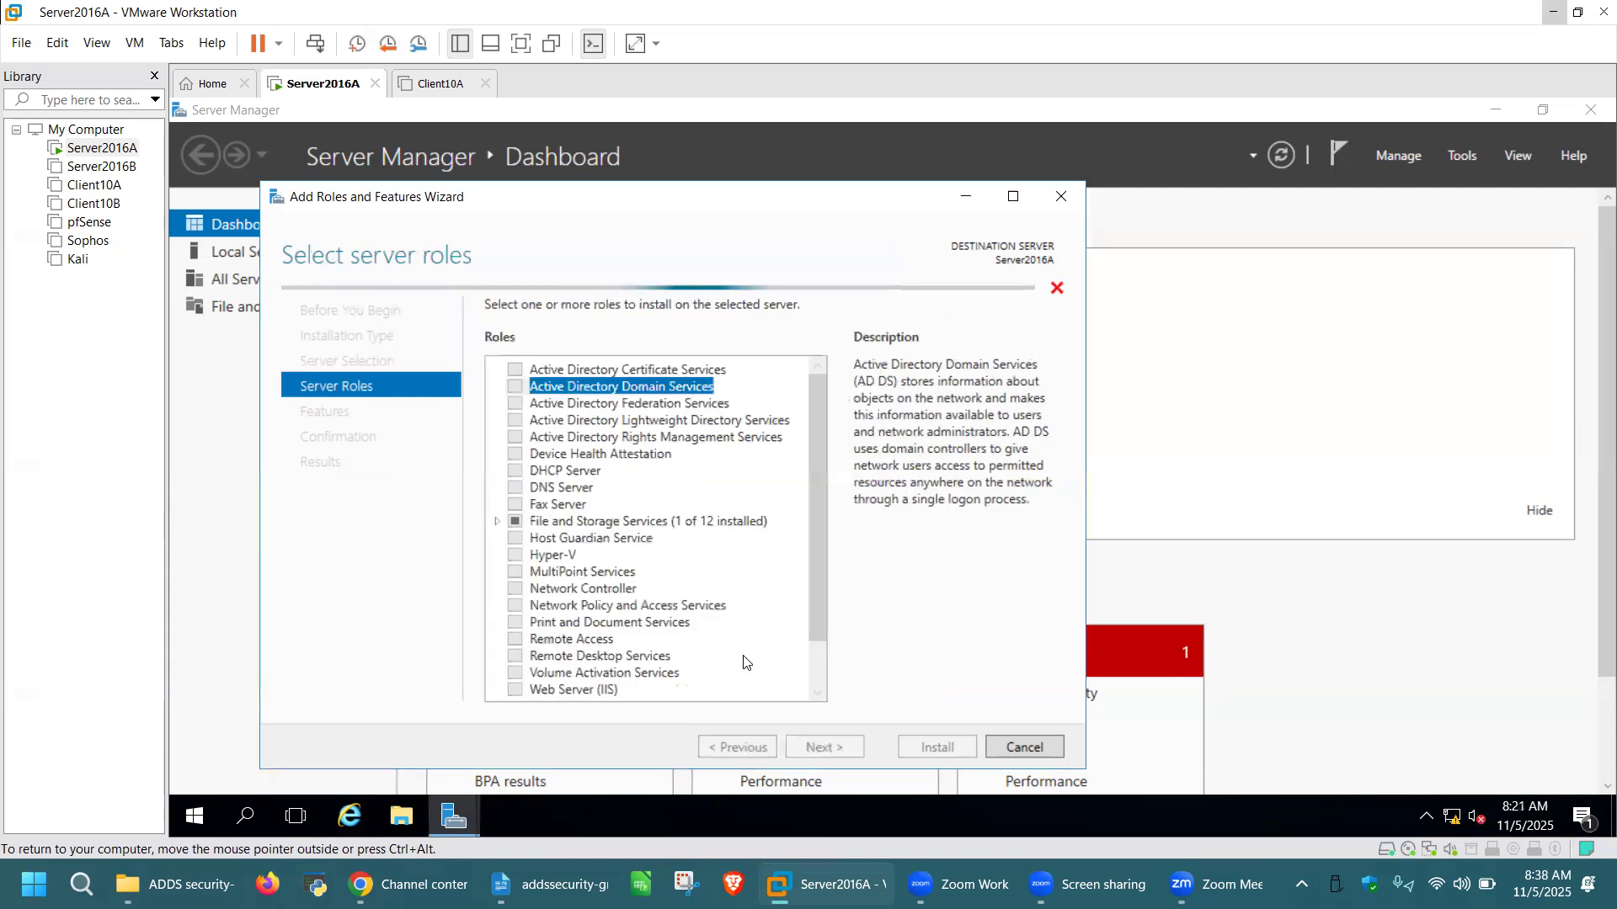
{"action": "left_click", "coordinate": [850, 748]}
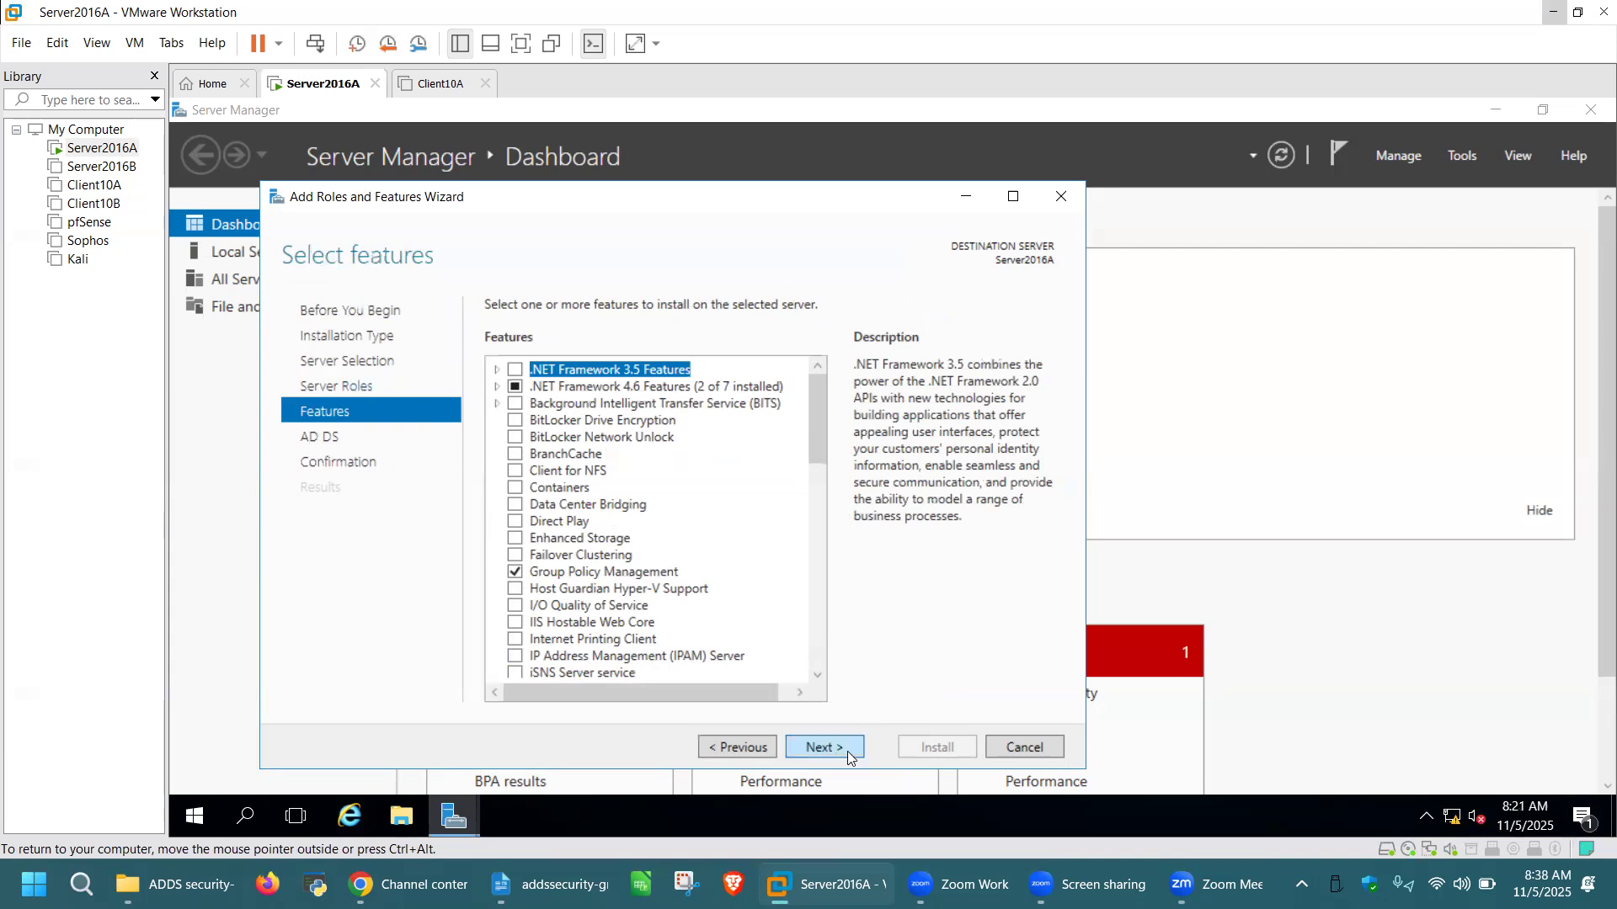
{"action": "left_click", "coordinate": [848, 757]}
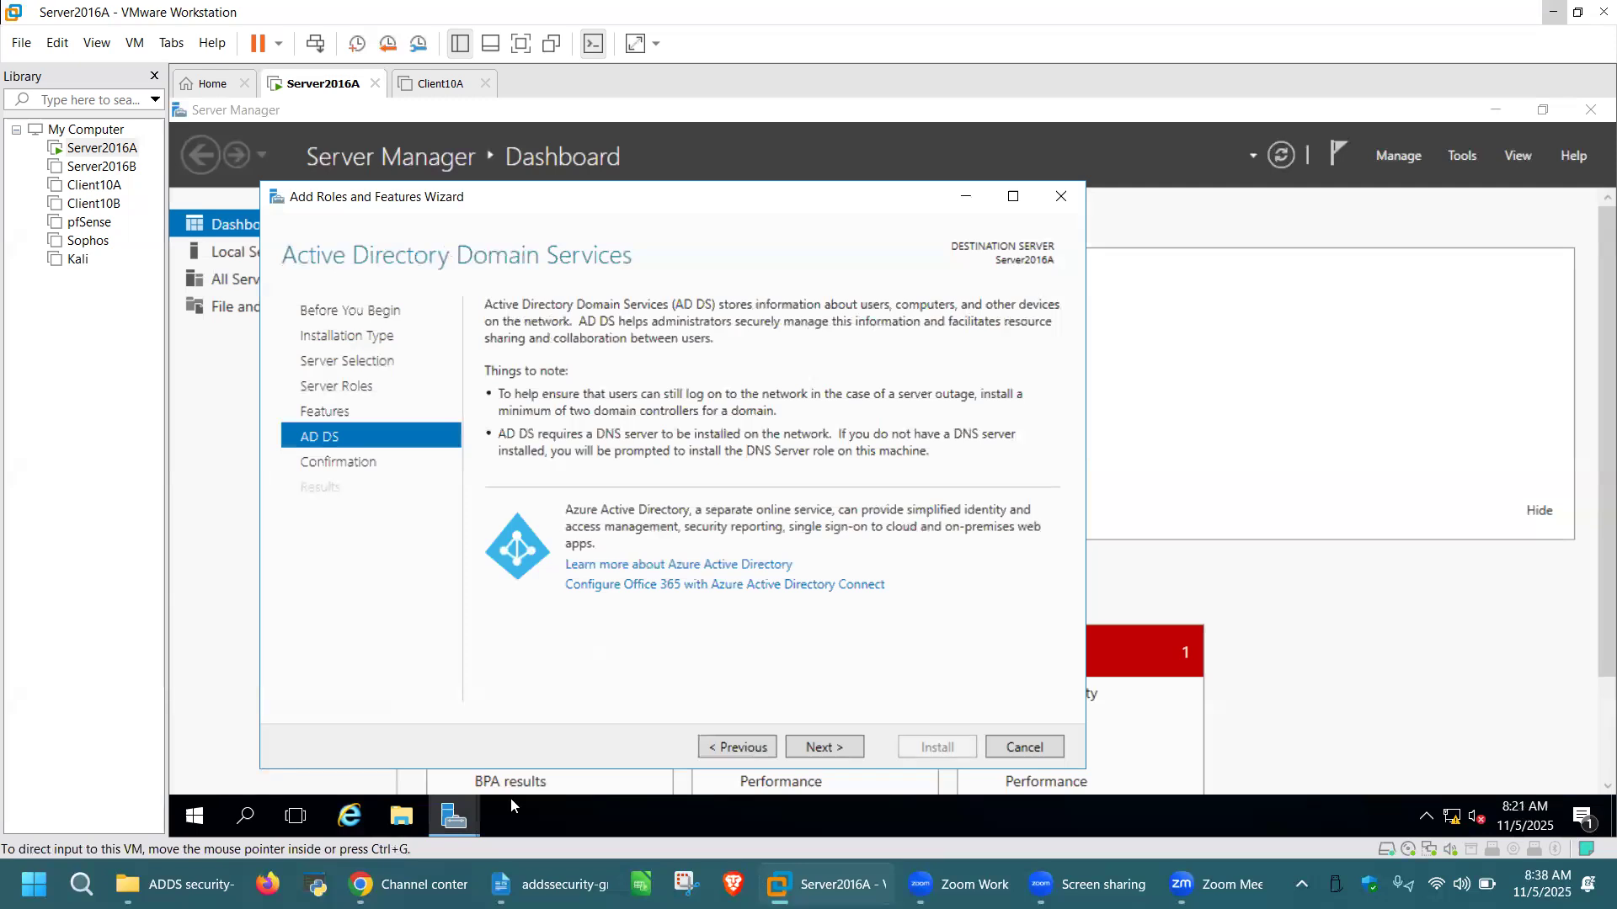
{"action": "left_click", "coordinate": [824, 746]}
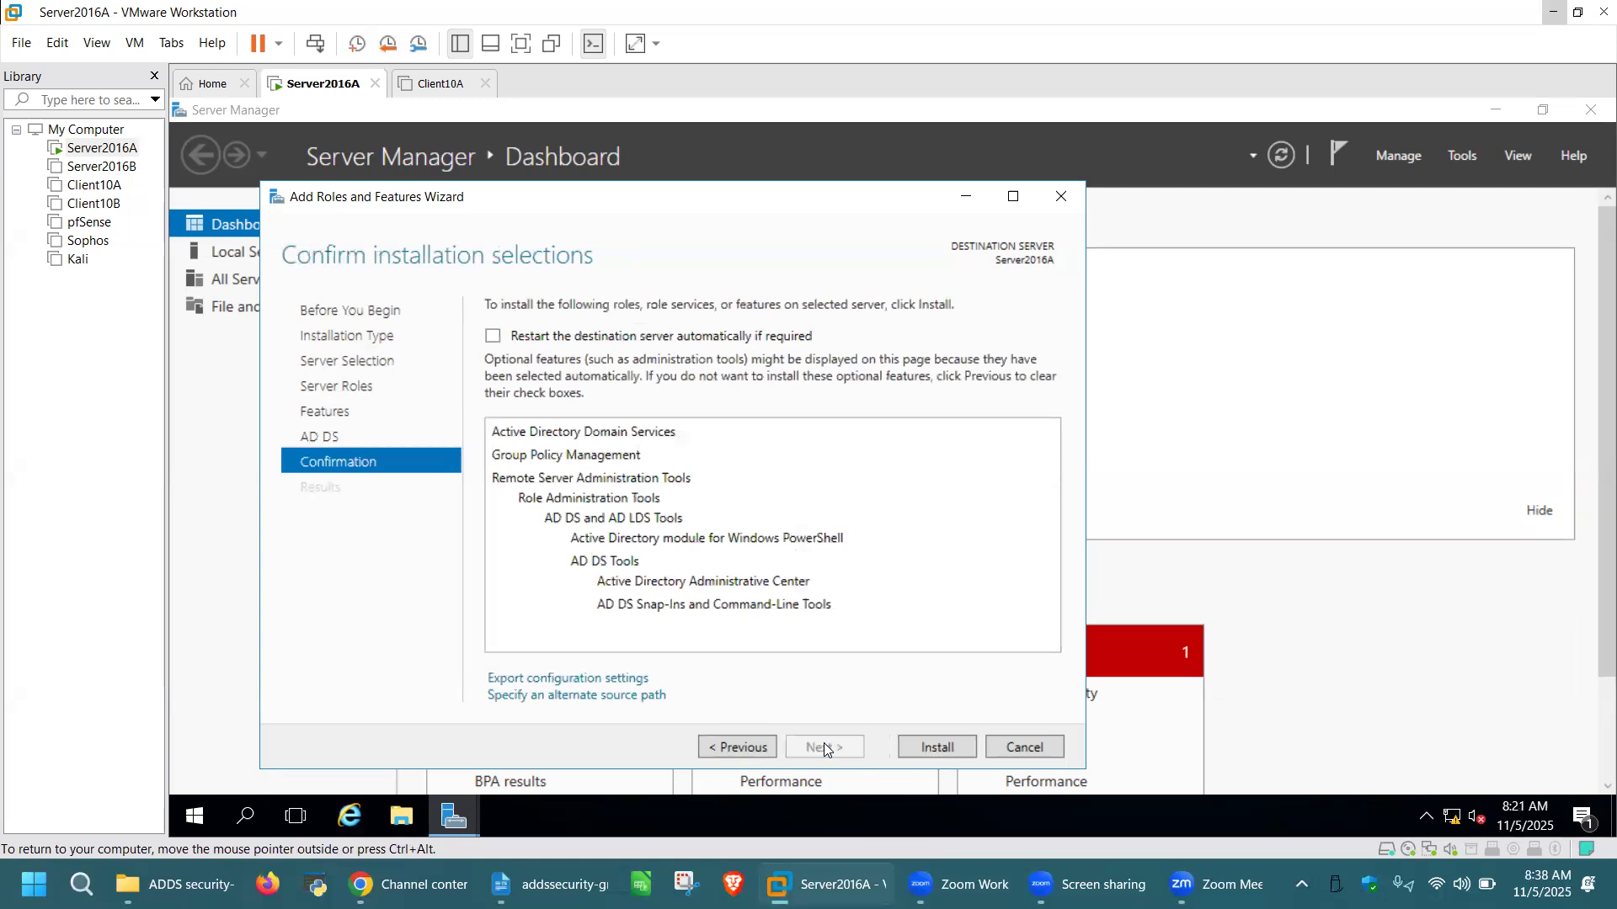
{"action": "left_click", "coordinate": [942, 746]}
Once AD DS installs, choose 'Promote this server to a domain controller'
{"action": "key", "text": "ctrl+alt"}
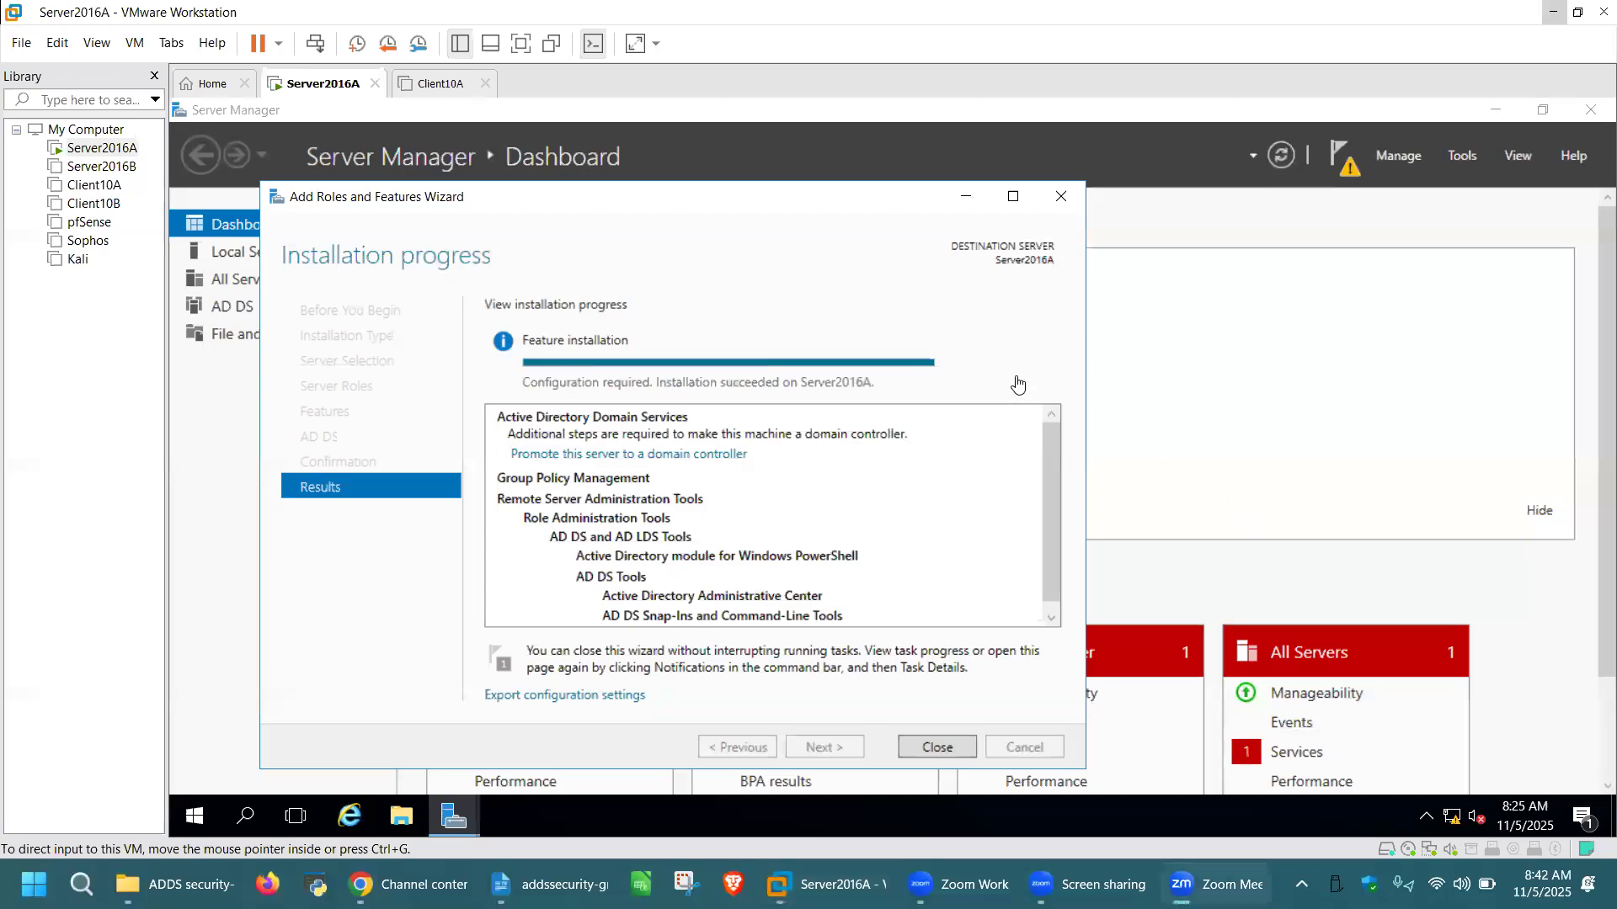
{"action": "left_click", "coordinate": [1017, 385]}
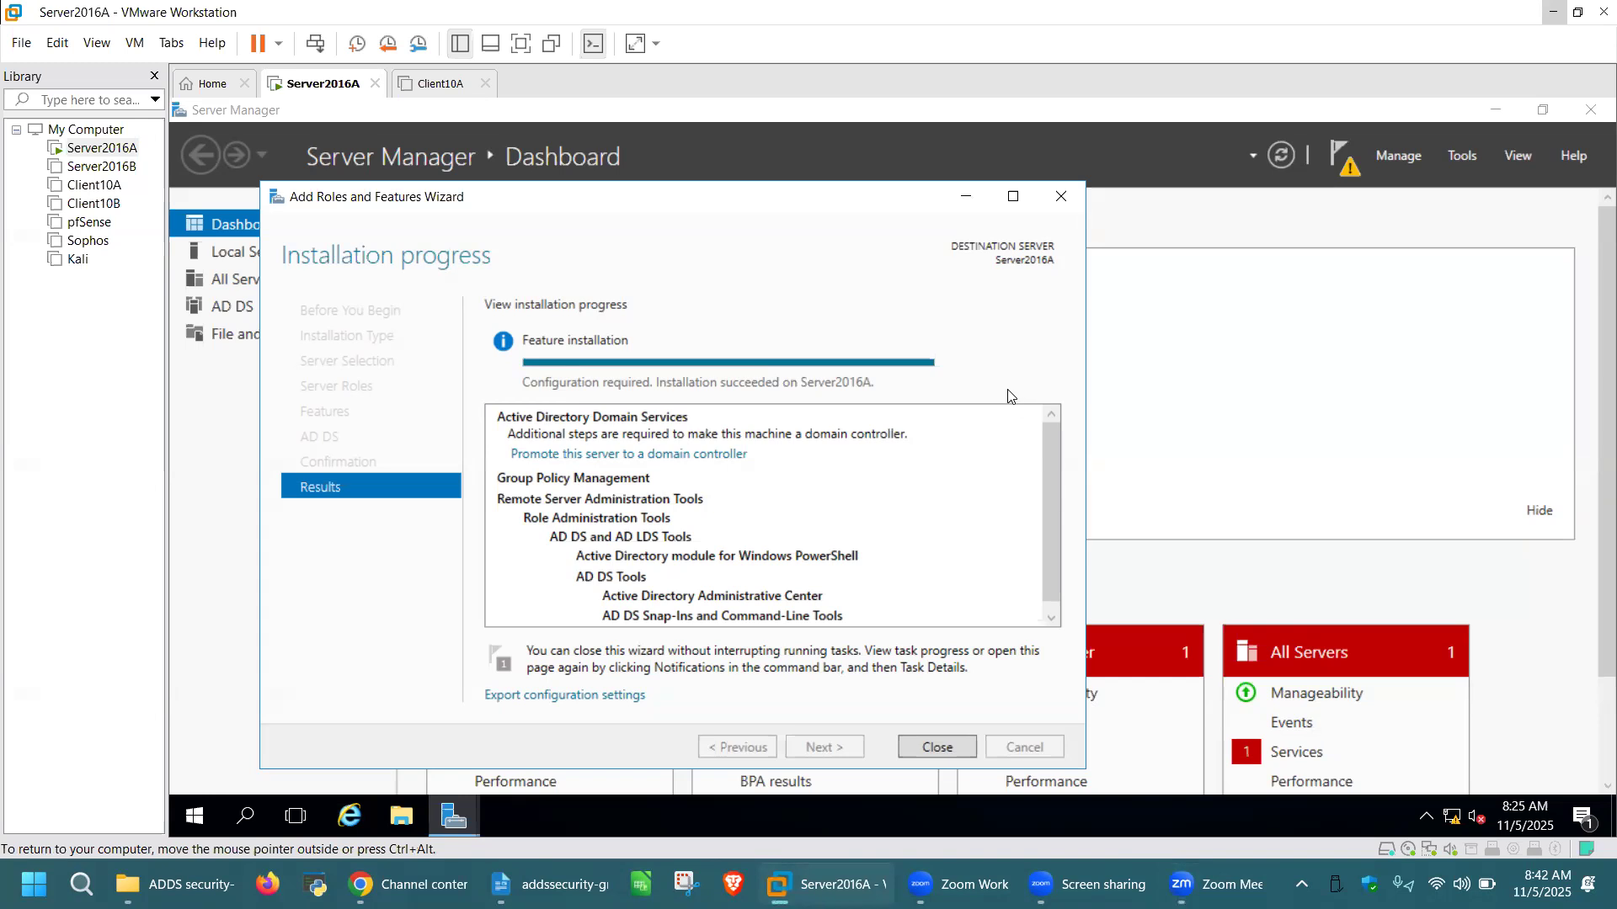
{"action": "left_click", "coordinate": [674, 461]}
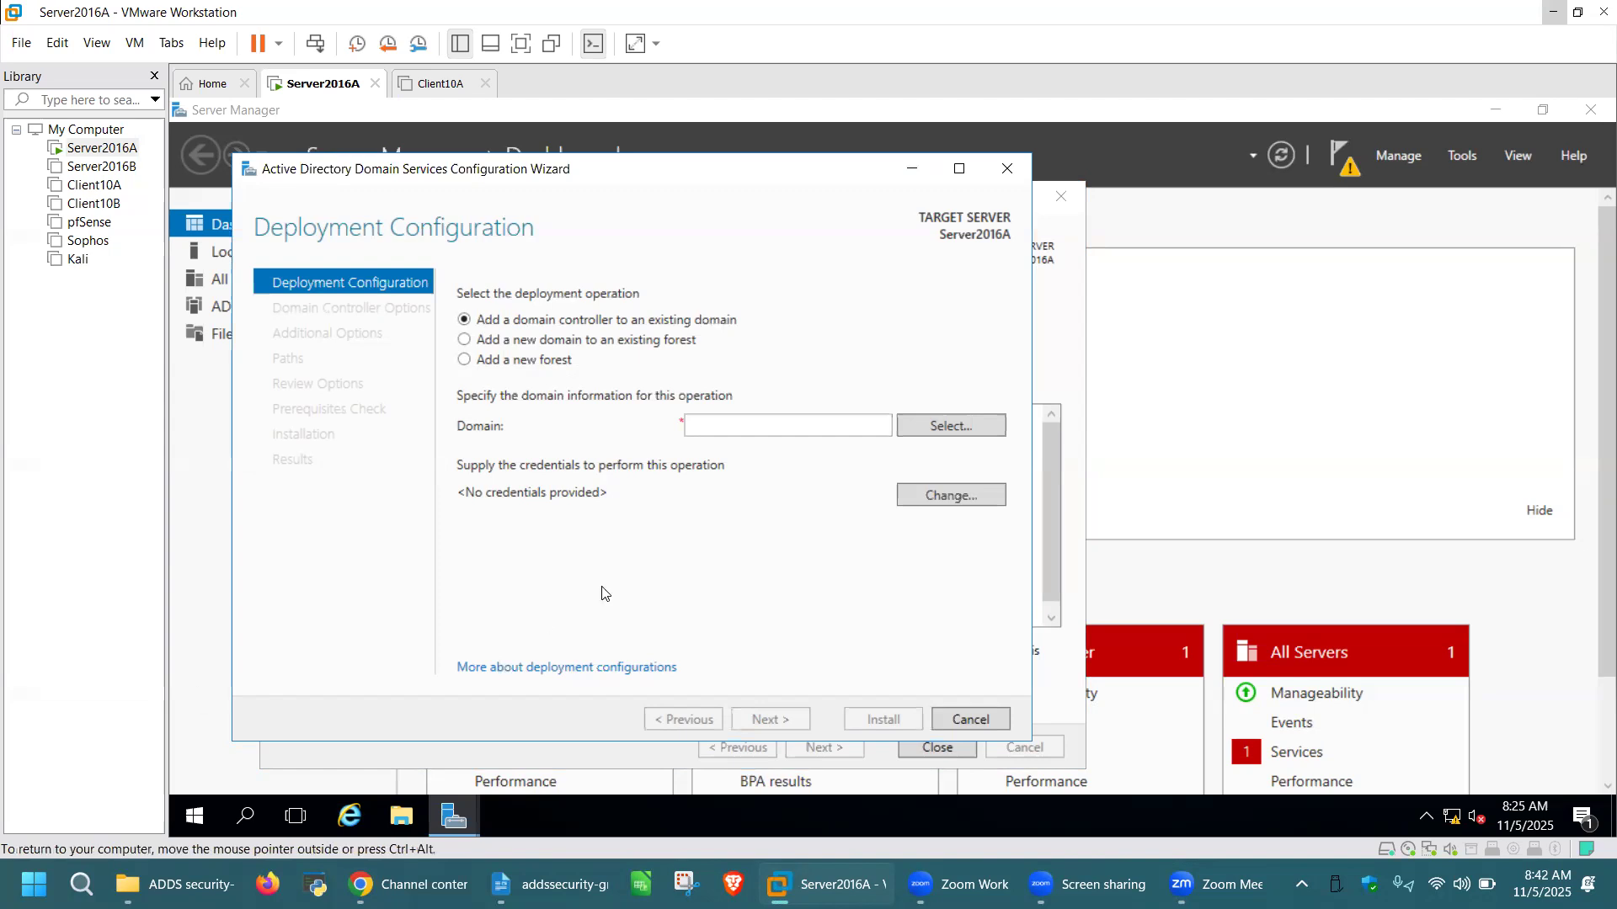
Choose a new forest with root domain name Mylabs.net and continue to Domain Controller Options
{"action": "left_click", "coordinate": [464, 362]}
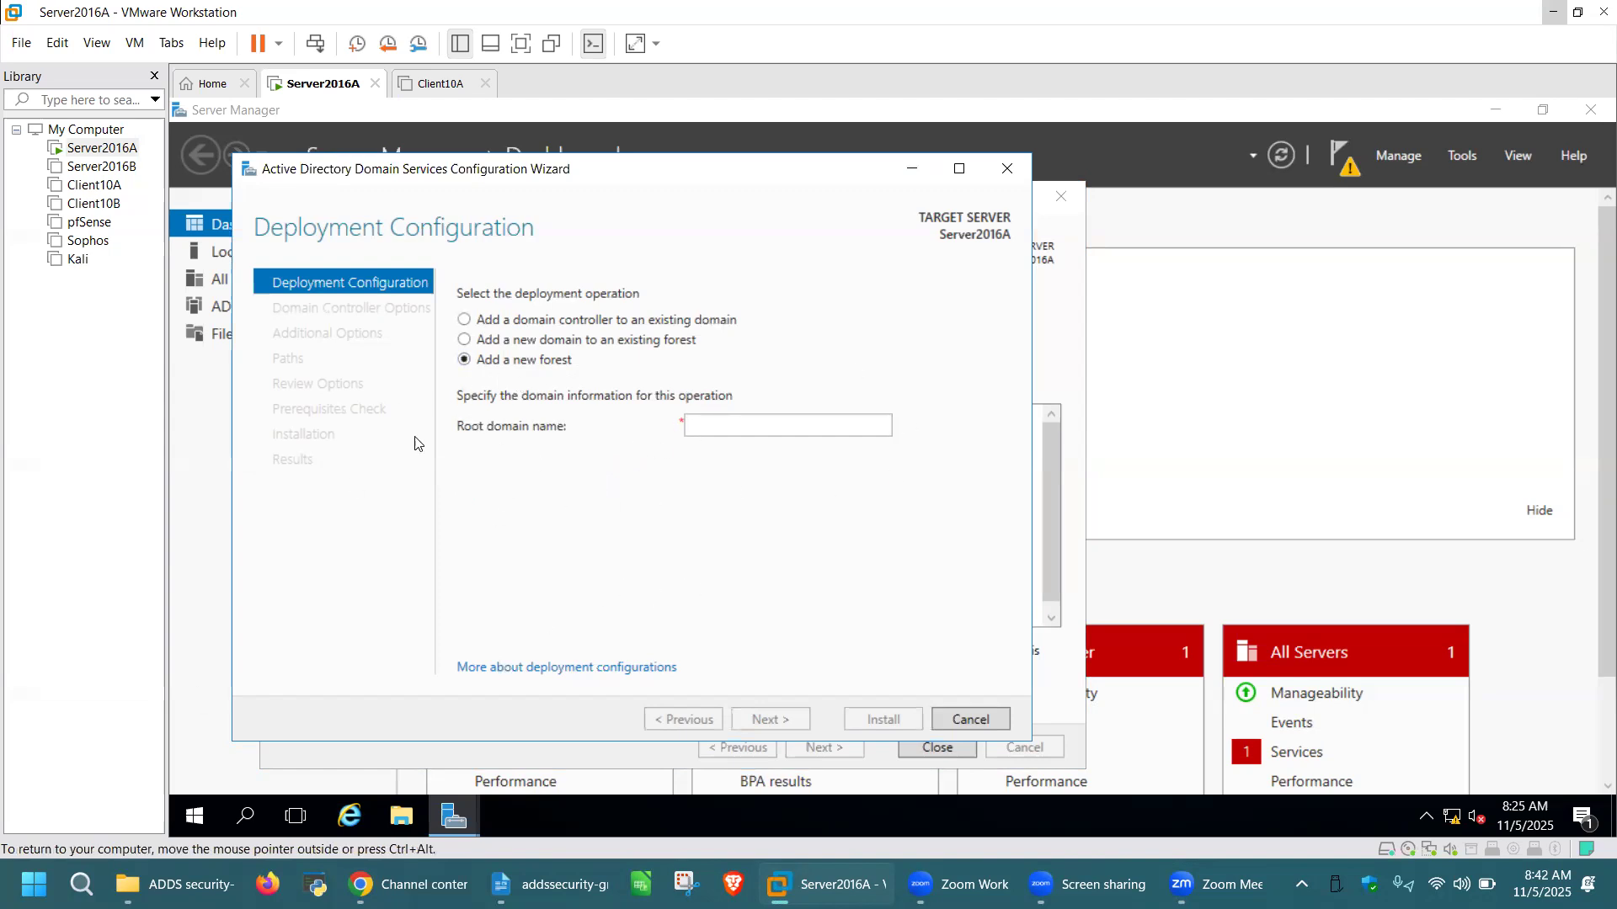
{"action": "left_click", "coordinate": [728, 426]}
{"action": "type", "text": "MYLA"}
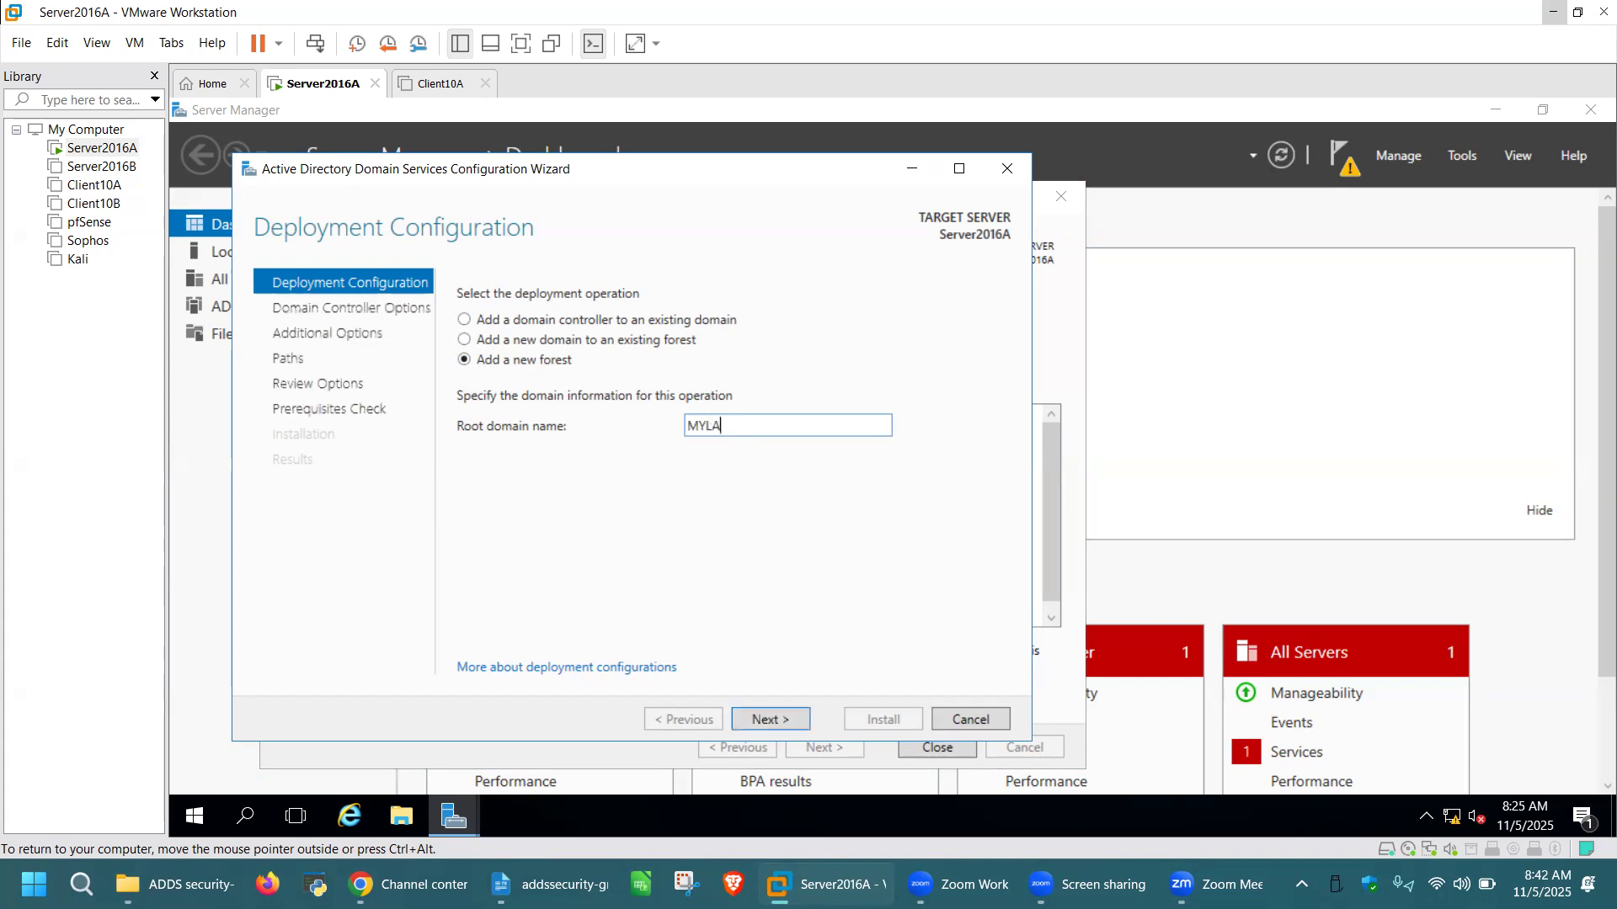
{"action": "type", "text": "BS.NET"}
{"action": "key", "text": "BackSpace"}
{"action": "key", "text": "BackSpace"}
{"action": "key", "text": "BackSpace"}
{"action": "key", "text": "BackSpace"}
{"action": "key", "text": "BackSpace"}
{"action": "key", "text": "BackSpace"}
{"action": "key", "text": "BackSpace"}
{"action": "key", "text": "BackSpace"}
{"action": "key", "text": "BackSpace"}
{"action": "key", "text": "BackSpace"}
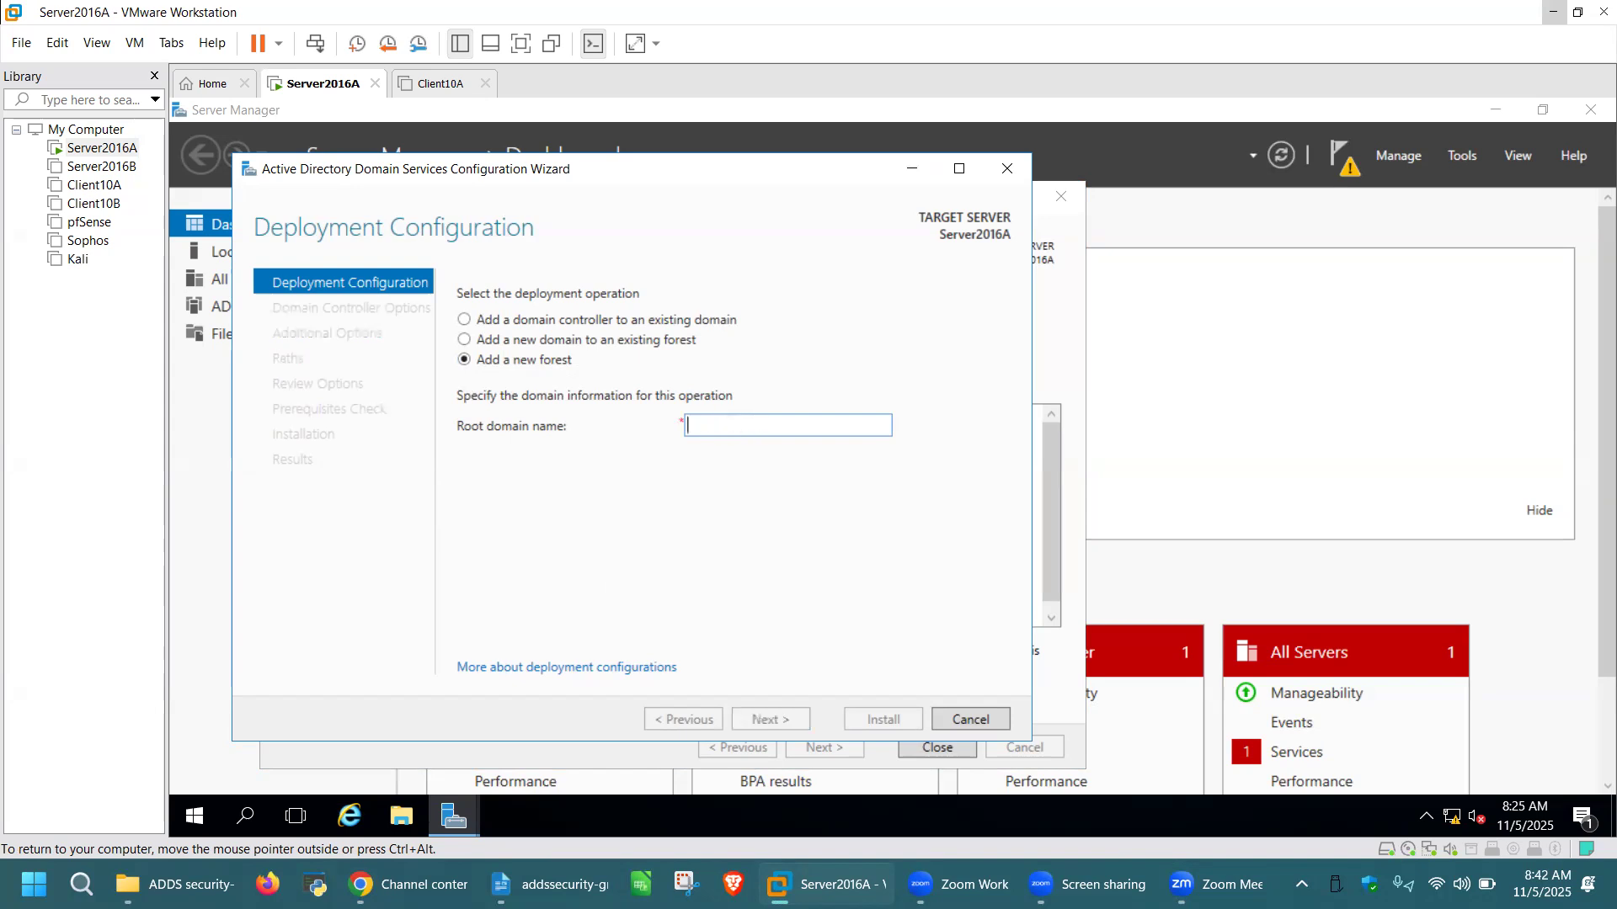
{"action": "type", "text": "My"}
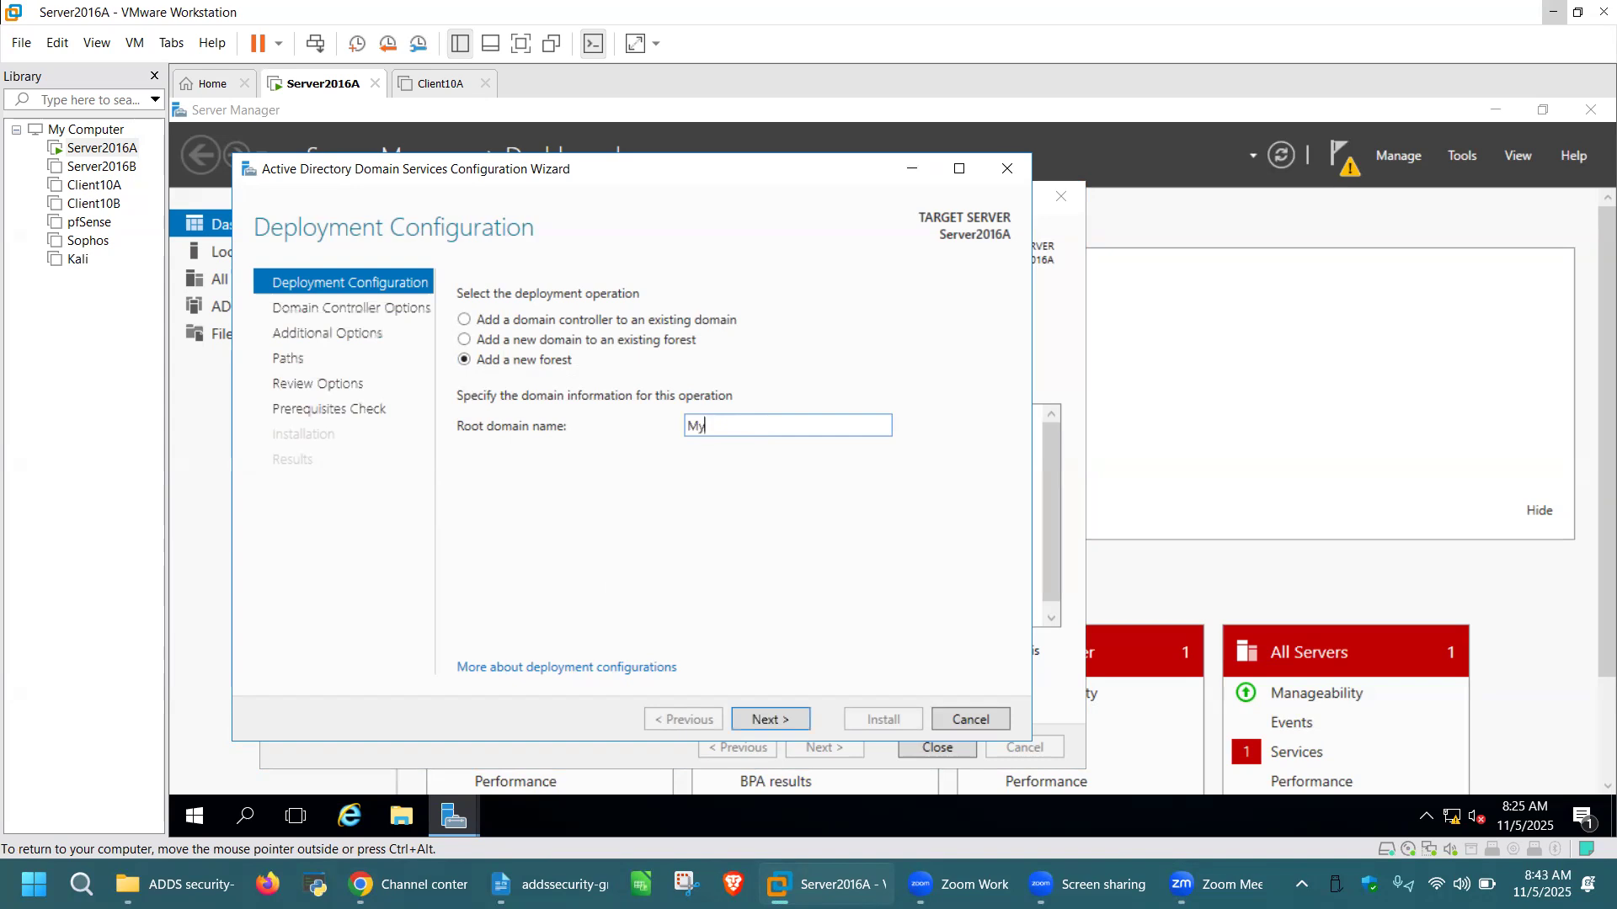
{"action": "type", "text": "labs.net"}
{"action": "left_click", "coordinate": [785, 719]}
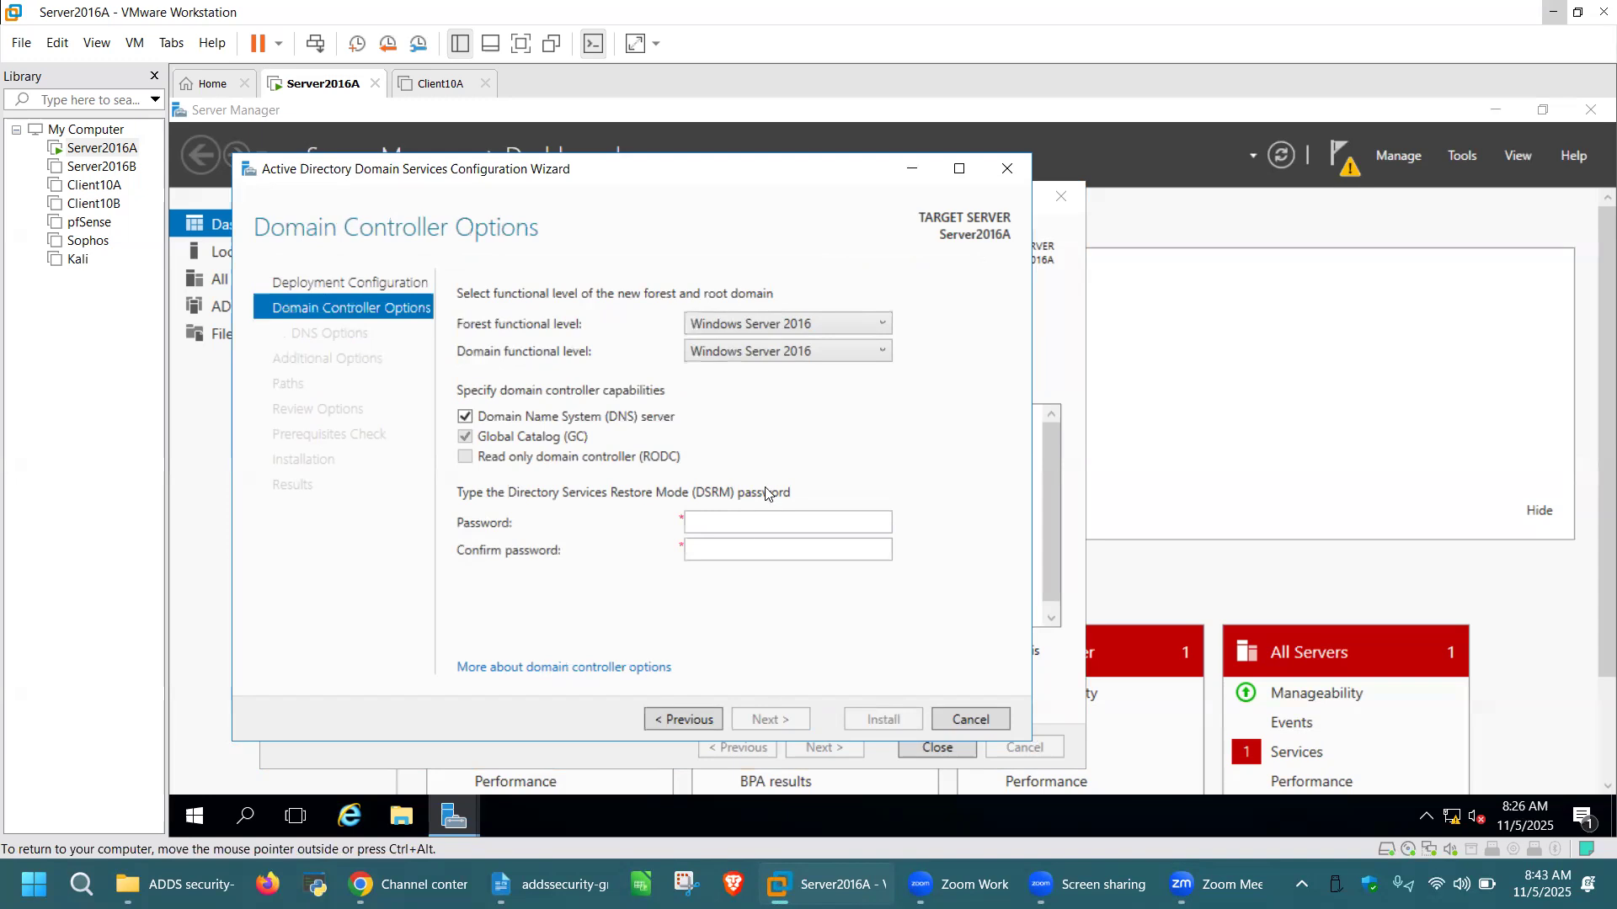
Enter and confirm the DSRM password, then pass DNS Options to reach Additional Options
{"action": "left_click", "coordinate": [720, 518]}
{"action": "type", "text": "*******"}
{"action": "left_click", "coordinate": [729, 542]}
{"action": "type", "text": "*******"}
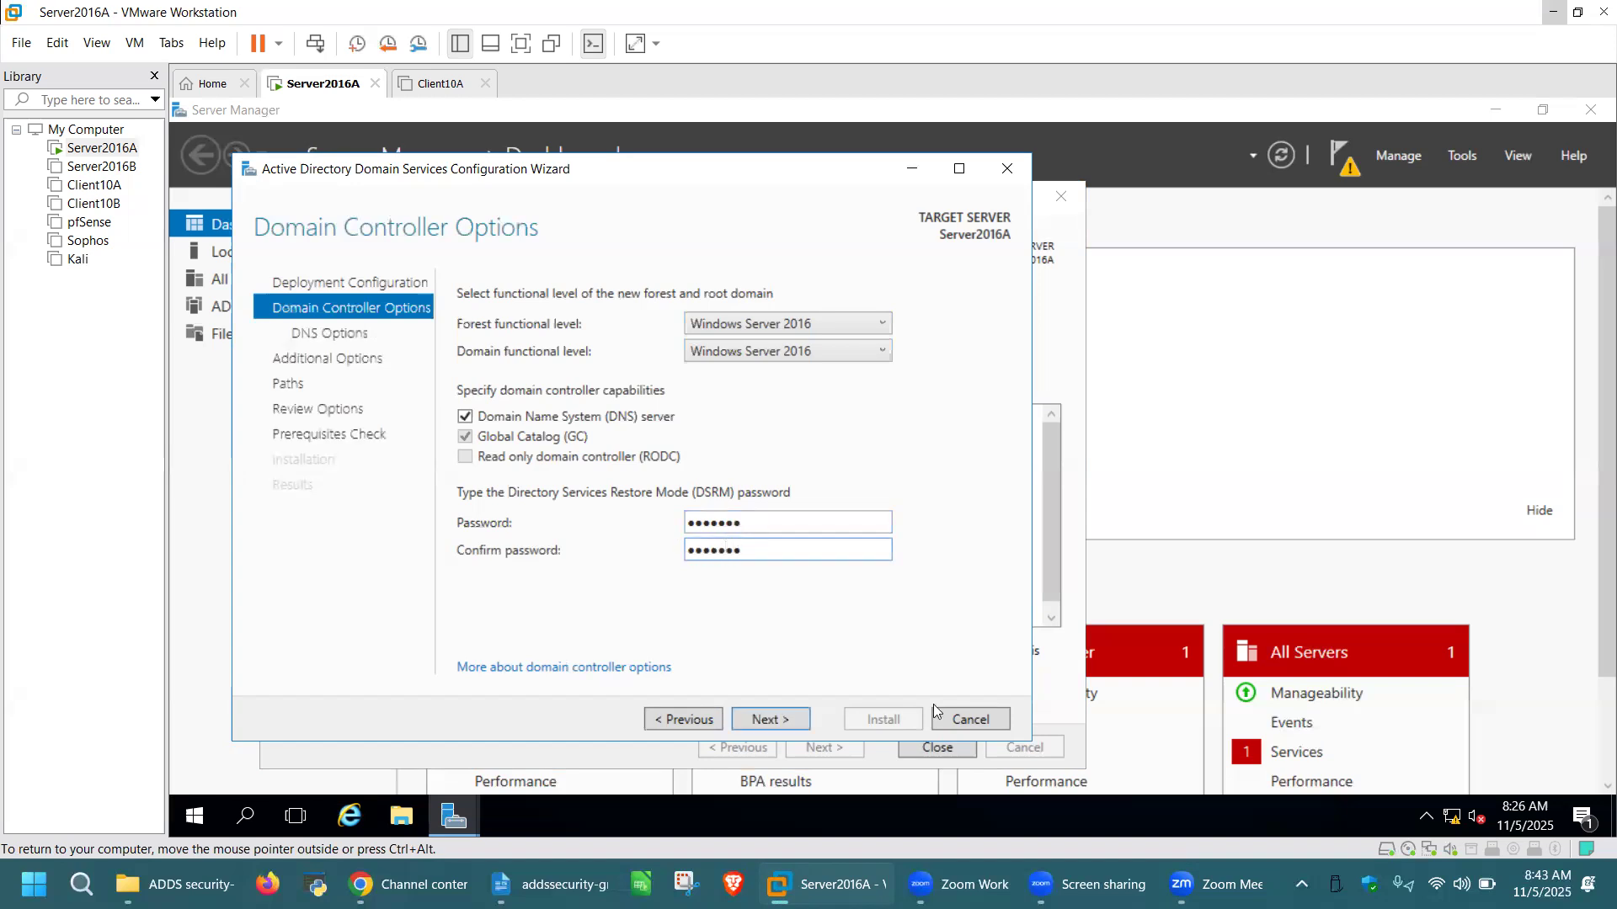
{"action": "left_click", "coordinate": [786, 719]}
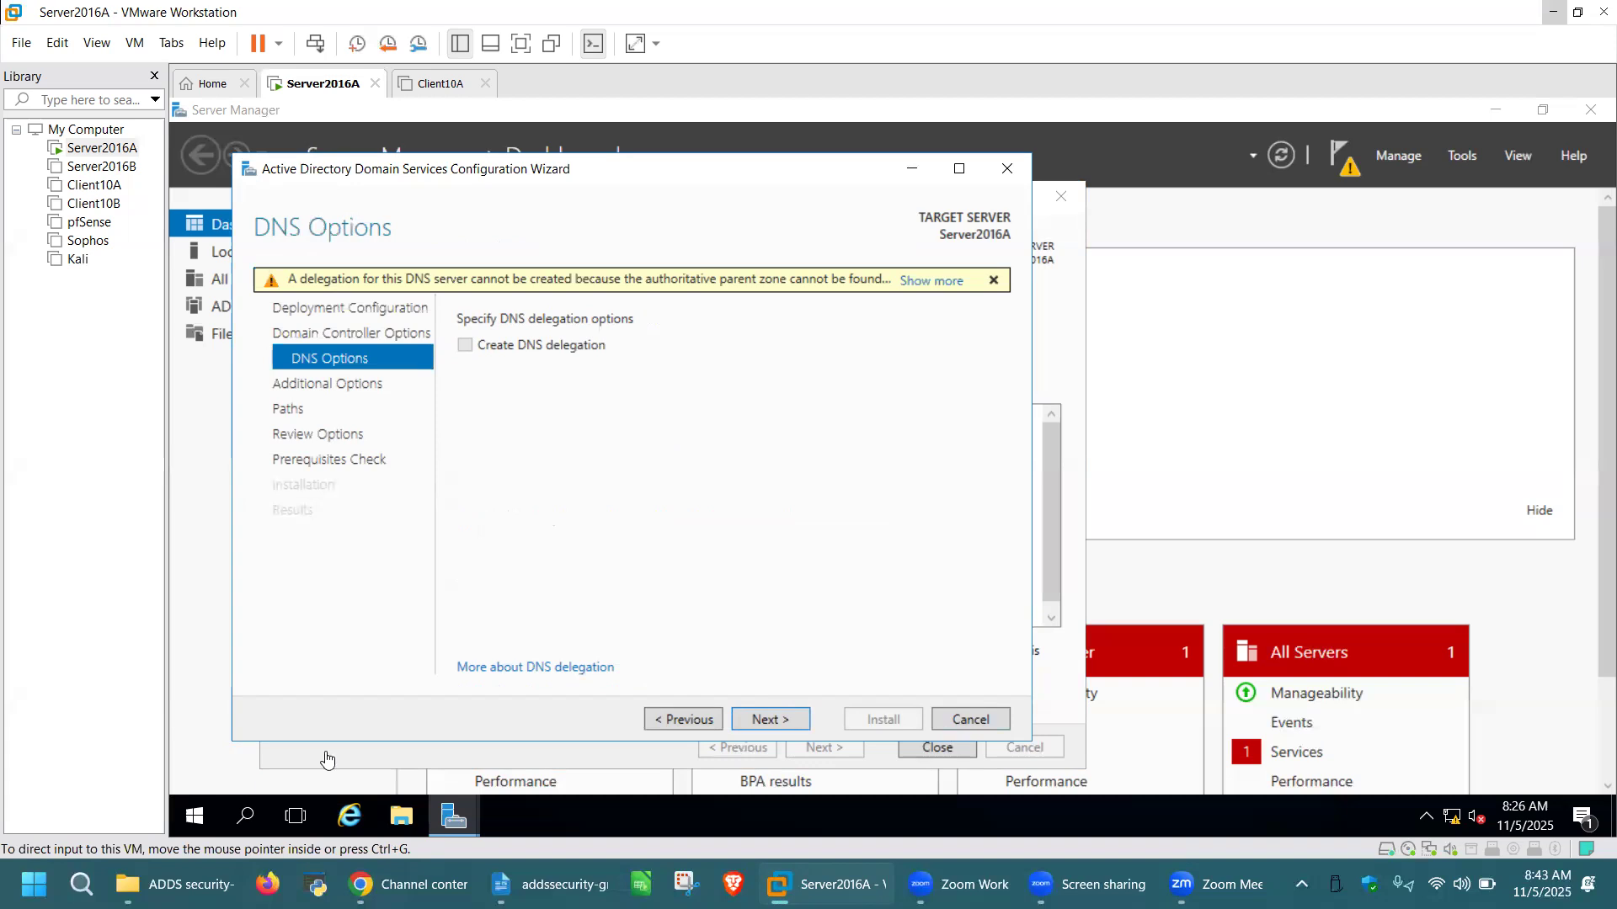
{"action": "left_click", "coordinate": [782, 720]}
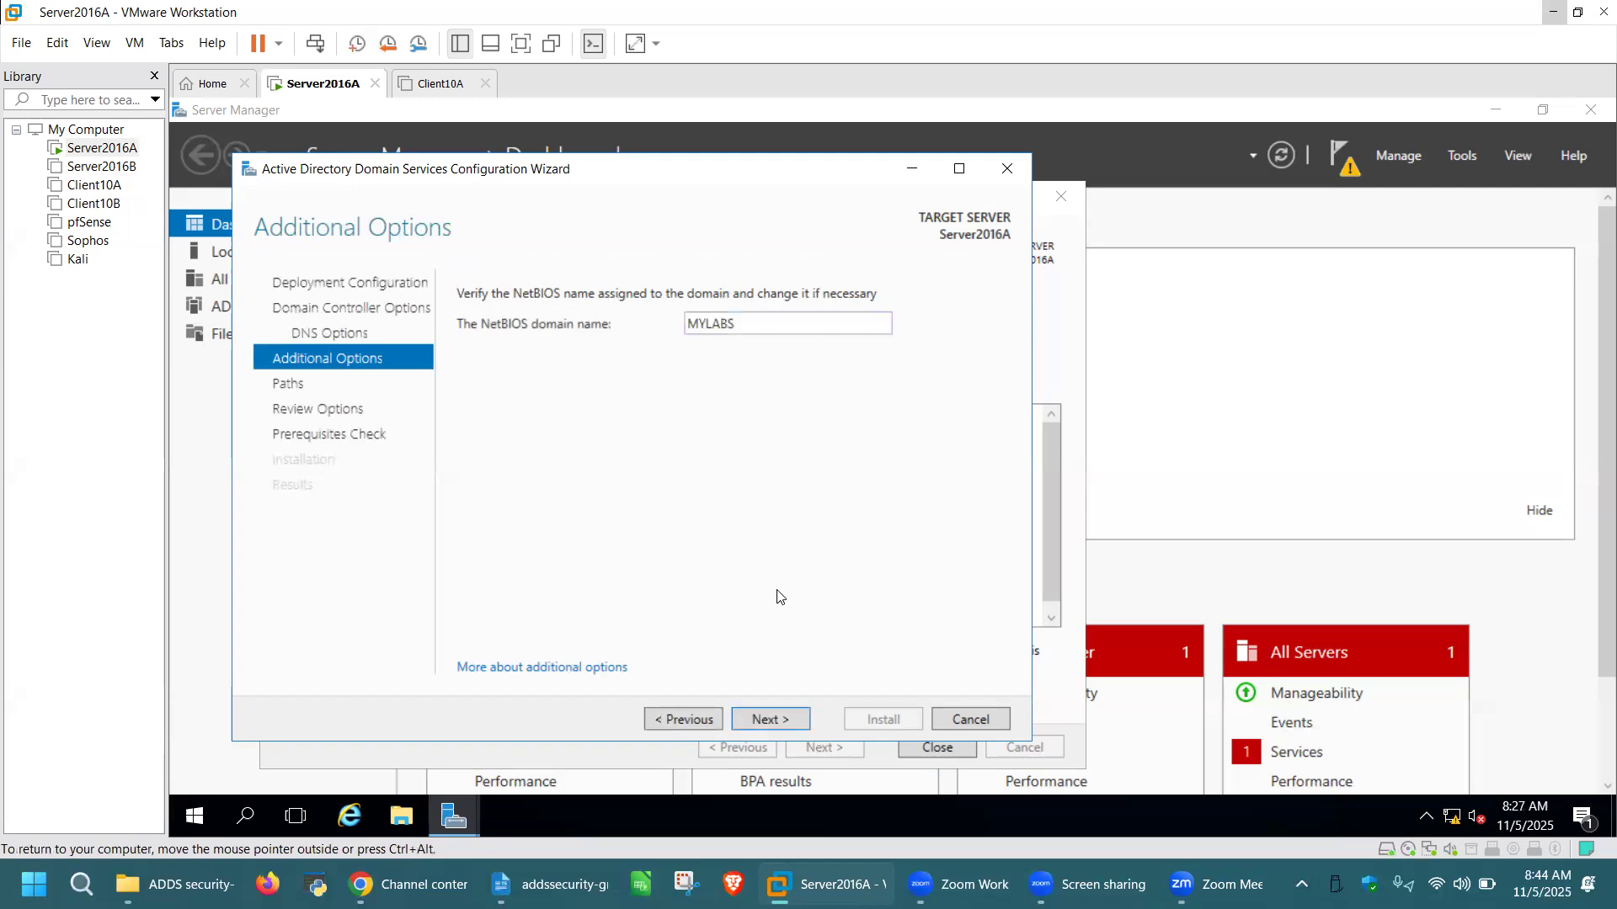
Keep NetBIOS name MYLABS to reach the default NTDS and SYSVOL Paths page, then open Run
{"action": "left_click", "coordinate": [784, 721]}
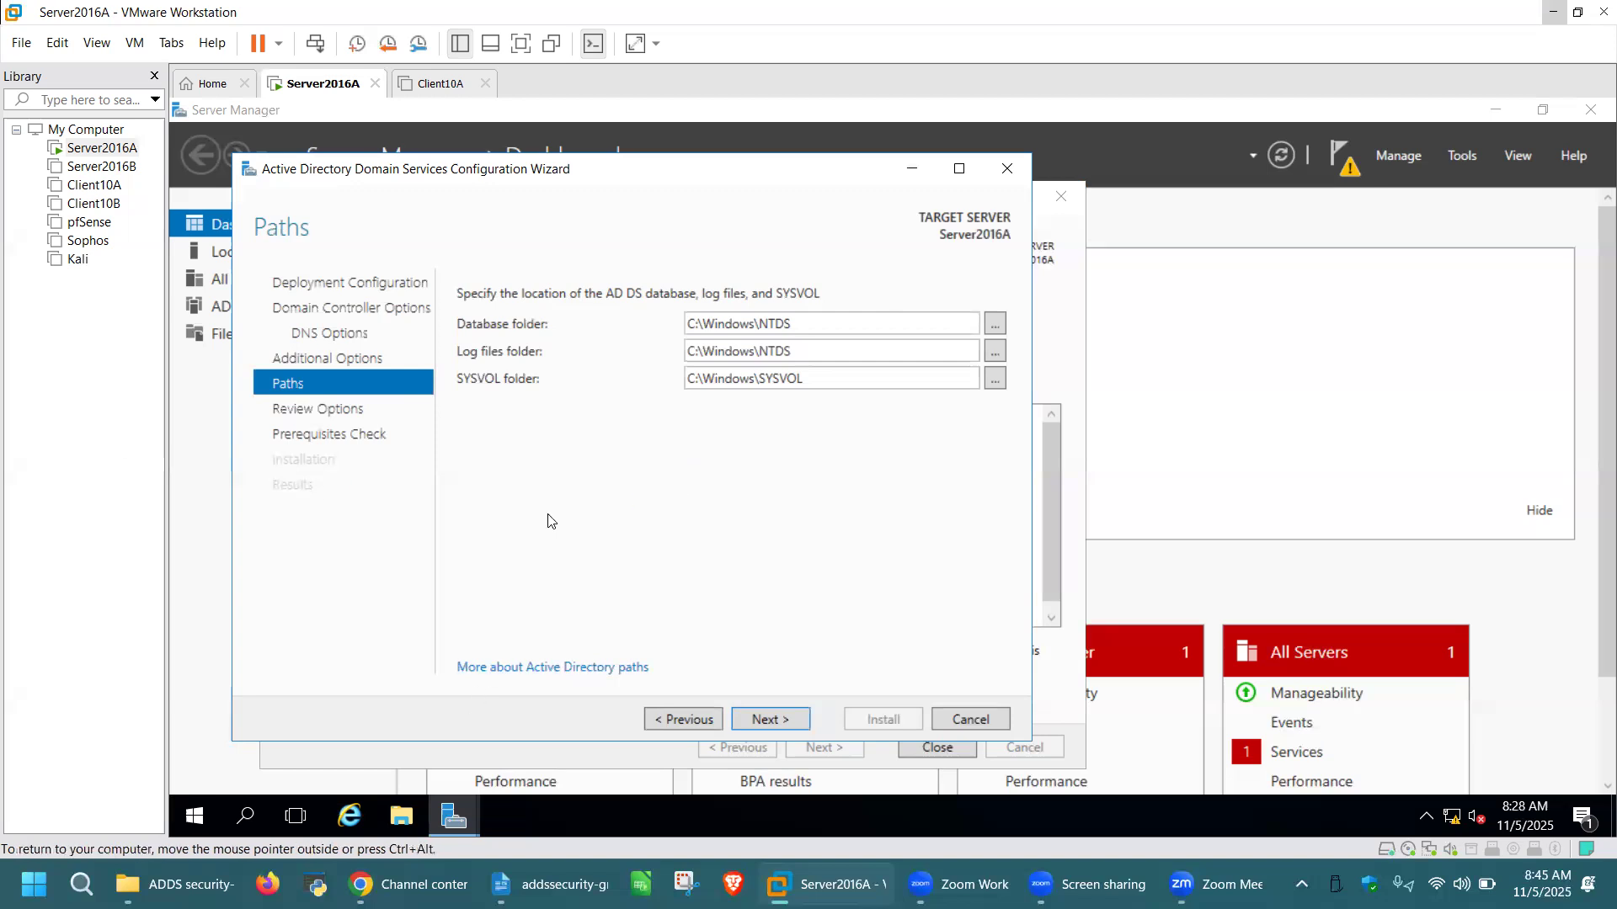
{"action": "key", "text": "super+r"}
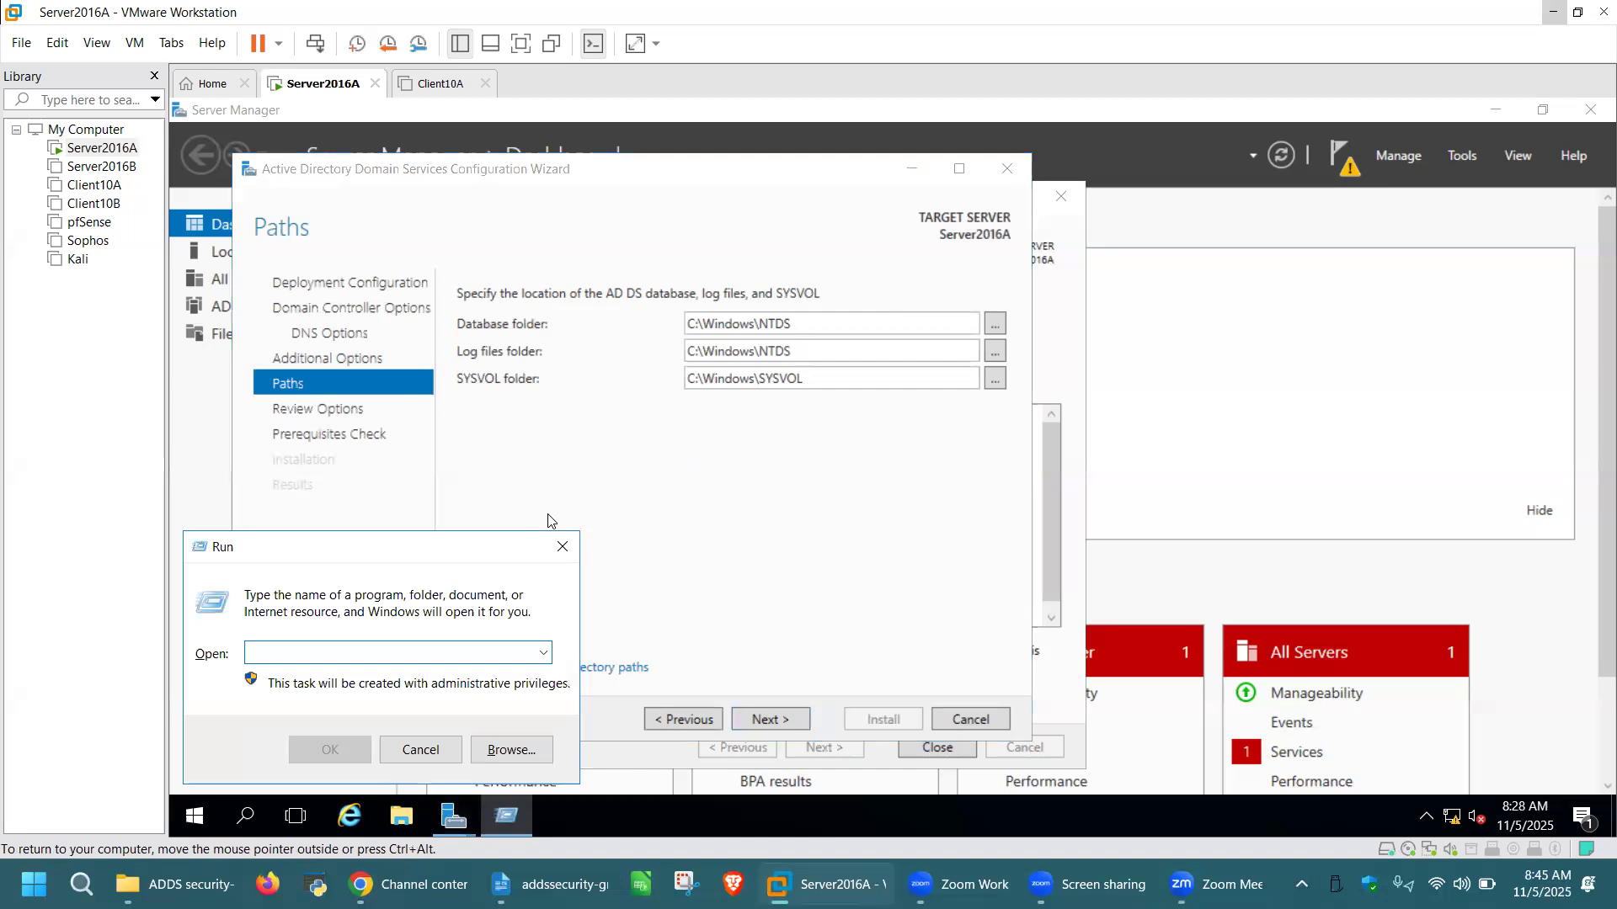
Launch a command prompt and run net share, listing only C$, IPC$ and ADMIN$
{"action": "type", "text": "cmd"}
{"action": "key", "text": "Return"}
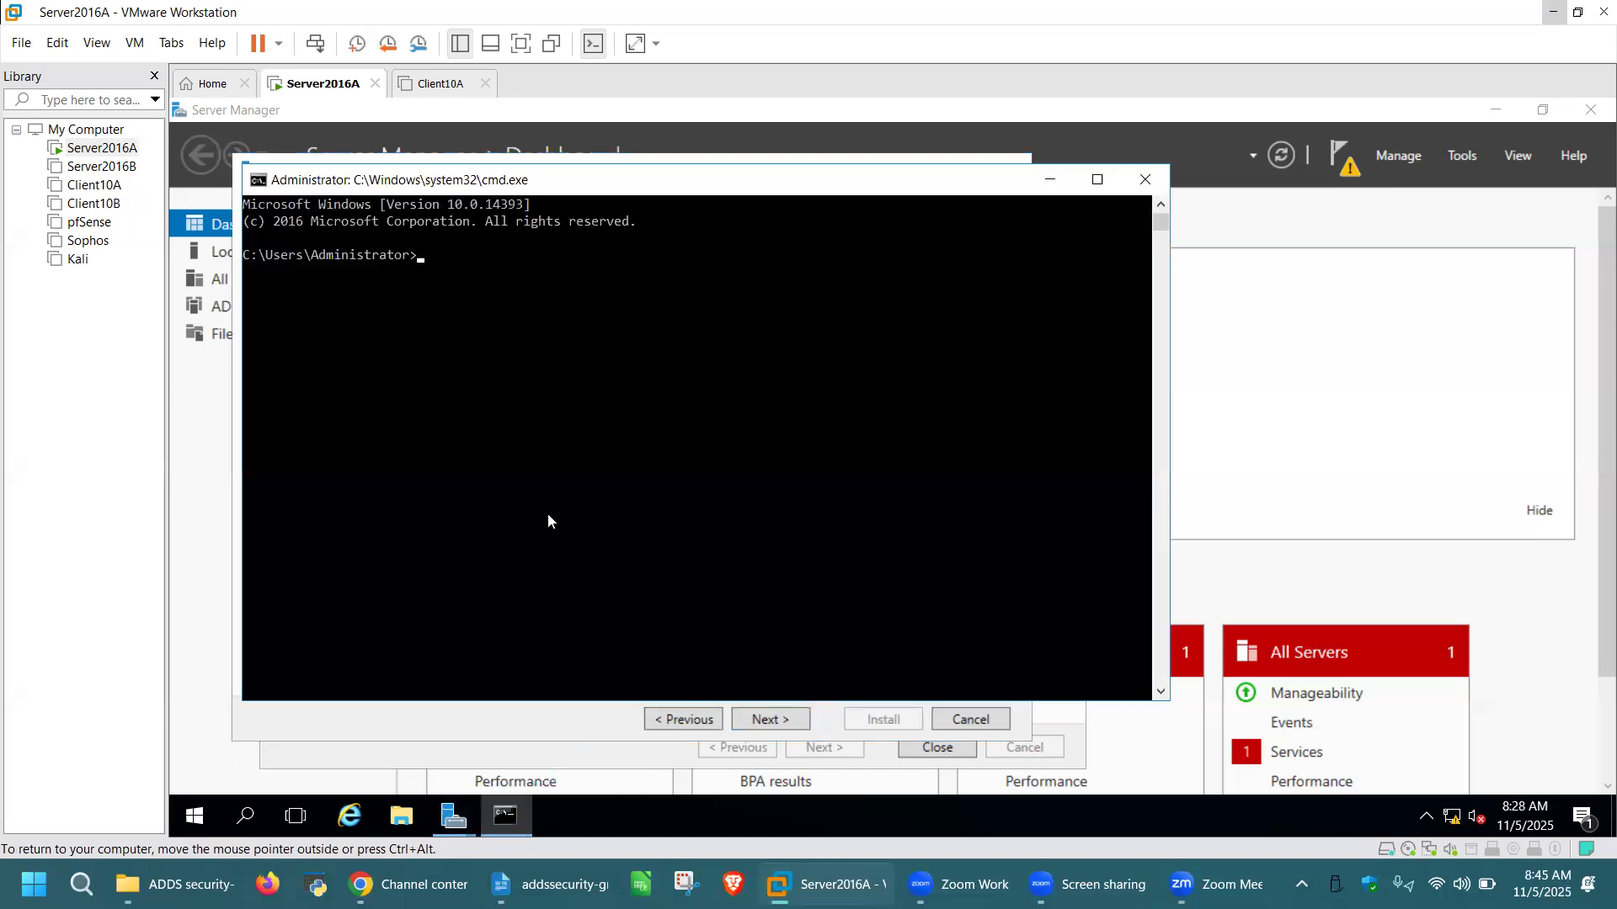
{"action": "key", "text": "ctrl+alt"}
{"action": "left_click", "coordinate": [433, 262]}
{"action": "type", "text": "net share"}
{"action": "key", "text": "Return"}
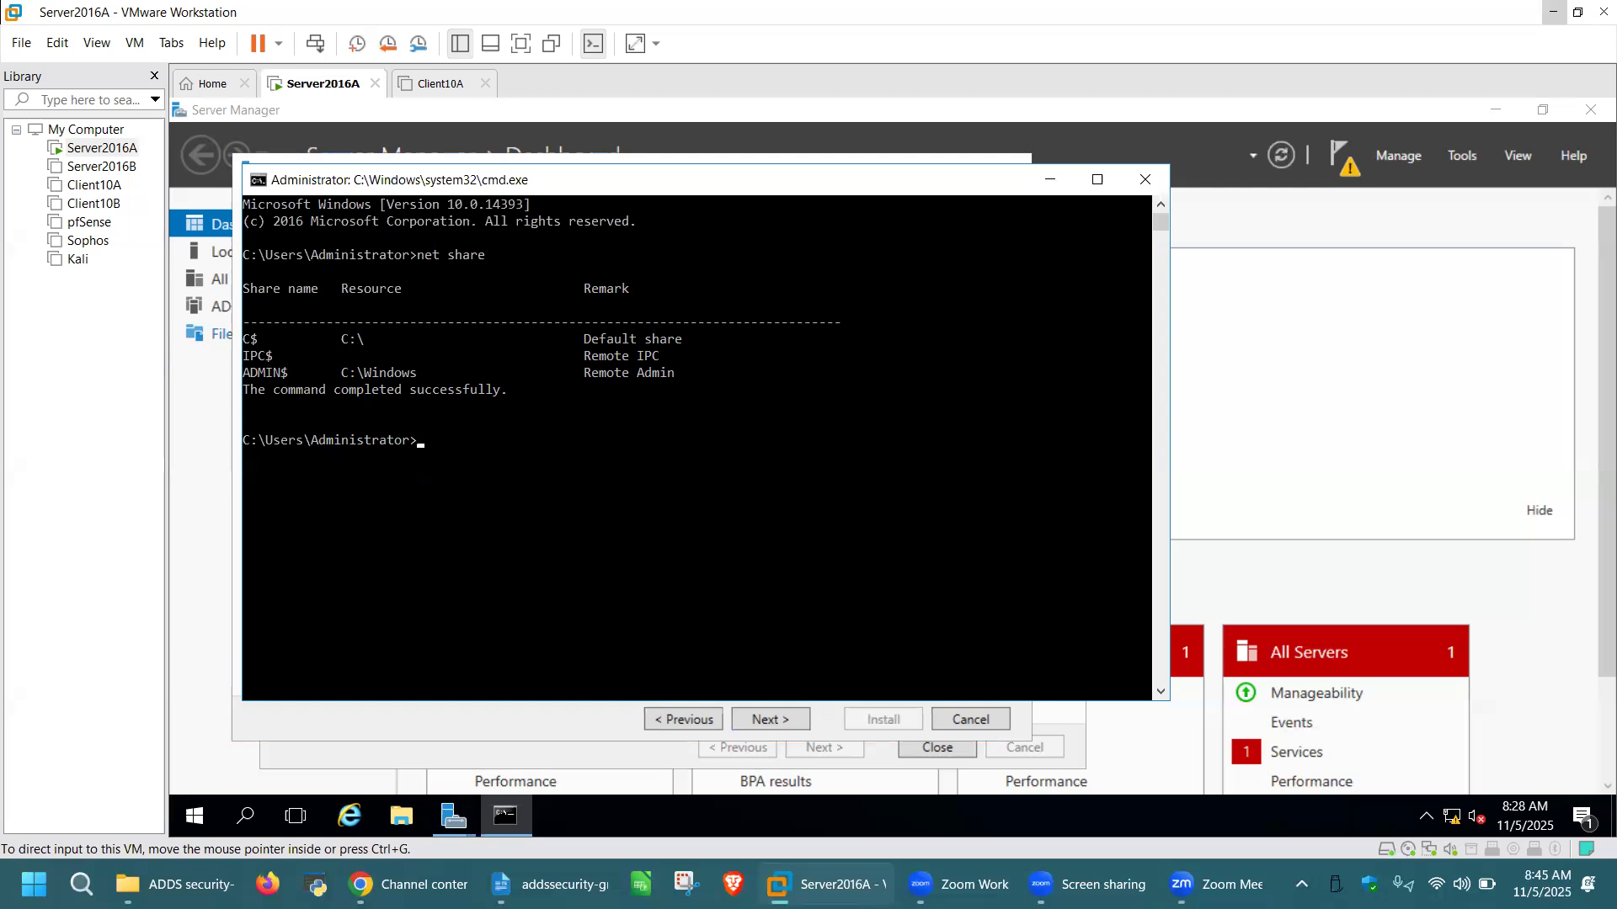
Enter eventvwr at the prompt and clear the accidental text-selection mode
{"action": "left_click", "coordinate": [423, 437]}
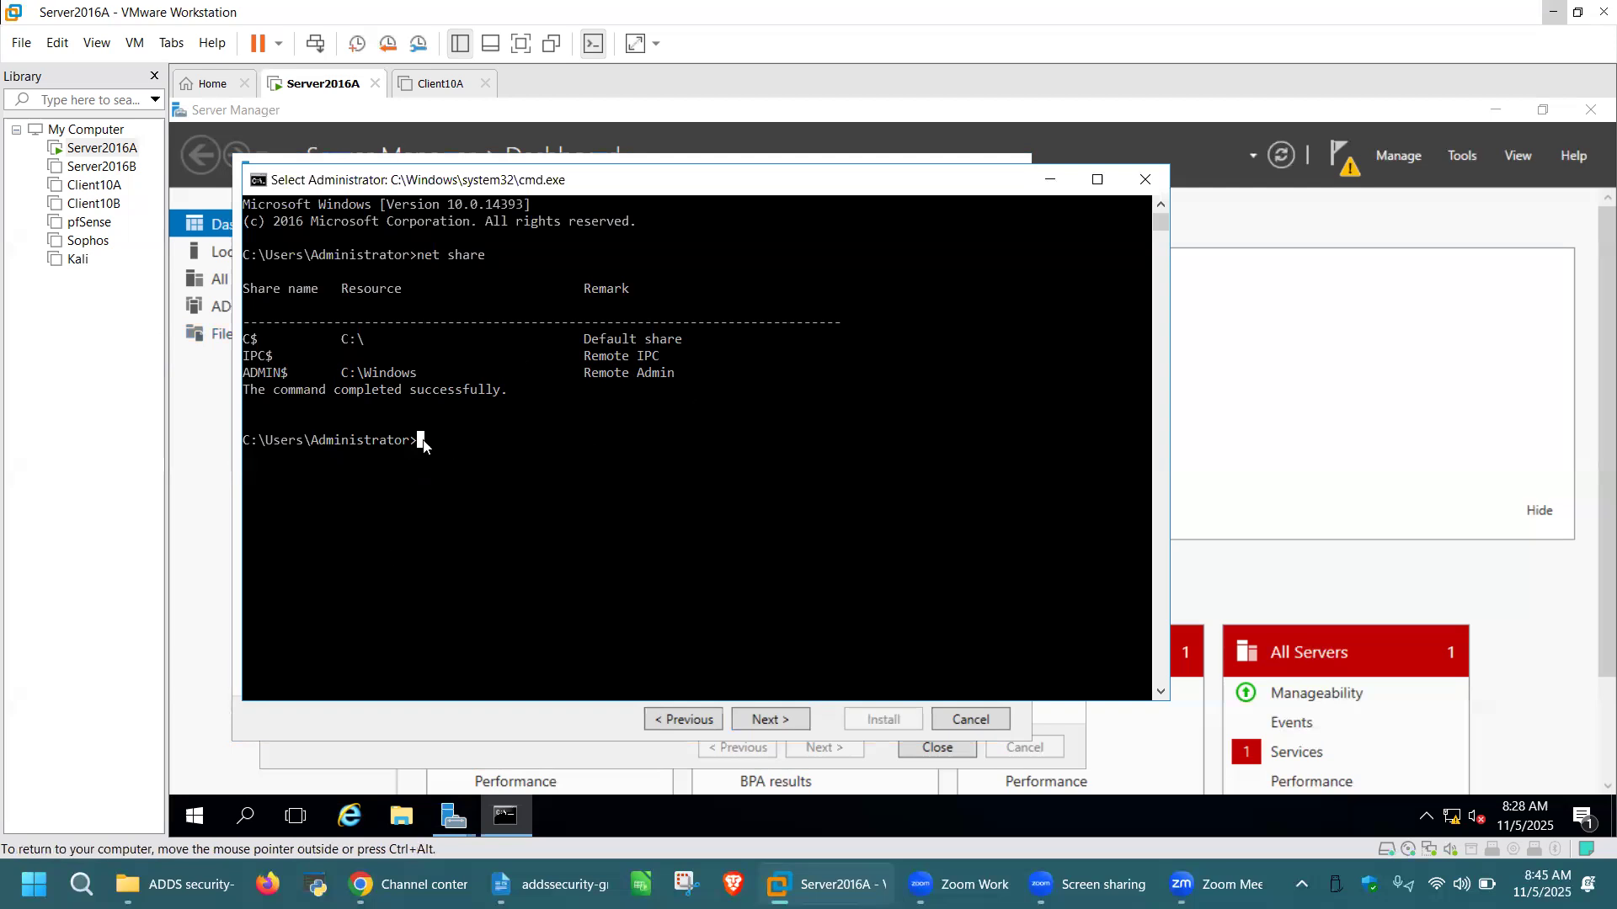
{"action": "type", "text": "eventvwr"}
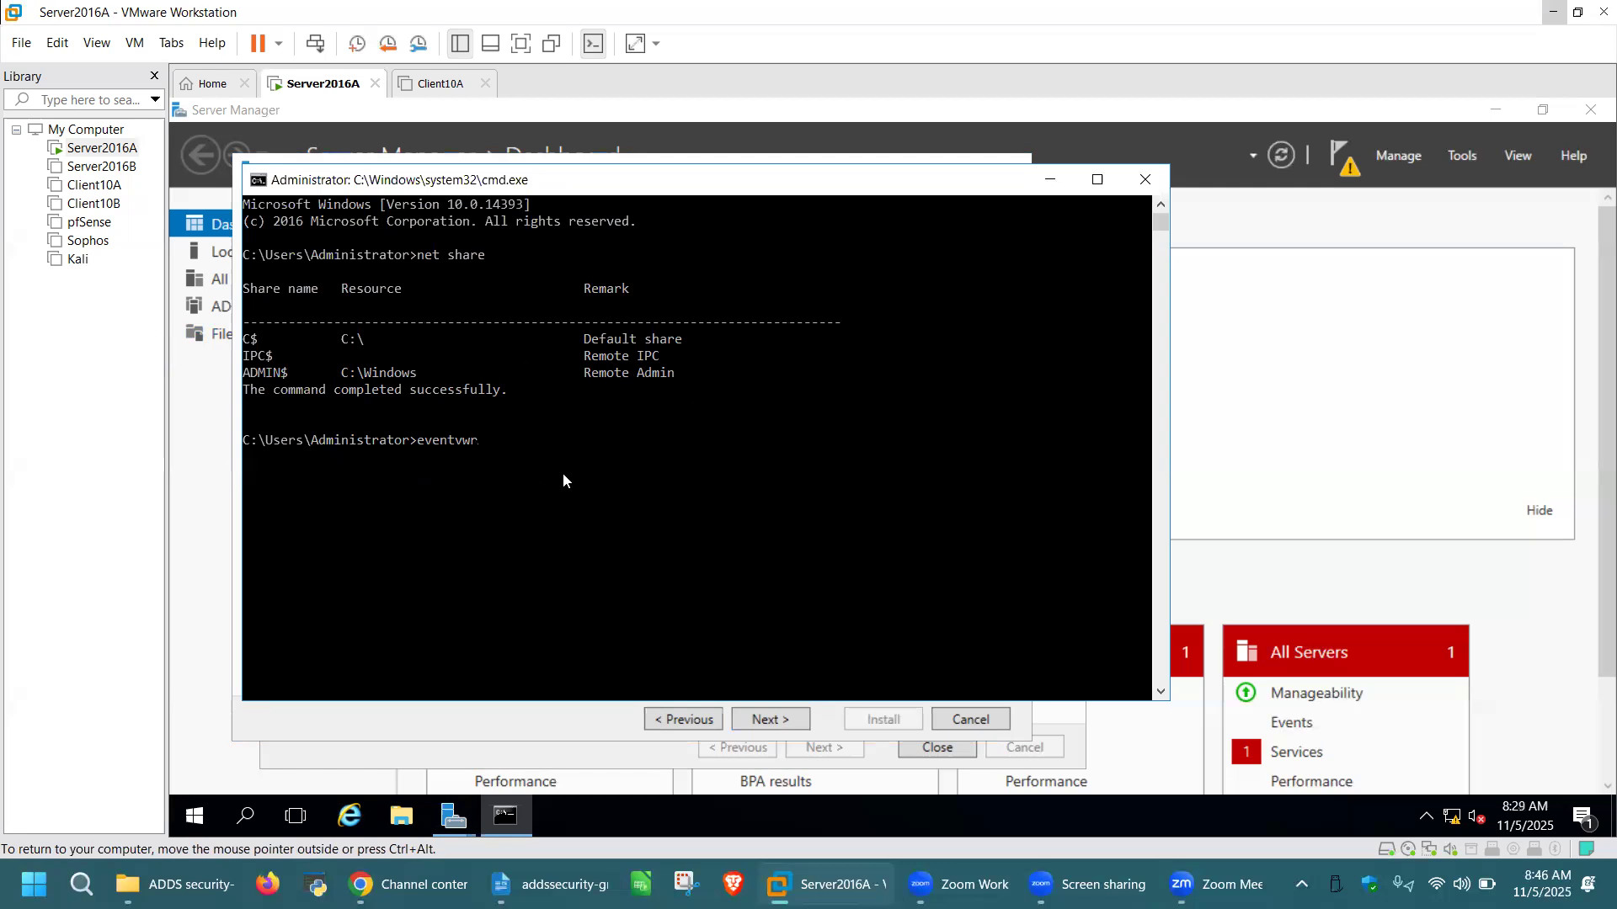
{"action": "key", "text": "ctrl+alt"}
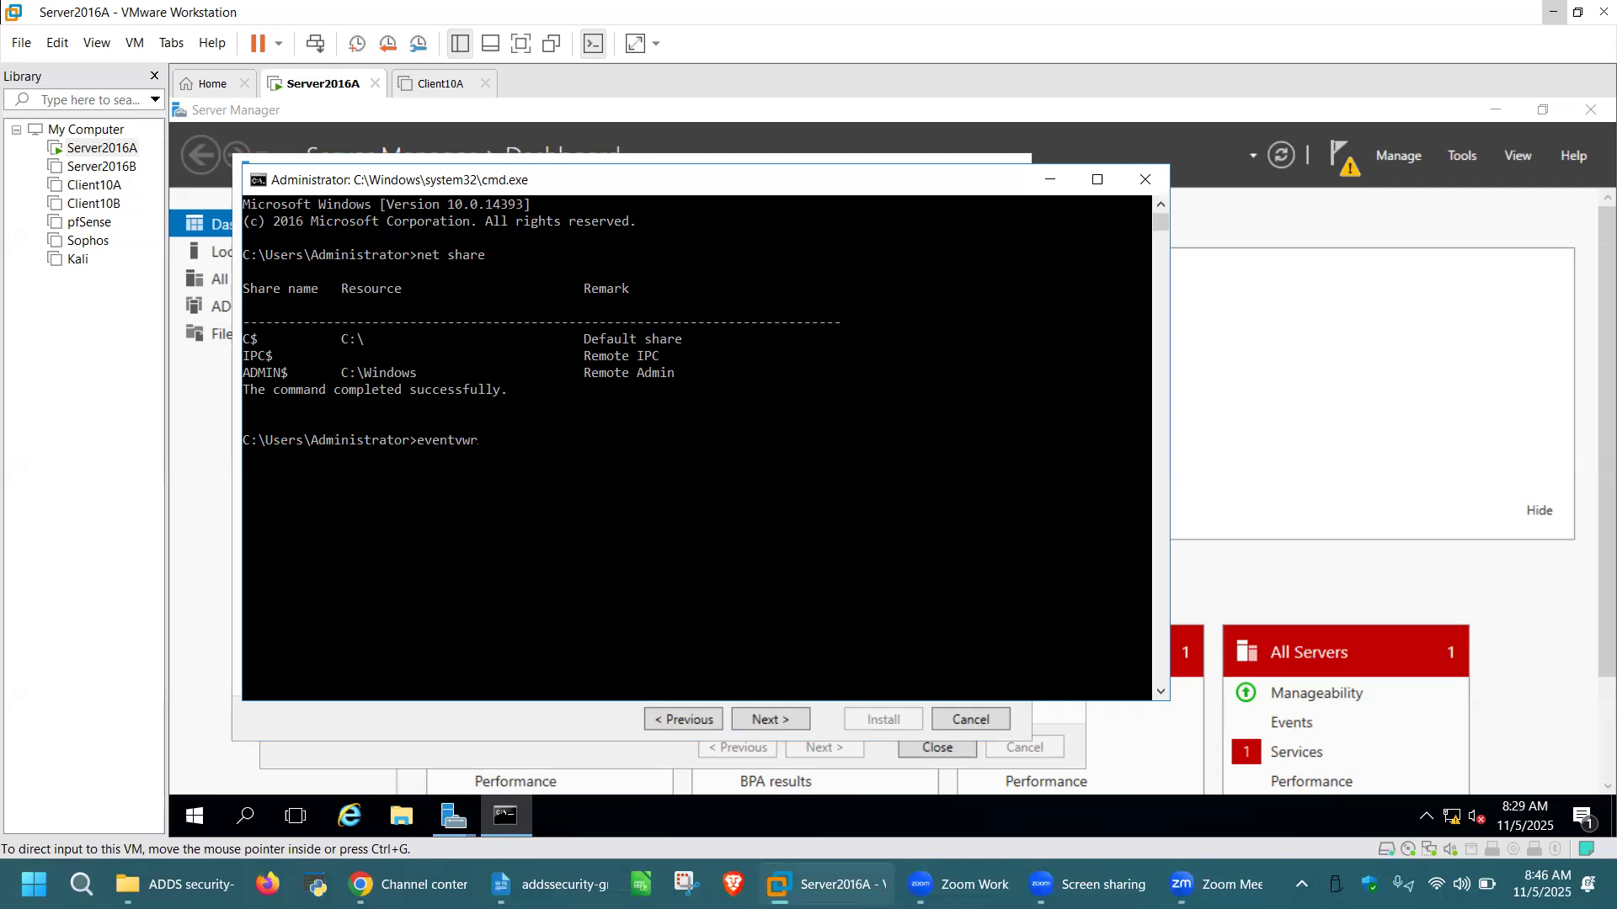
{"action": "left_click", "coordinate": [480, 439]}
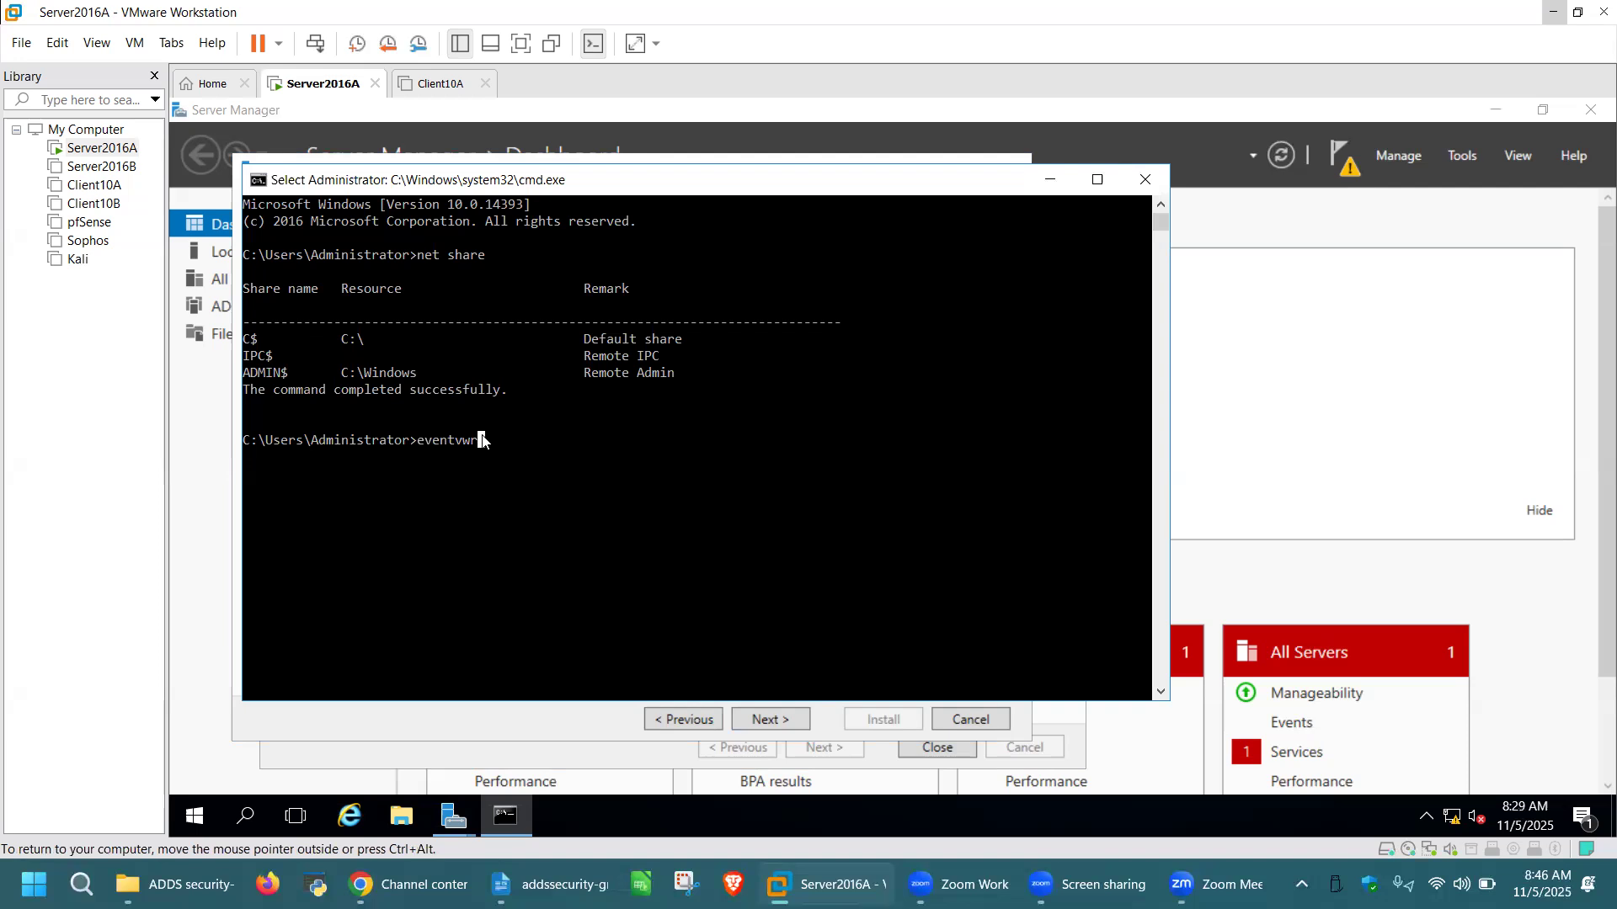
{"action": "key", "text": "Return"}
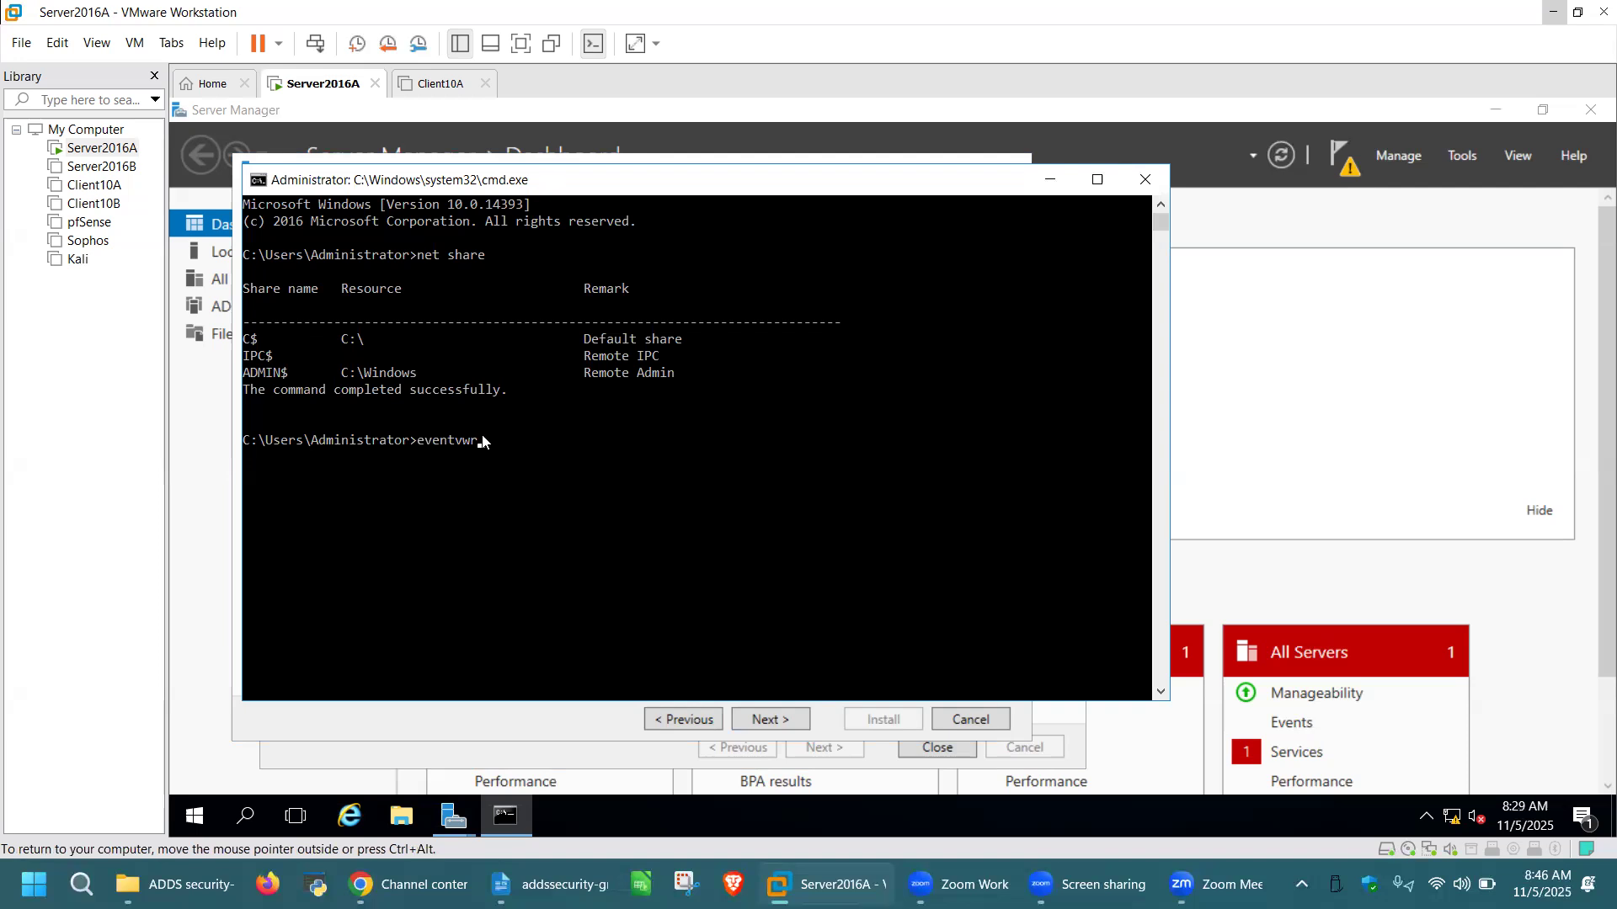
{"action": "left_click", "coordinate": [487, 441]}
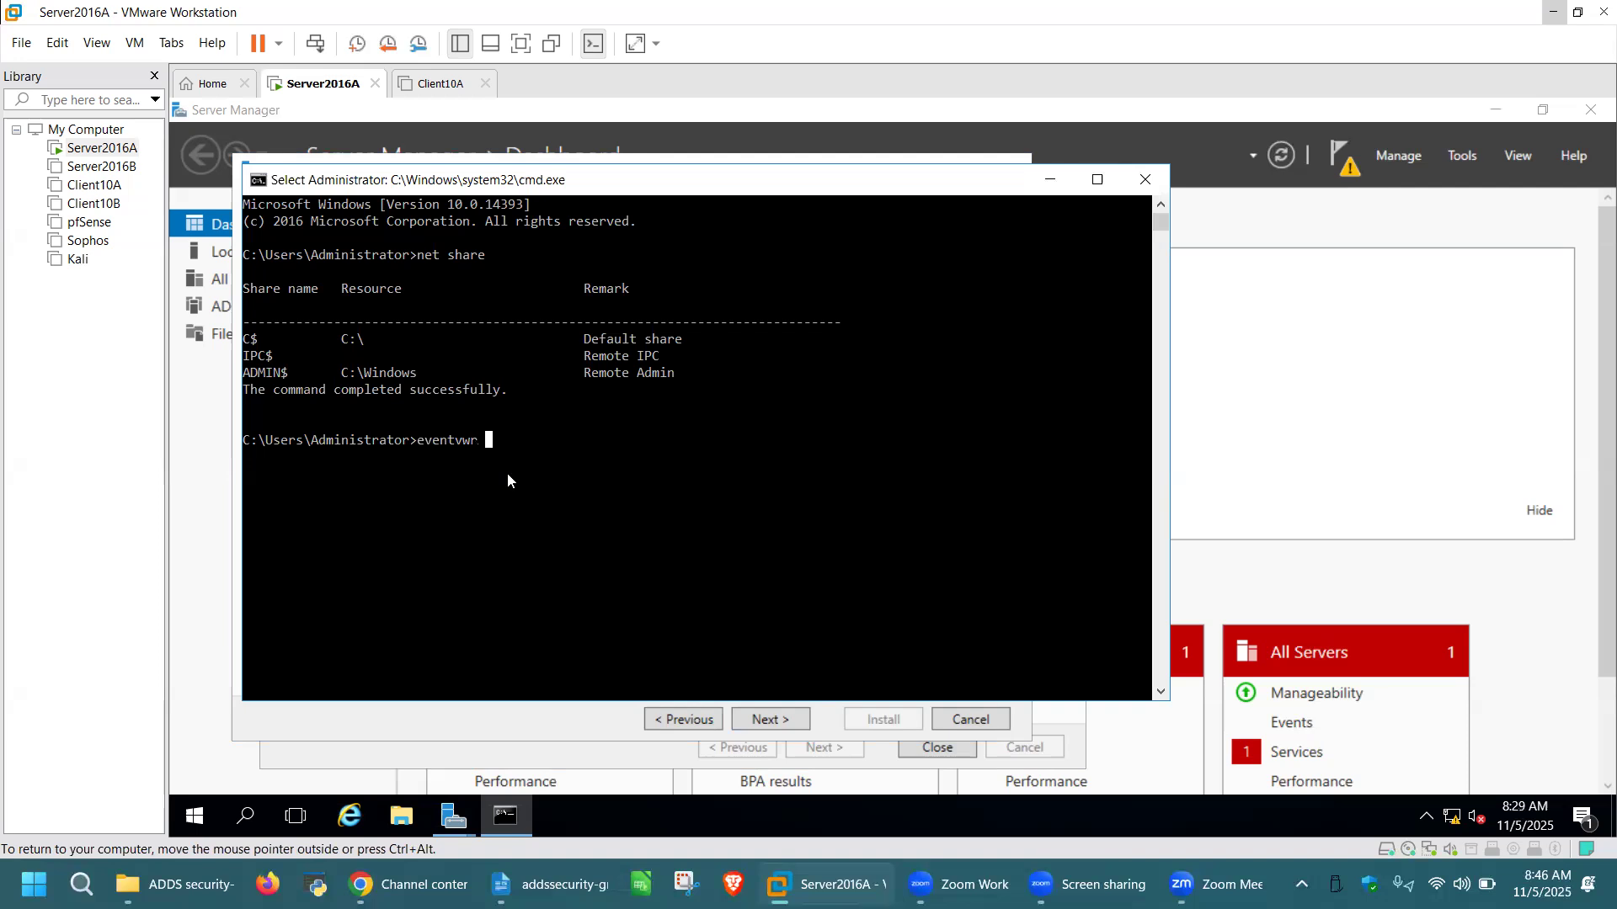
{"action": "key", "text": "Escape"}
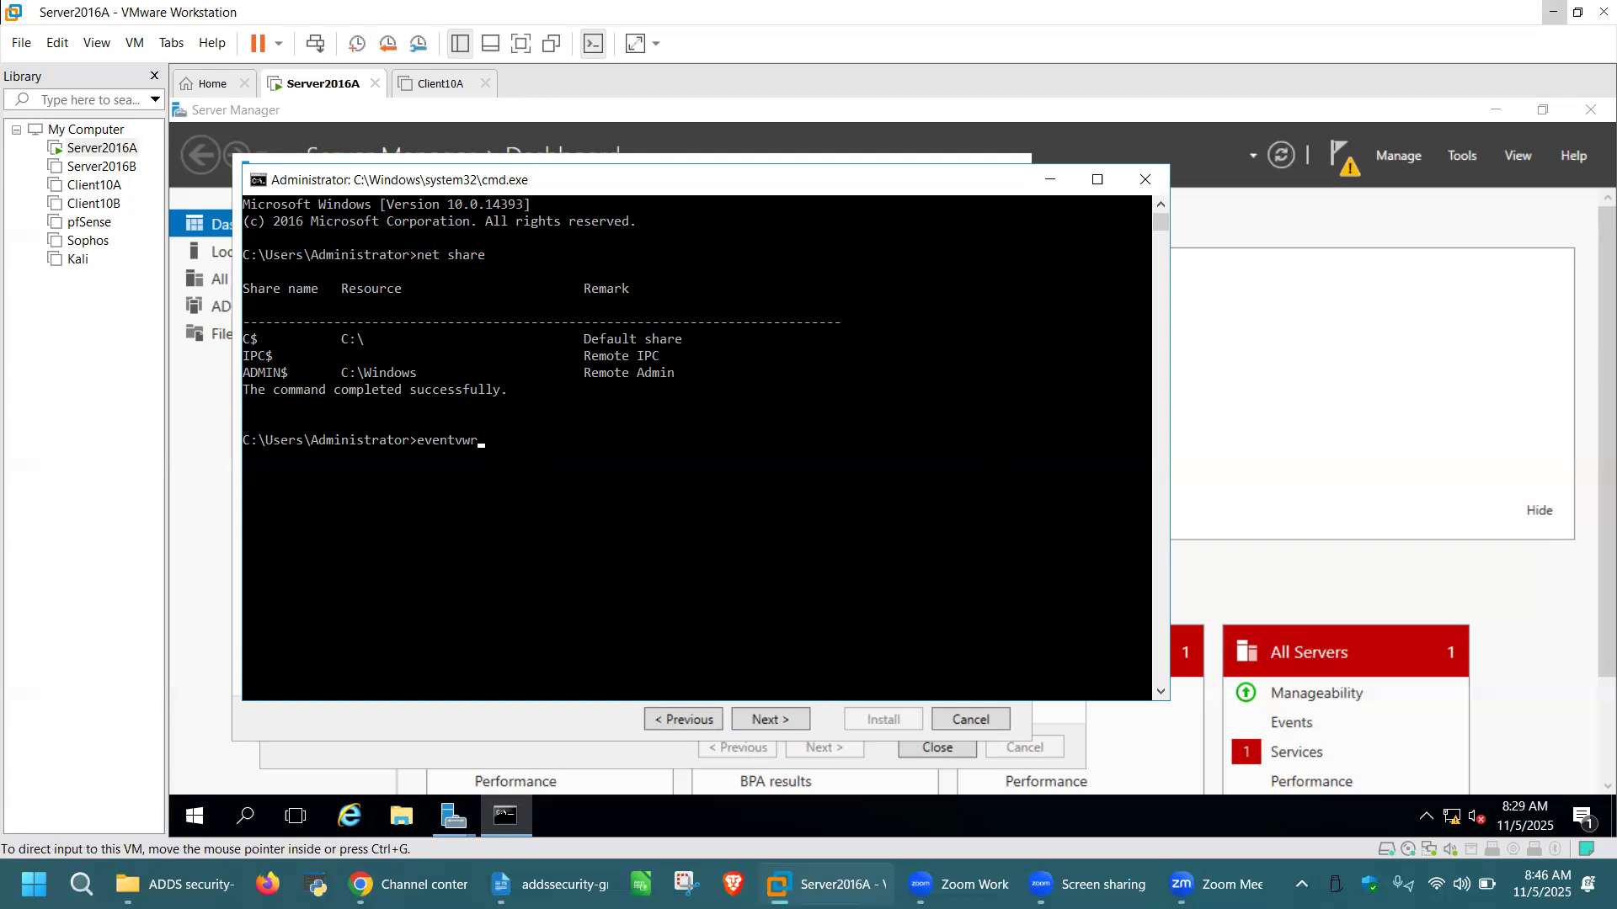
Open Event Viewer maximized, confirm the Directory Service log has 0 events, then close it
{"action": "key", "text": "Return"}
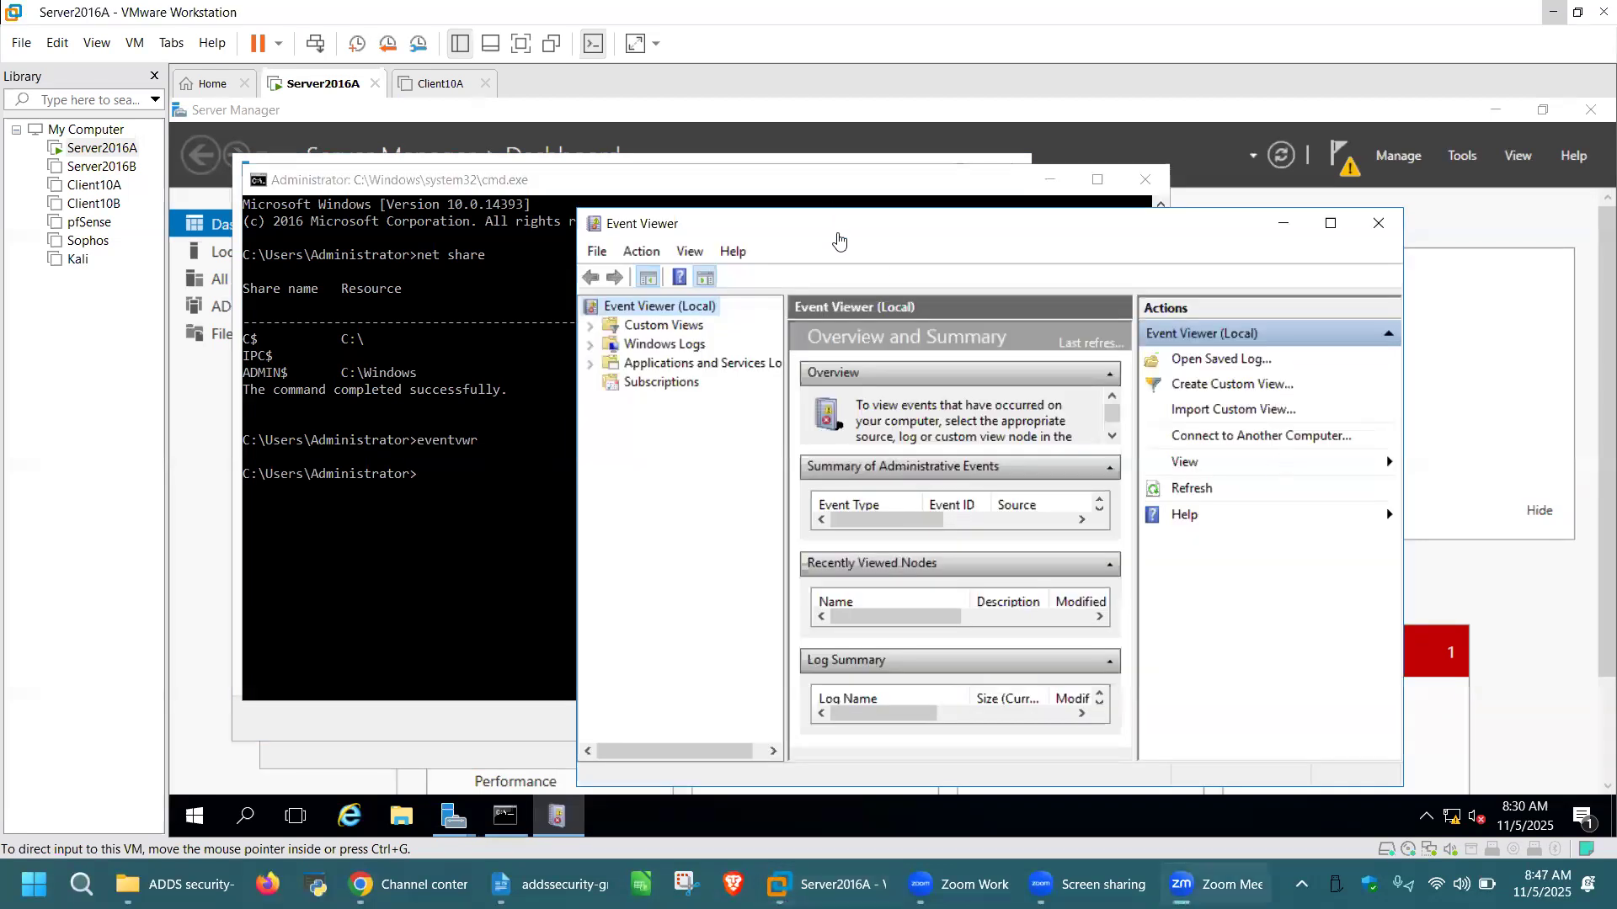
{"action": "left_click_drag", "start_coordinate": [840, 241], "coordinate": [747, 223]}
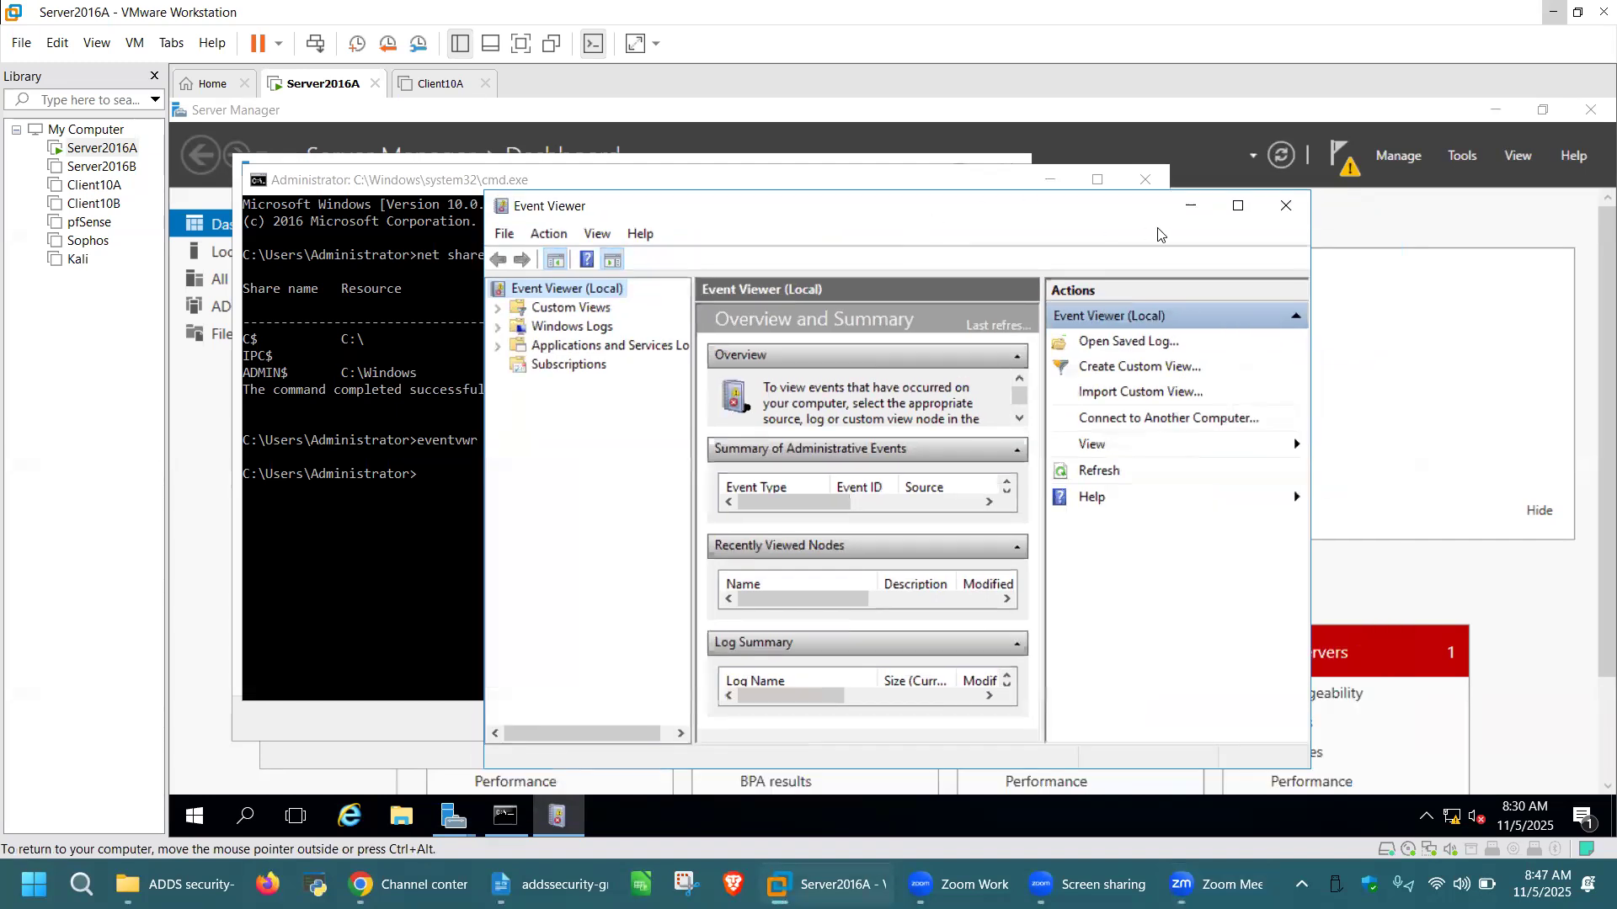
{"action": "left_click", "coordinate": [1238, 206]}
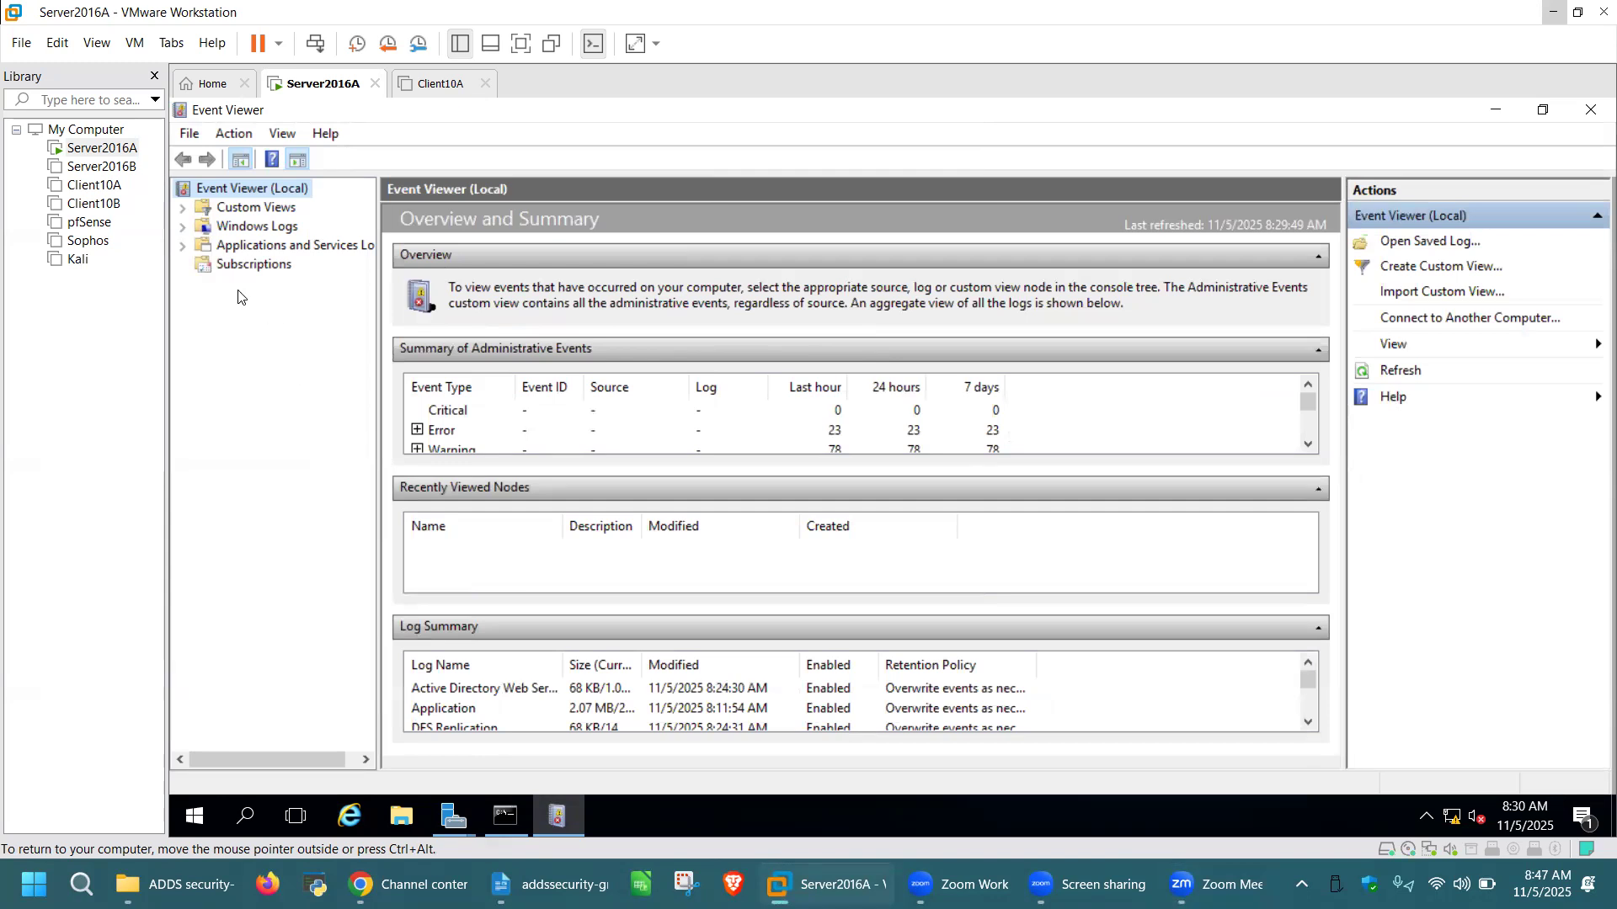
{"action": "left_click", "coordinate": [182, 248]}
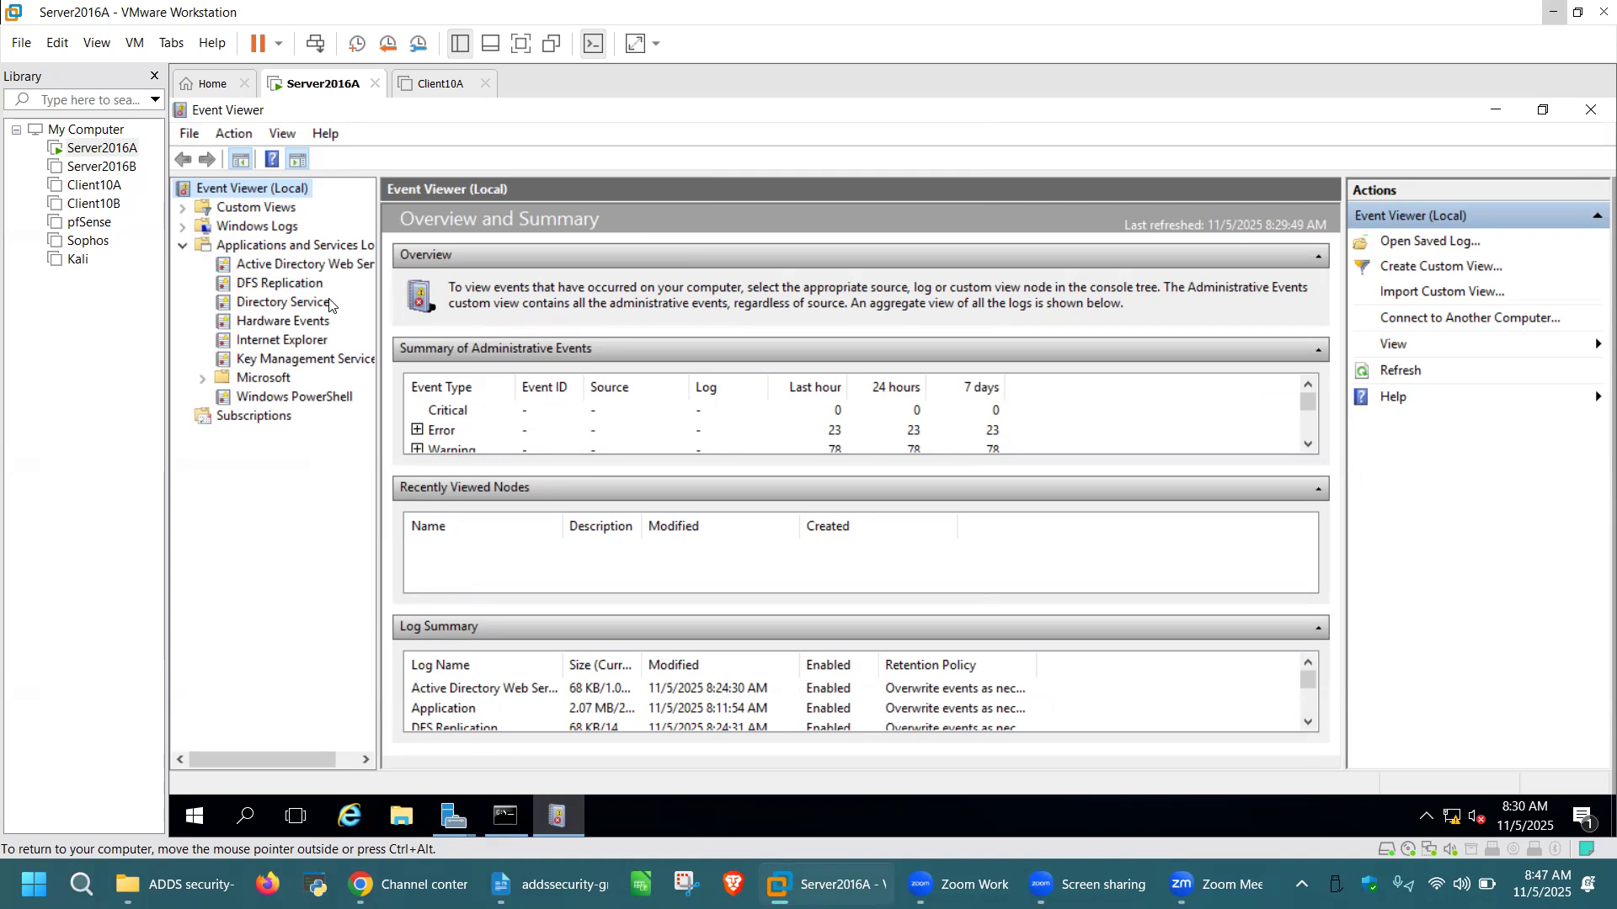
{"action": "left_click", "coordinate": [276, 307]}
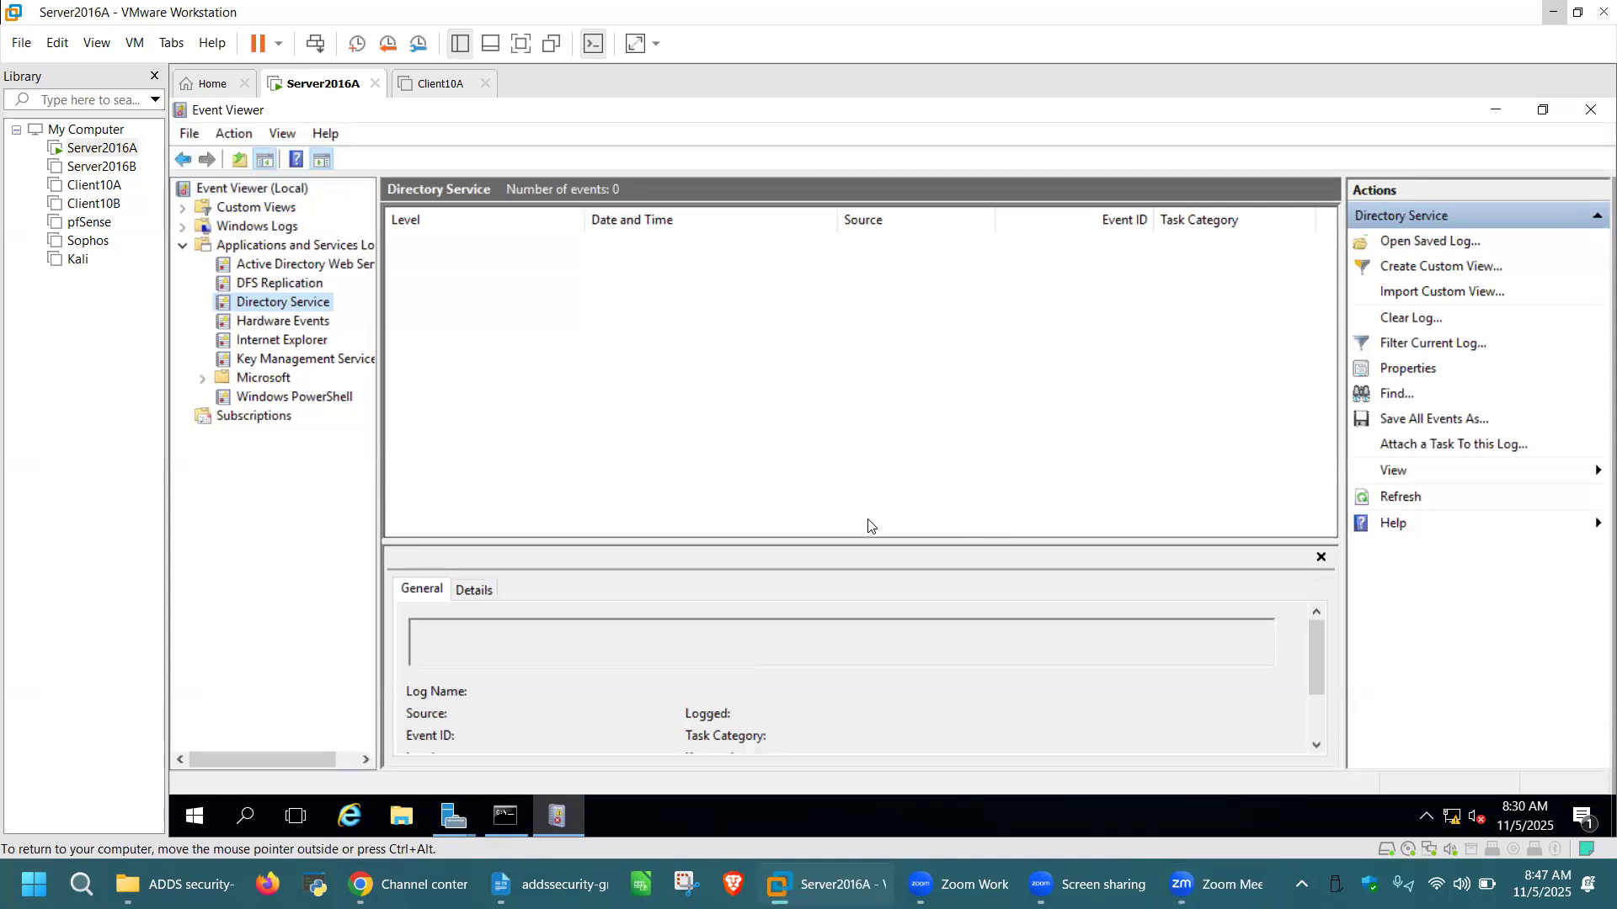
{"action": "key", "text": "ctrl+alt"}
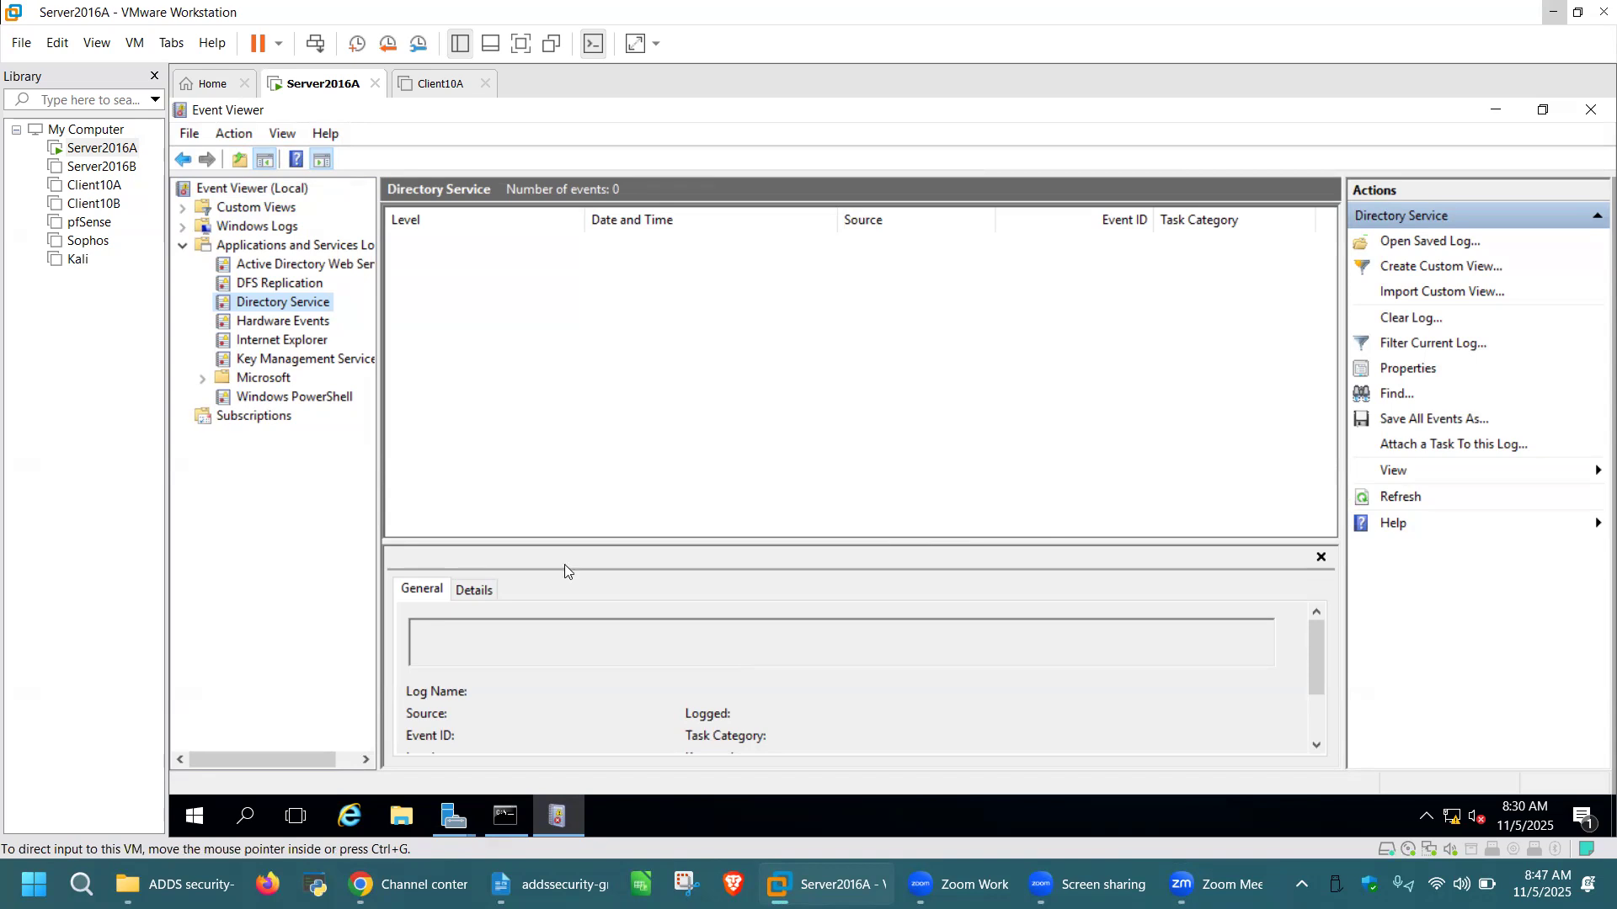
{"action": "left_click", "coordinate": [1591, 110]}
Close the command prompt with the exit command
{"action": "left_click", "coordinate": [422, 476]}
{"action": "type", "text": "exit"}
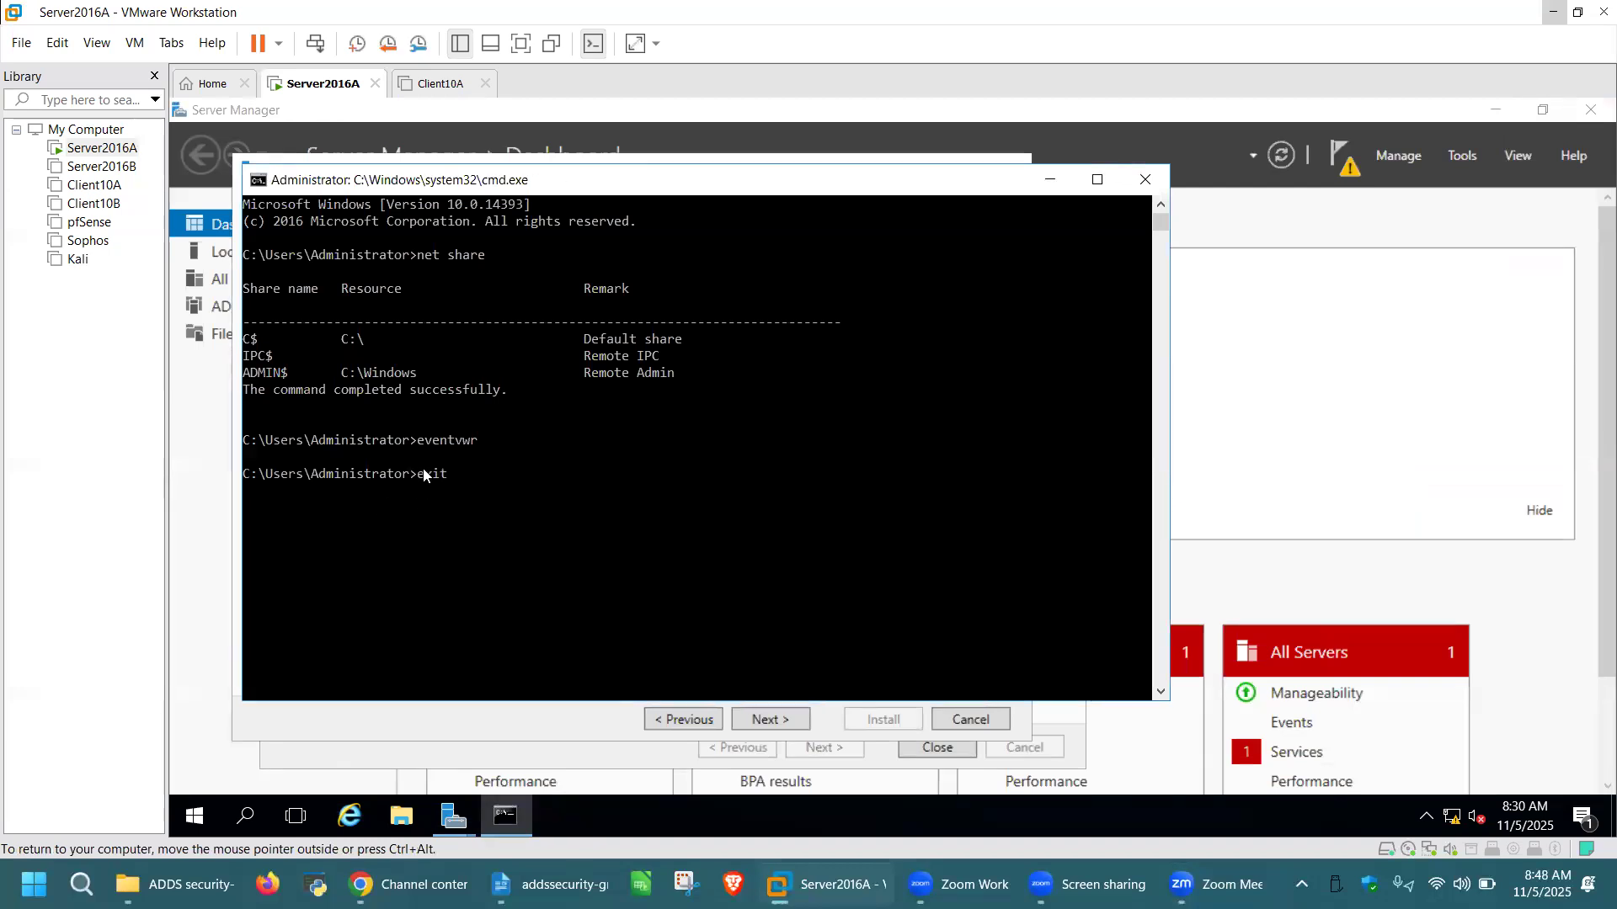
{"action": "key", "text": "Return"}
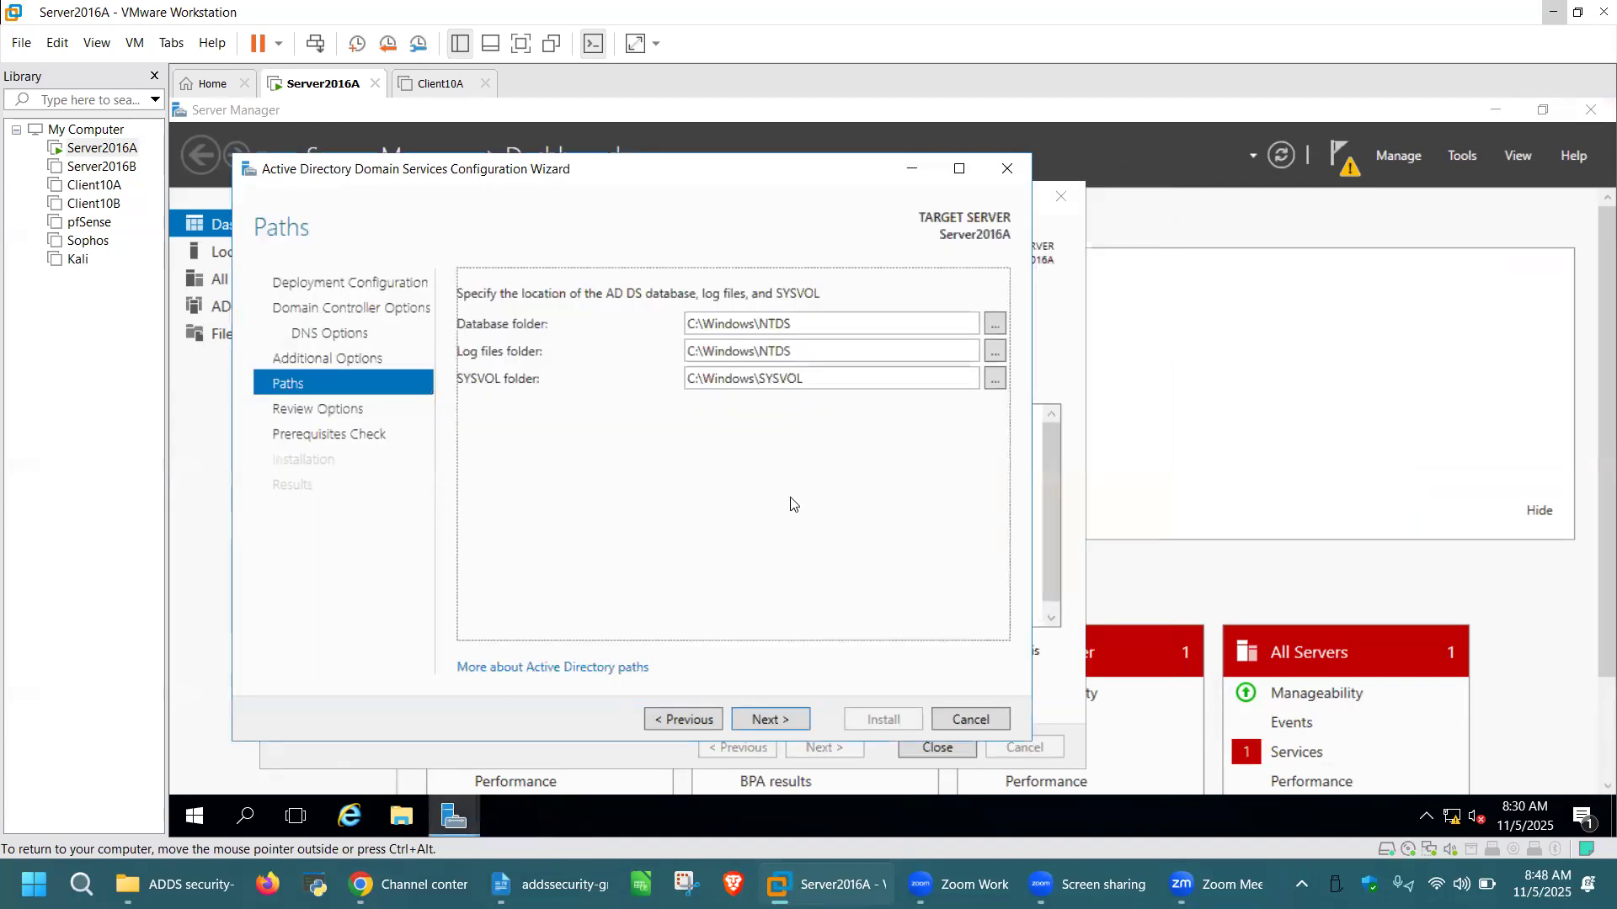
Advance past Paths and the prerequisites check, then install AD DS to promote the server
{"action": "left_click", "coordinate": [781, 721]}
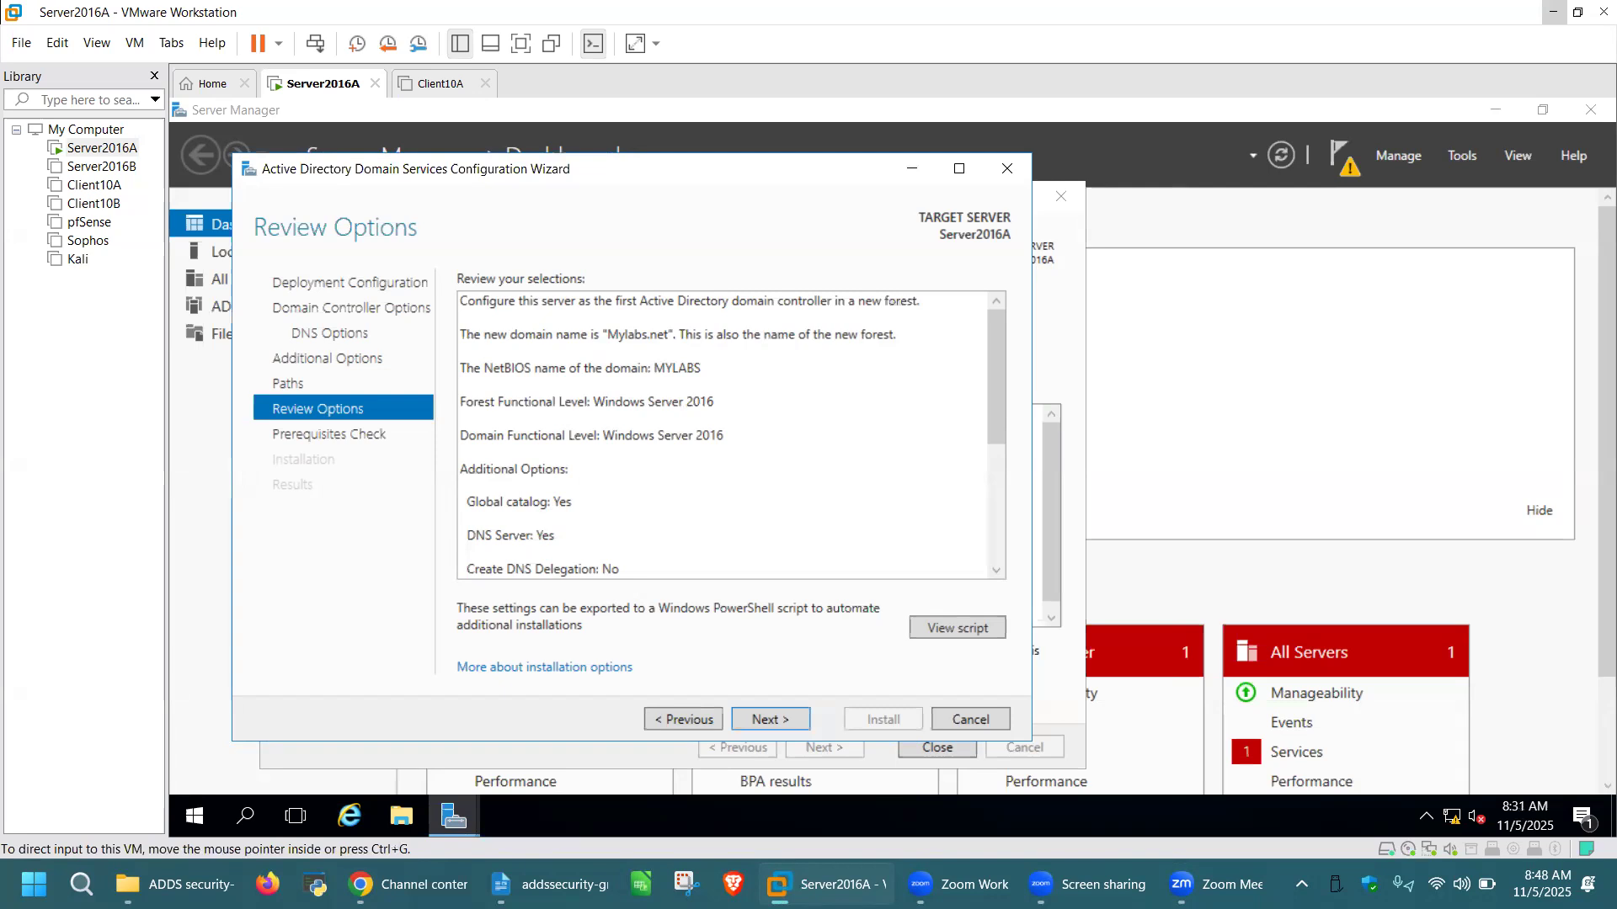
{"action": "left_click", "coordinate": [776, 717]}
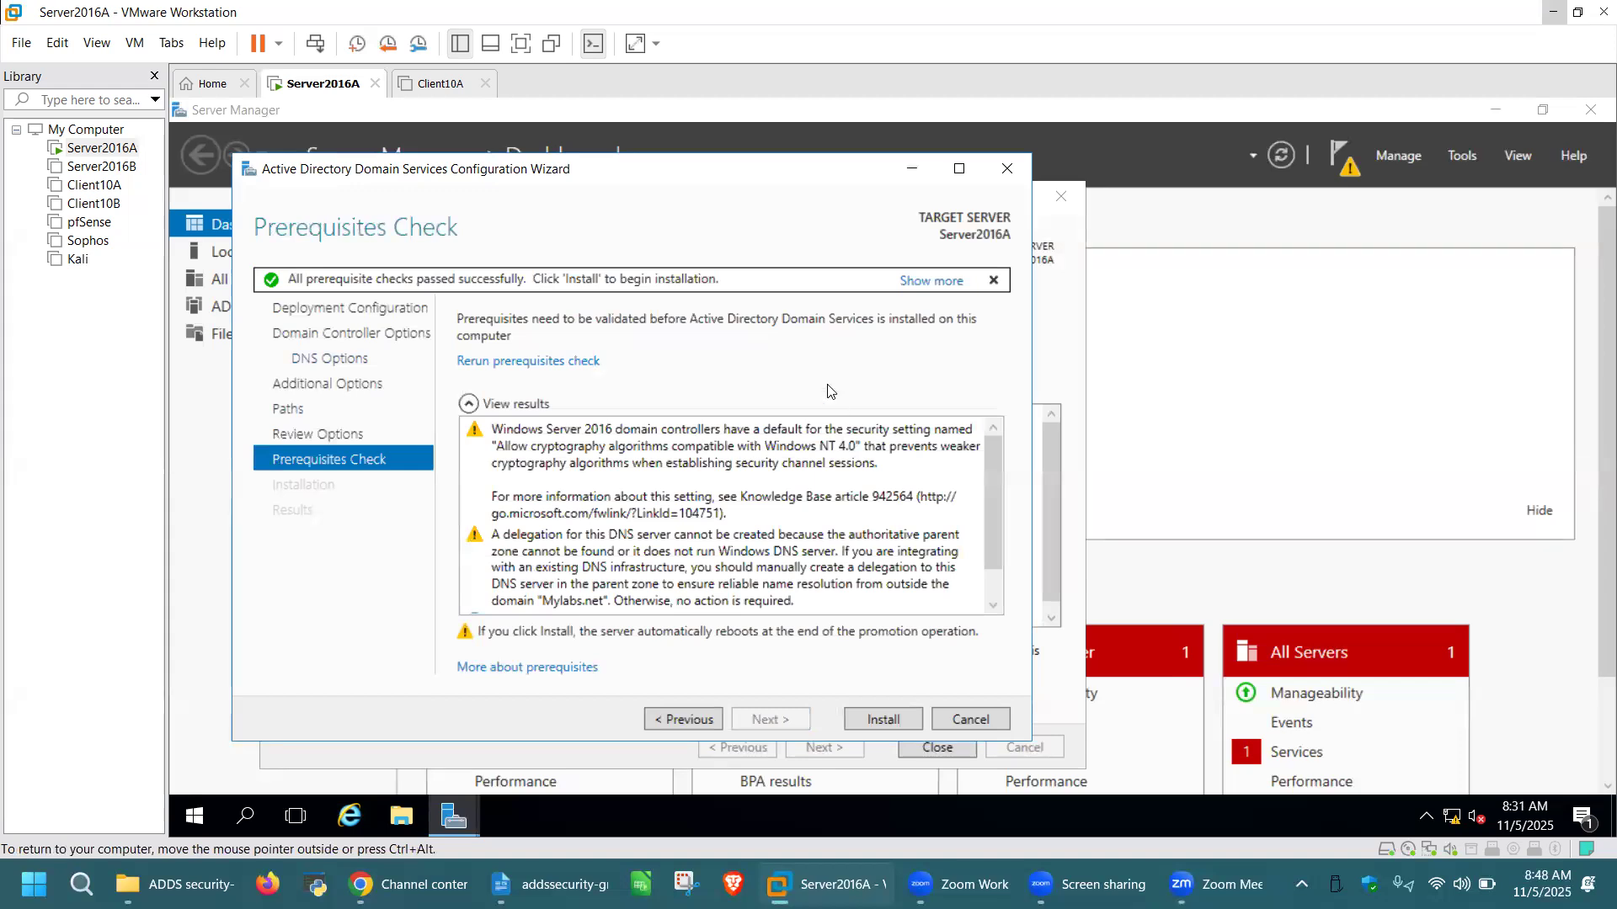
{"action": "left_click", "coordinate": [883, 719]}
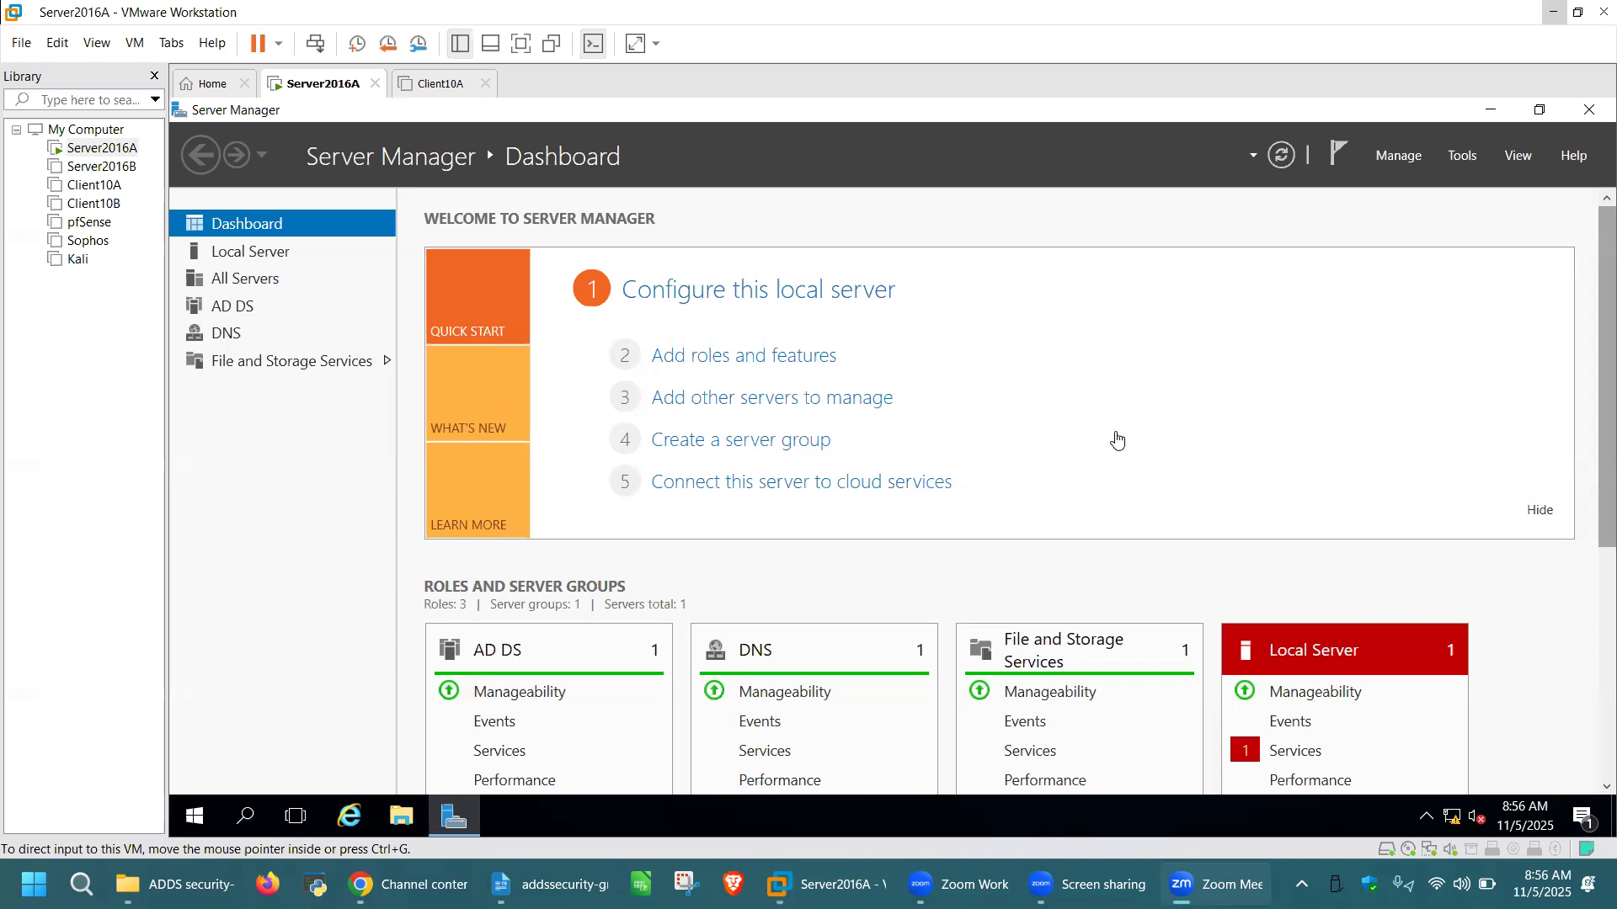
{"action": "left_click", "coordinate": [1117, 431]}
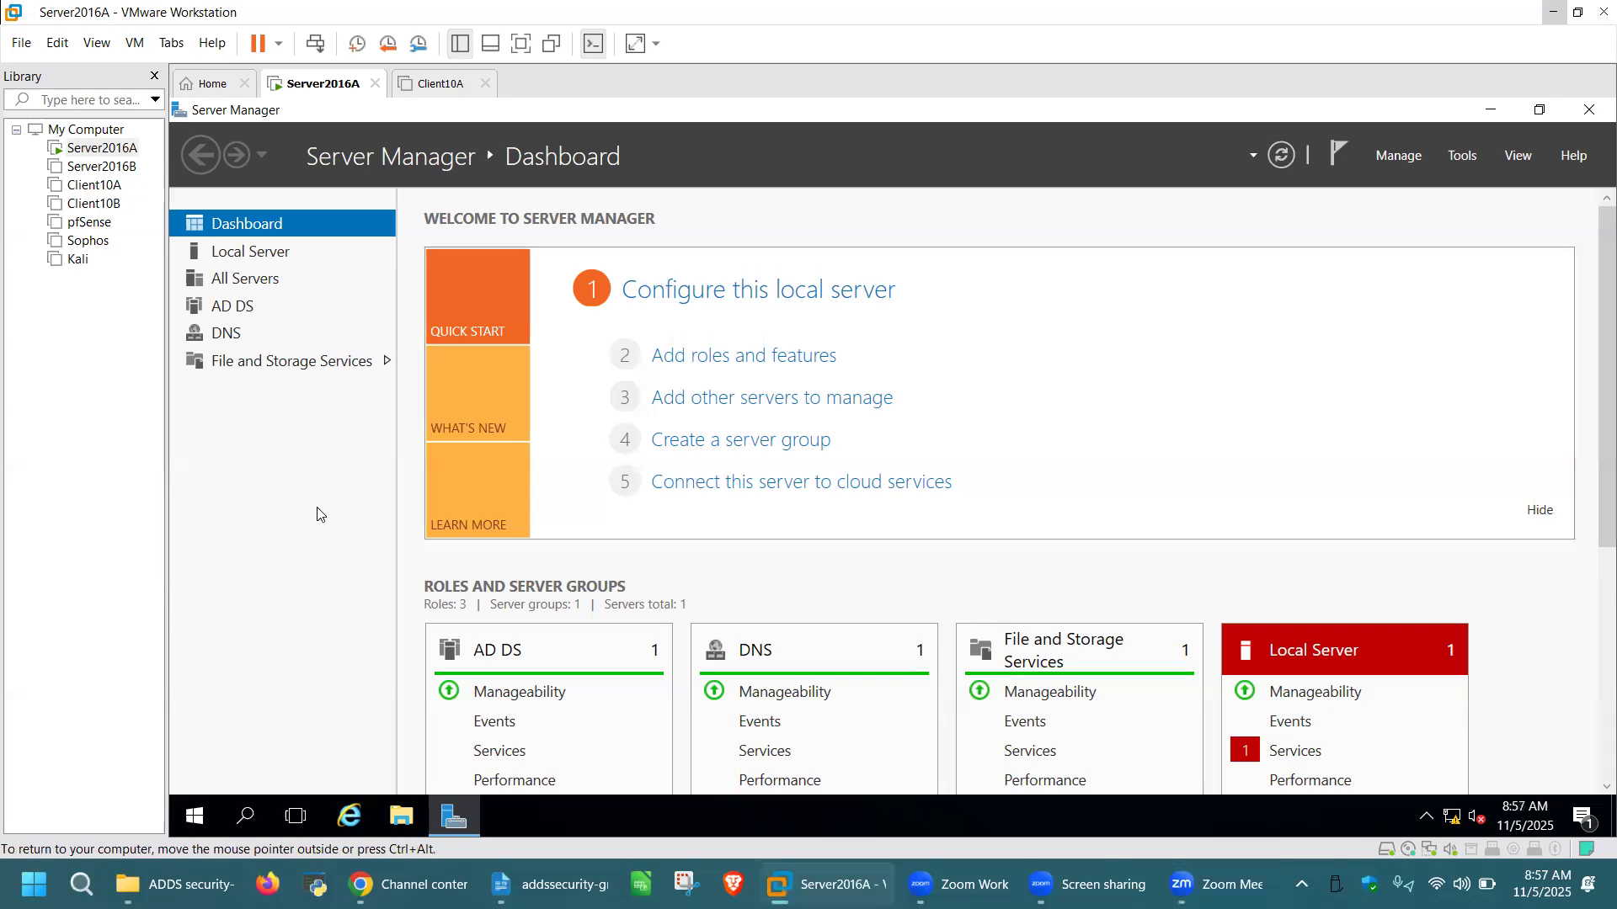
{"action": "key", "text": "super+r"}
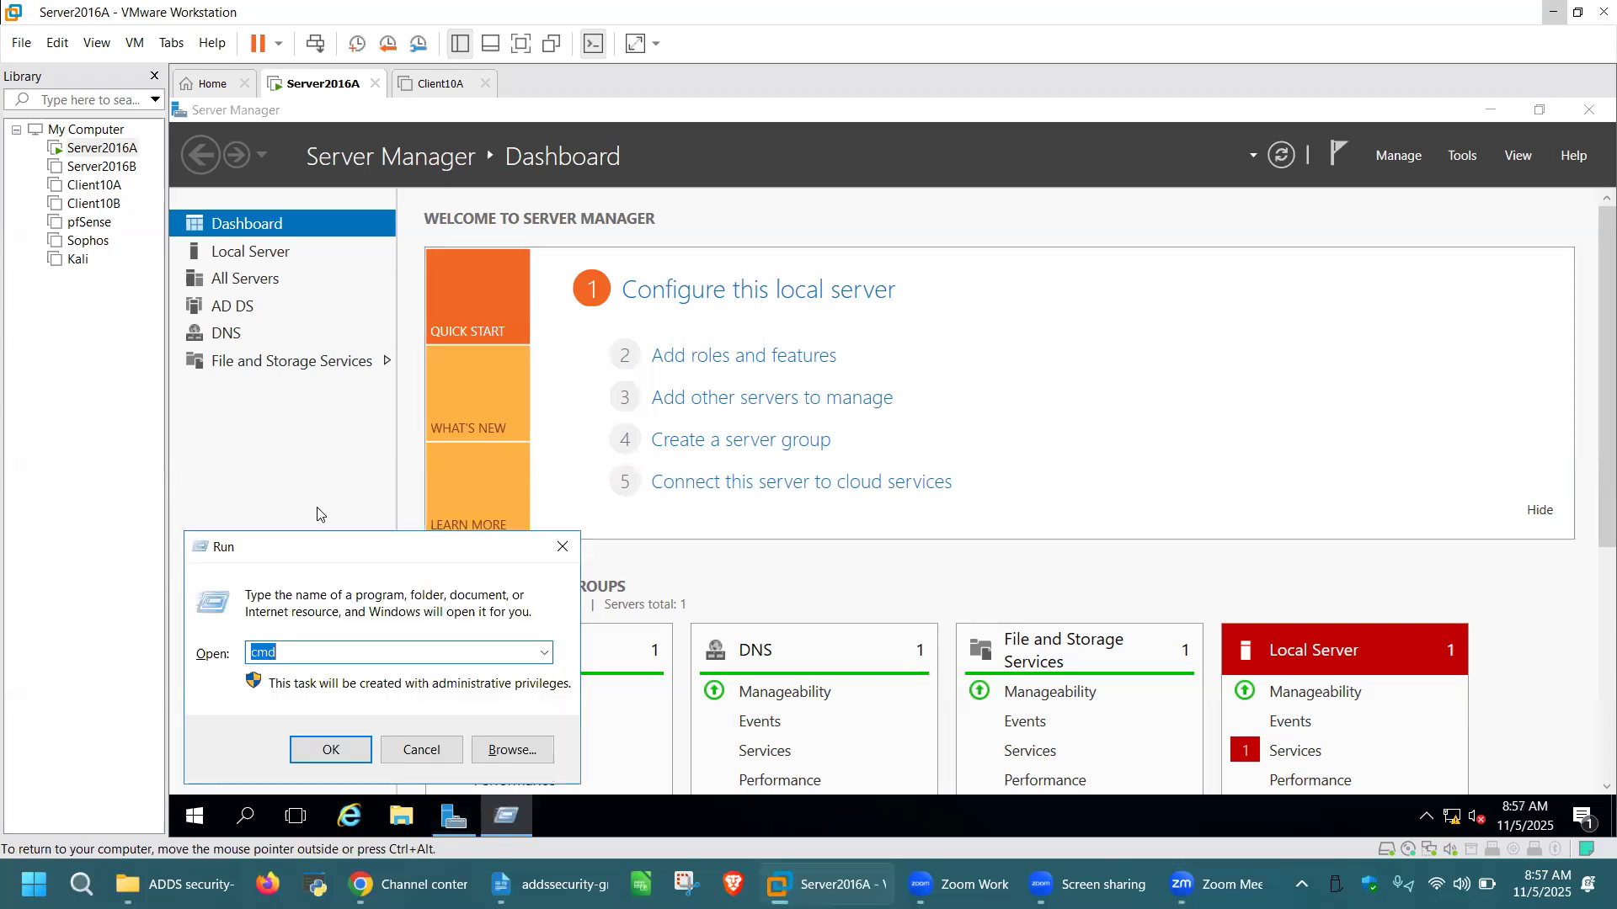
In an administrator command prompt, run net share to see NETLOGON and SYSVOL, then launch eventvwr
{"action": "key", "text": "Return"}
{"action": "type", "text": "net share"}
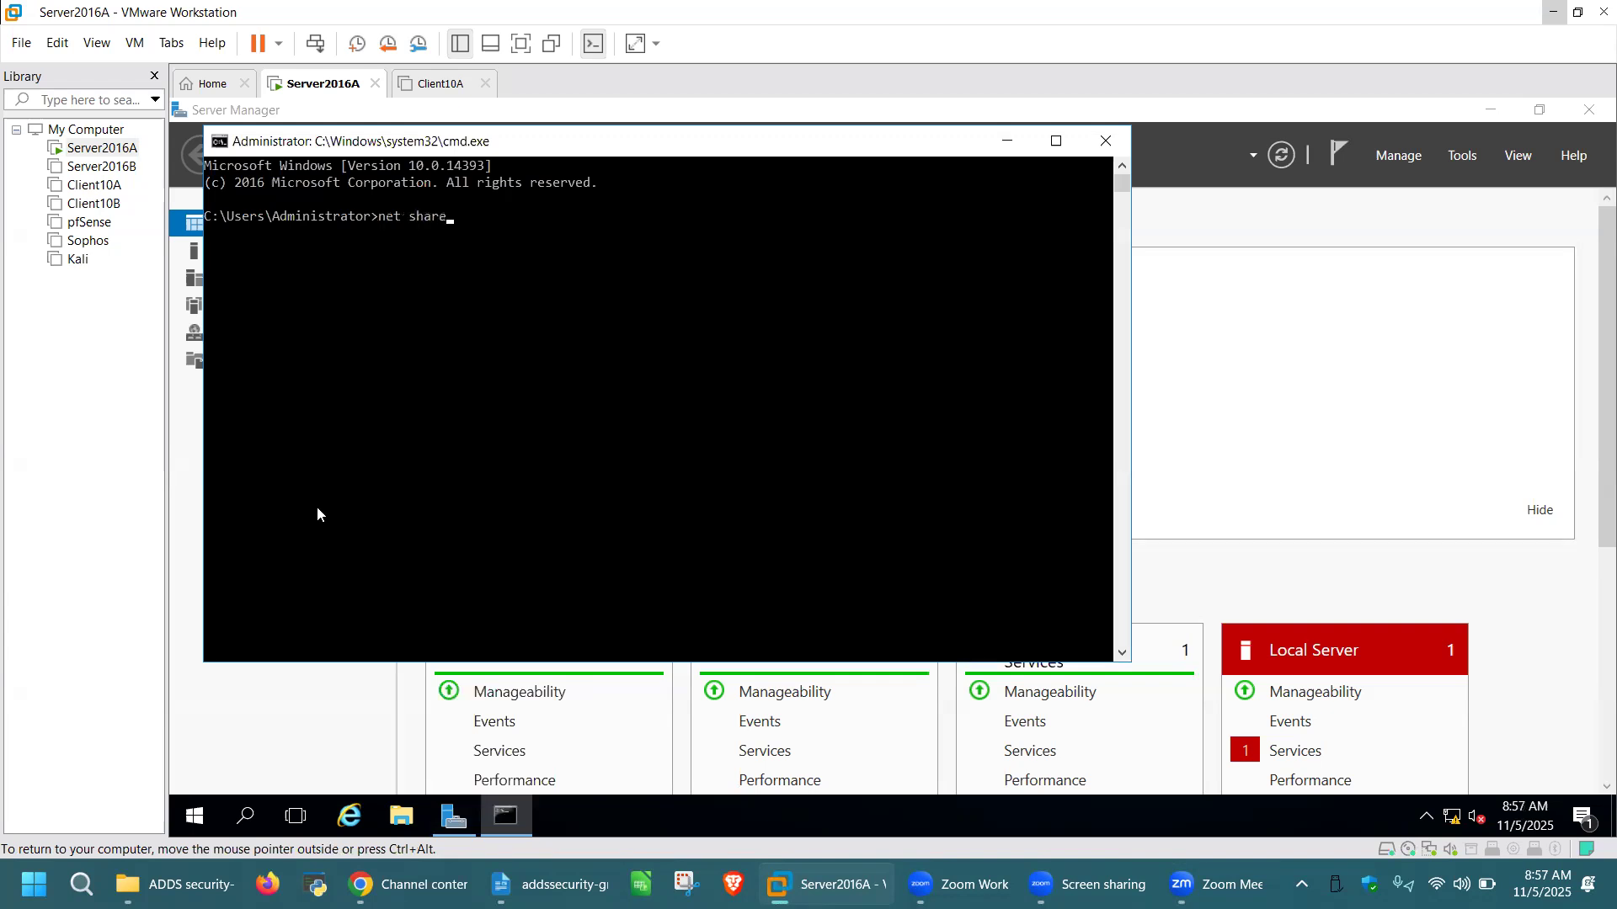
{"action": "key", "text": "Return"}
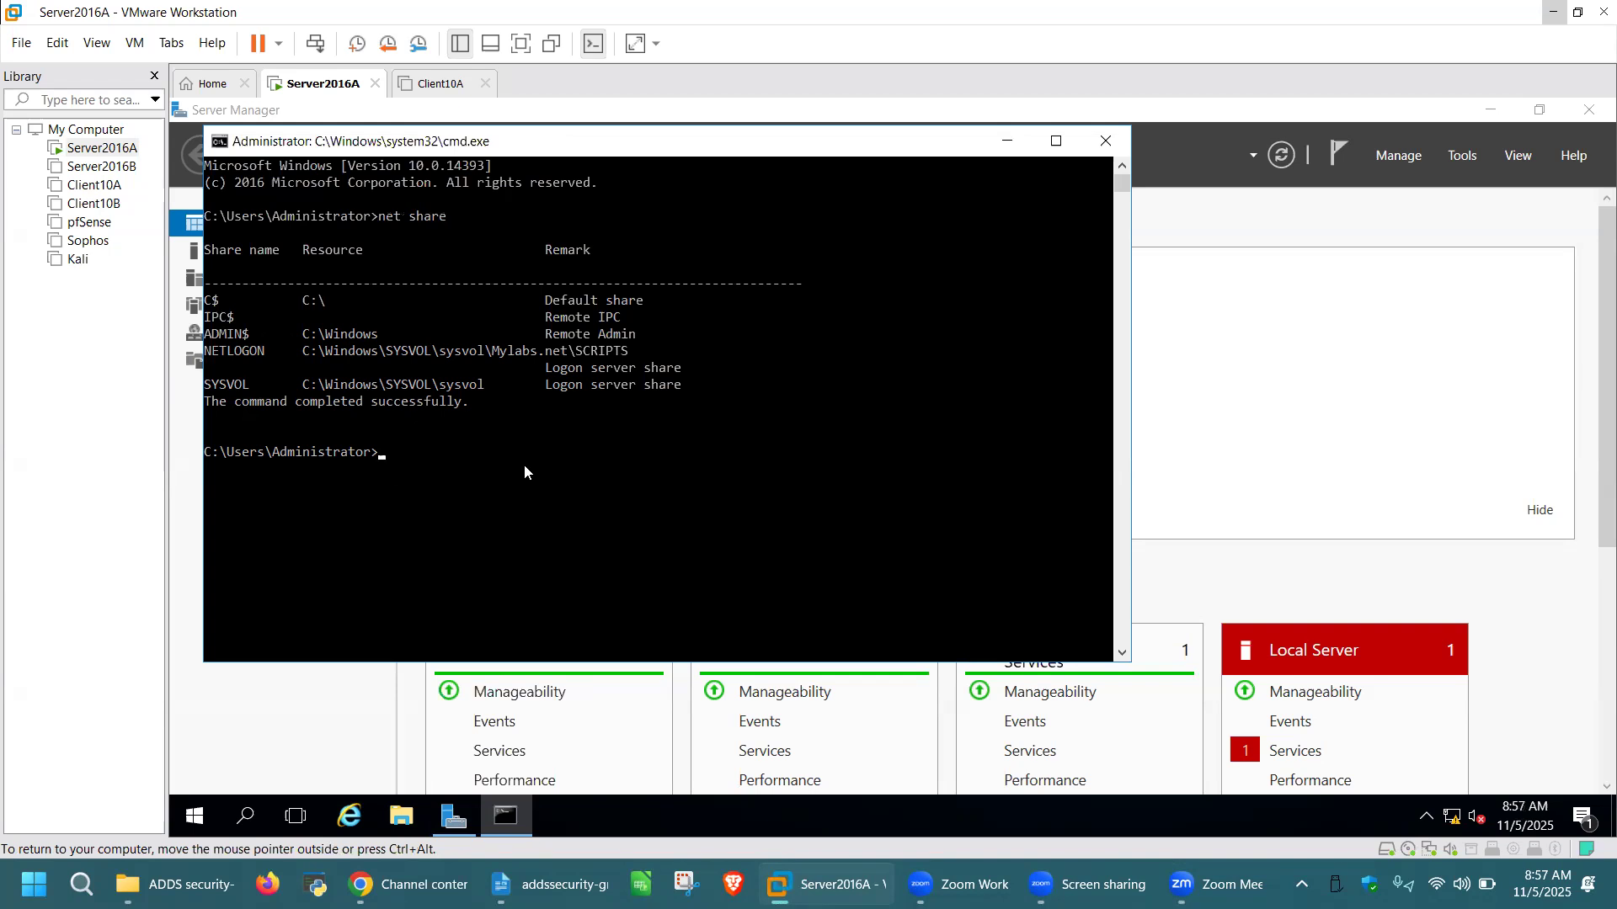
{"action": "type", "text": "eventvwr"}
{"action": "key", "text": "Return"}
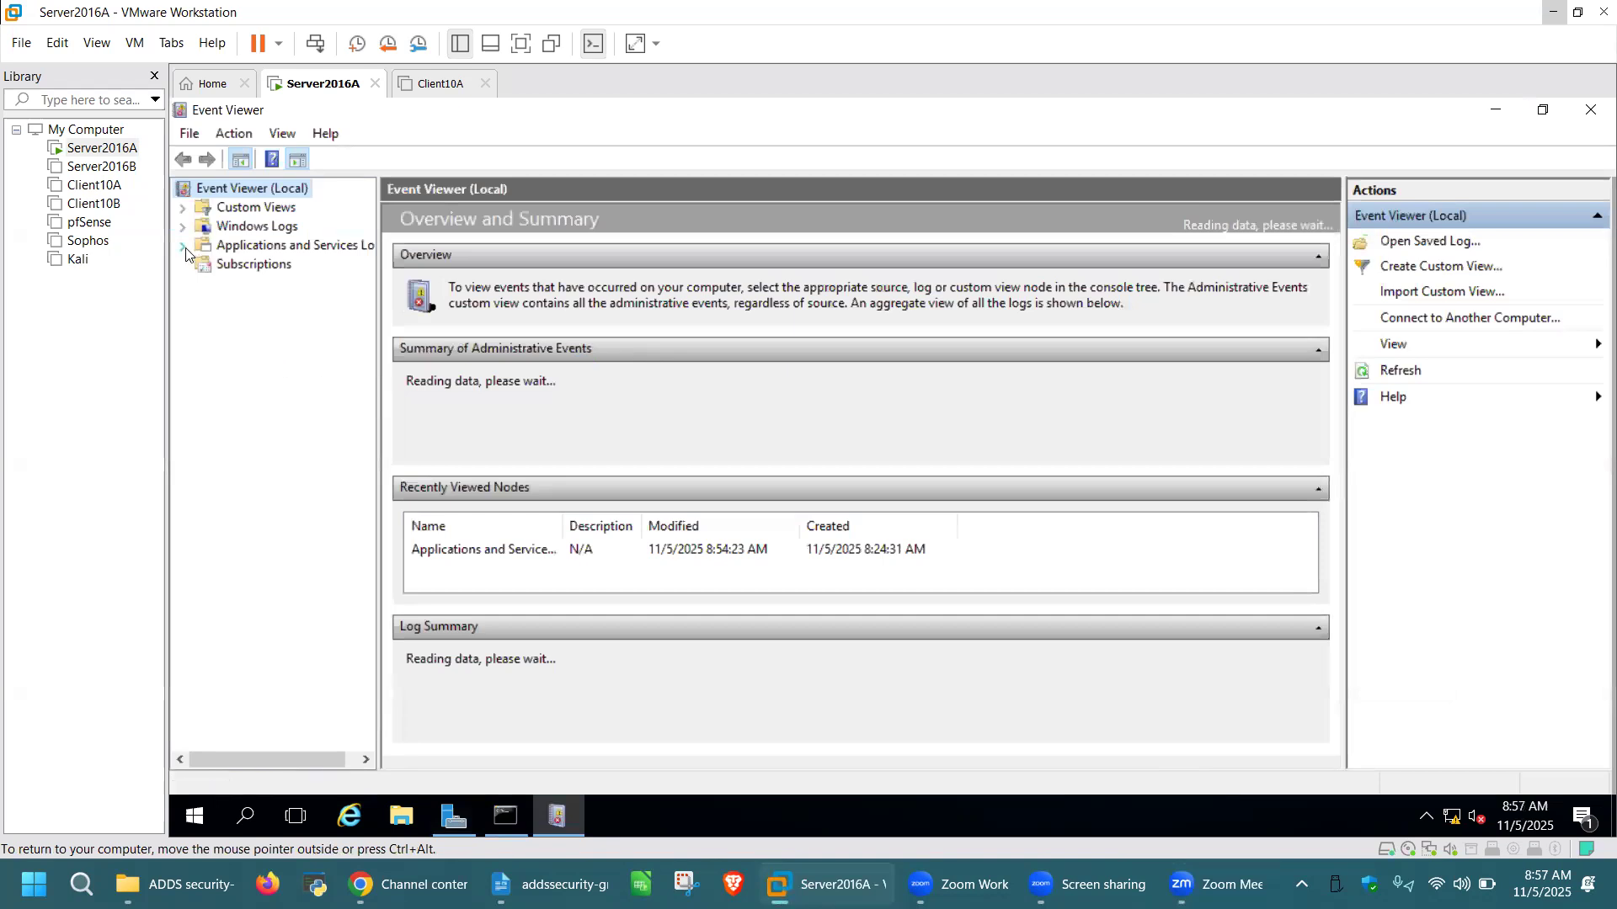
Open the Directory Service log's 24 events, enlarge the list, and select event 1000 startup complete
{"action": "left_click", "coordinate": [230, 240]}
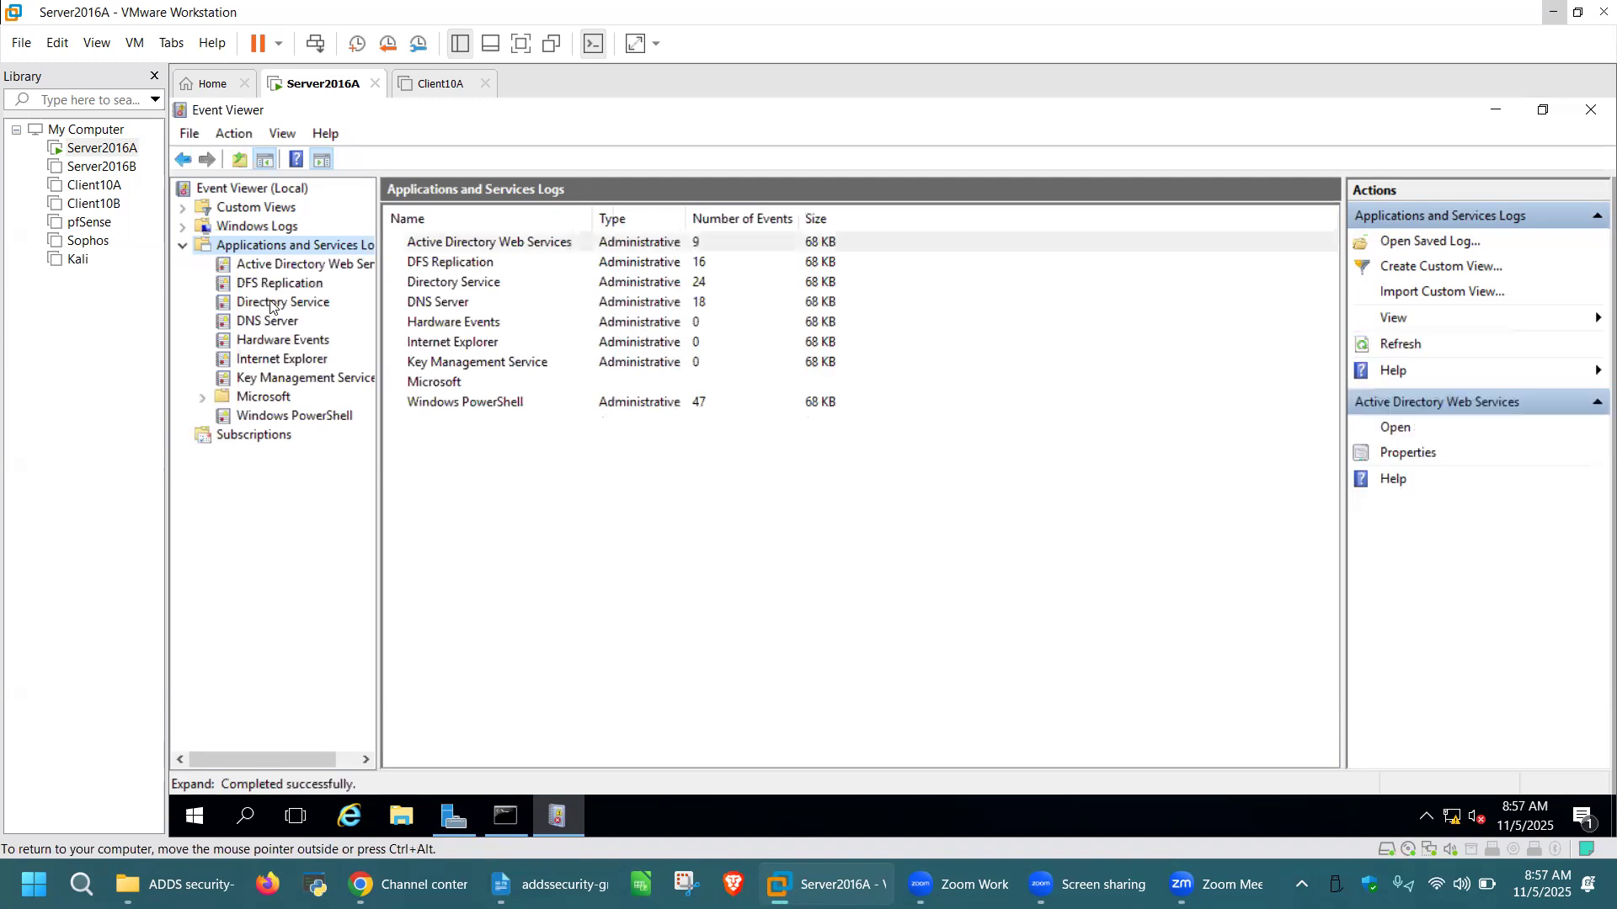
{"action": "left_click", "coordinate": [281, 303]}
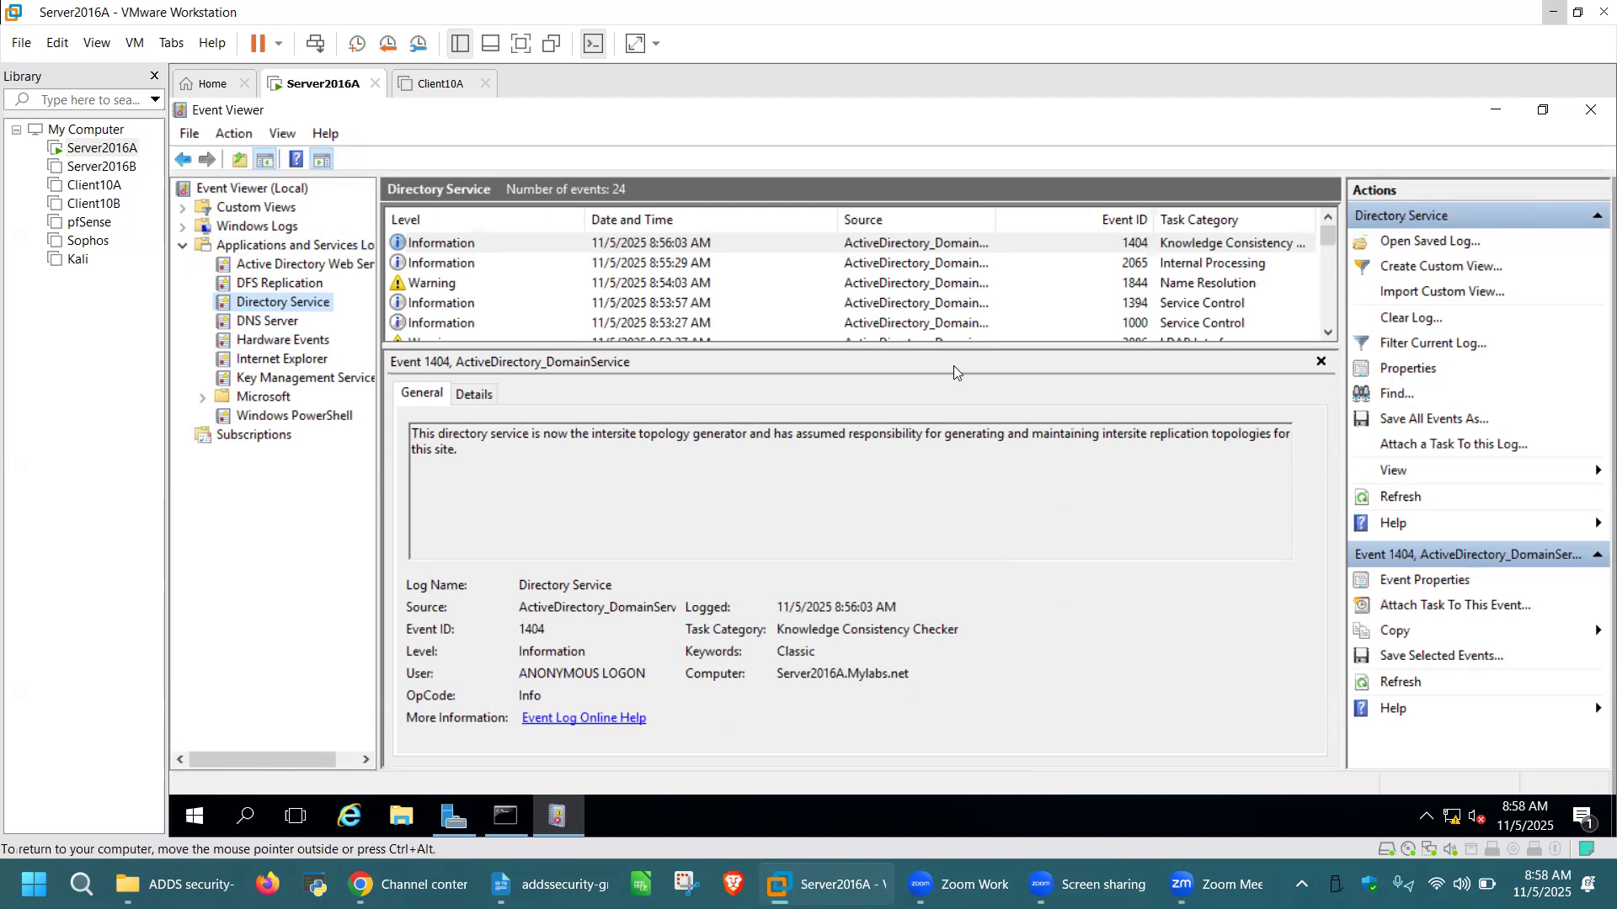
{"action": "left_click_drag", "start_coordinate": [936, 346], "coordinate": [928, 444]}
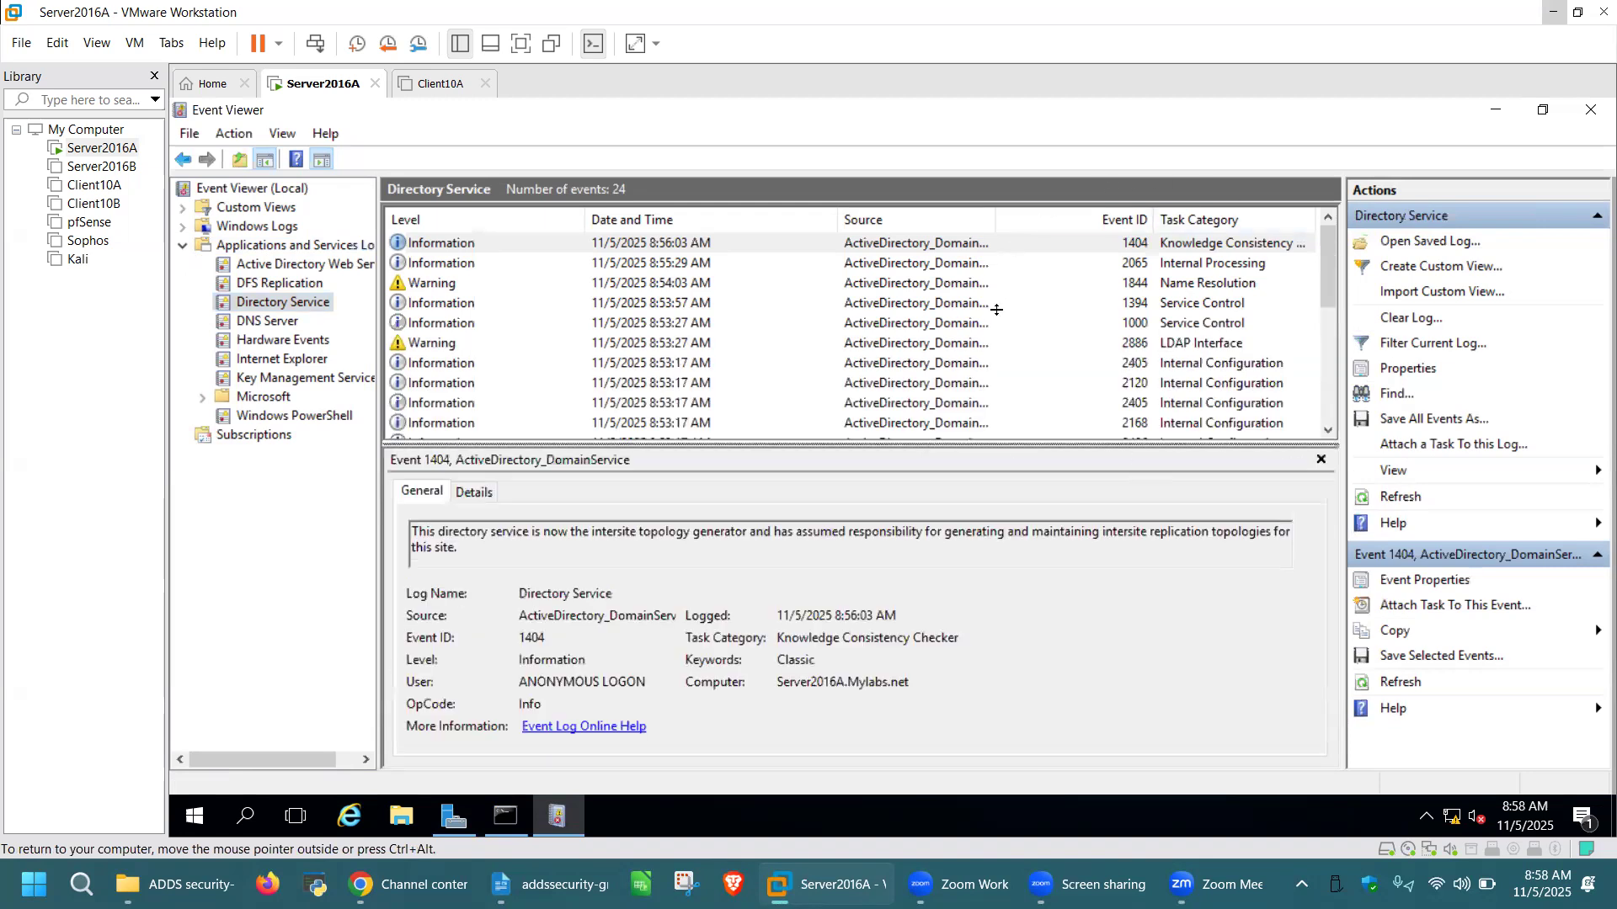
{"action": "left_click", "coordinate": [1111, 324]}
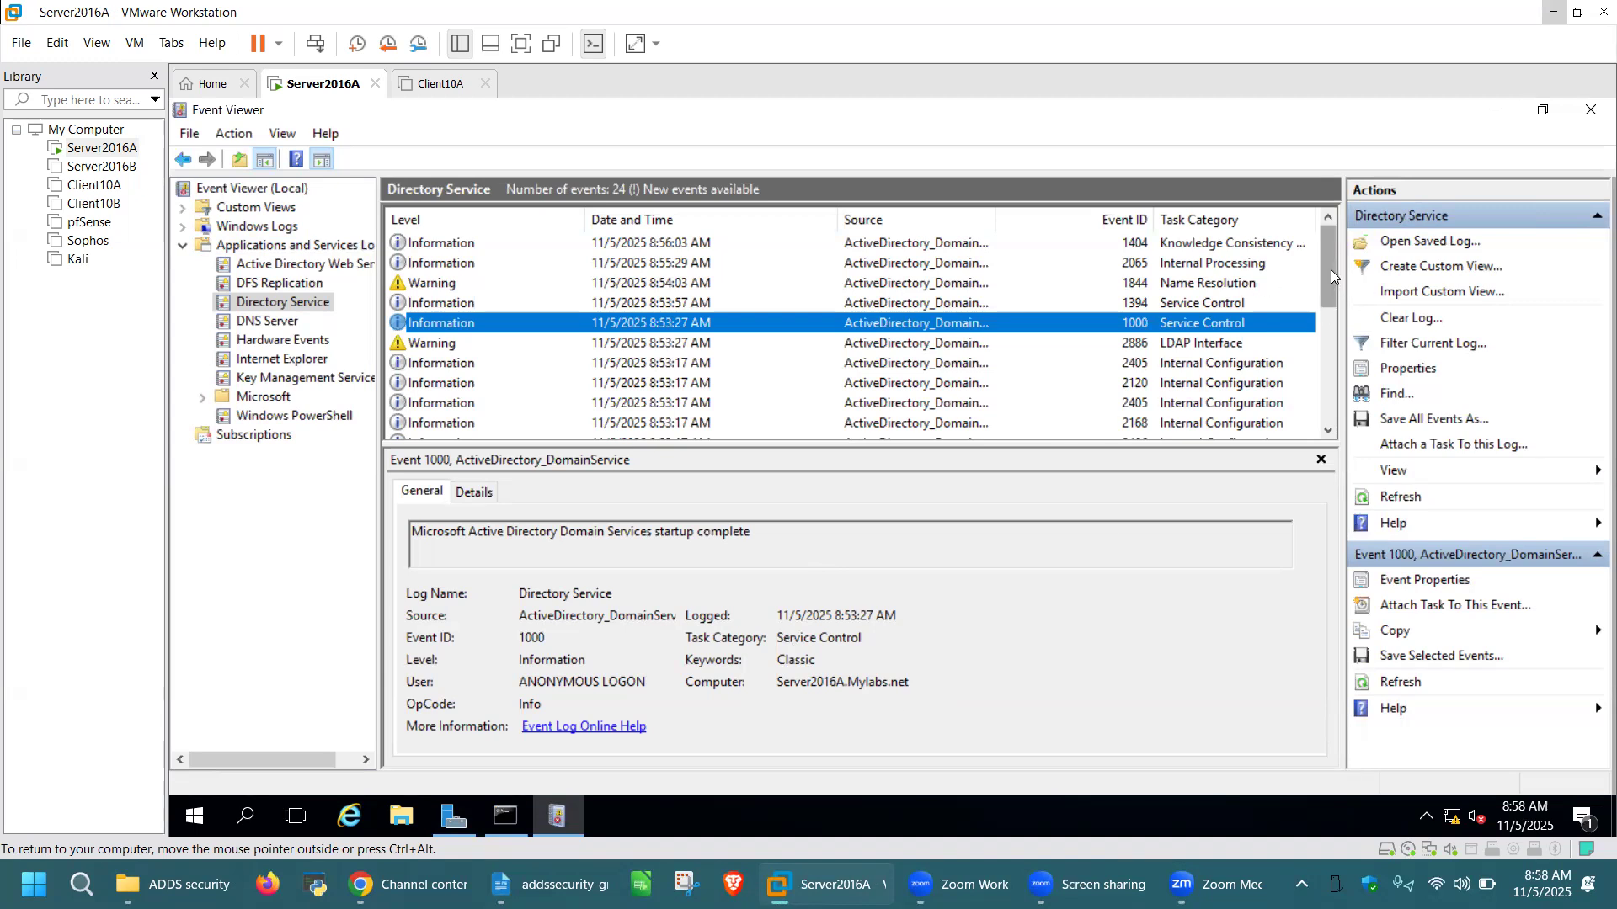
Open and review both Event ID 1000 AD DS startup-complete events
{"action": "left_click_drag", "start_coordinate": [1327, 286], "coordinate": [1322, 308]}
{"action": "scroll", "coordinate": [1319, 438], "scroll_direction": "down", "scroll_amount": 3}
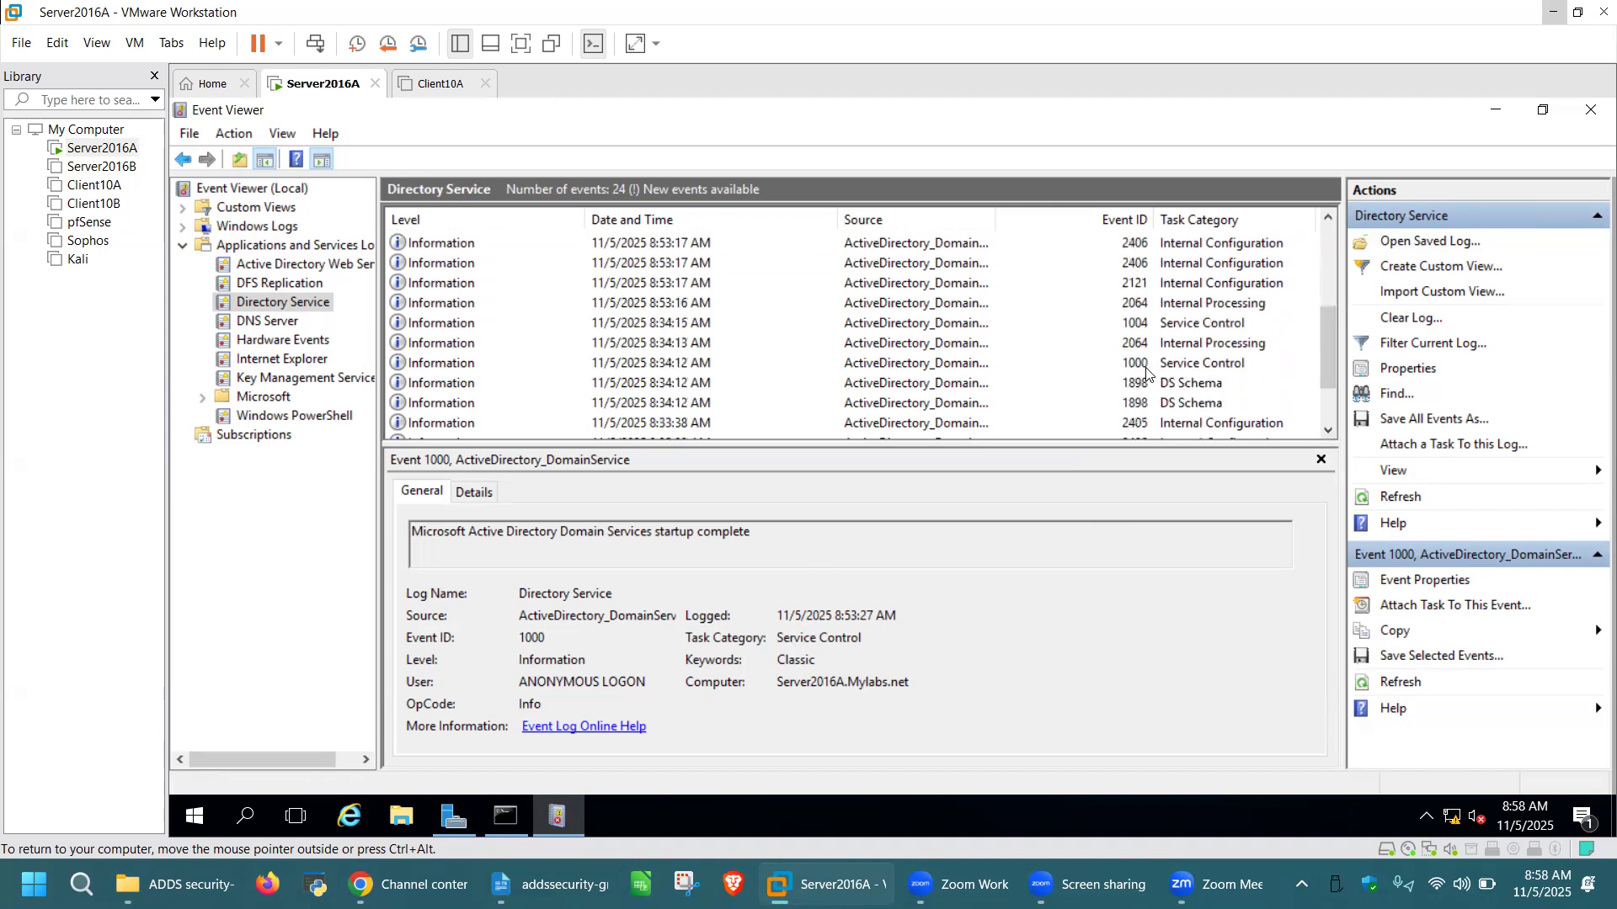
{"action": "double_click", "coordinate": [1097, 364]}
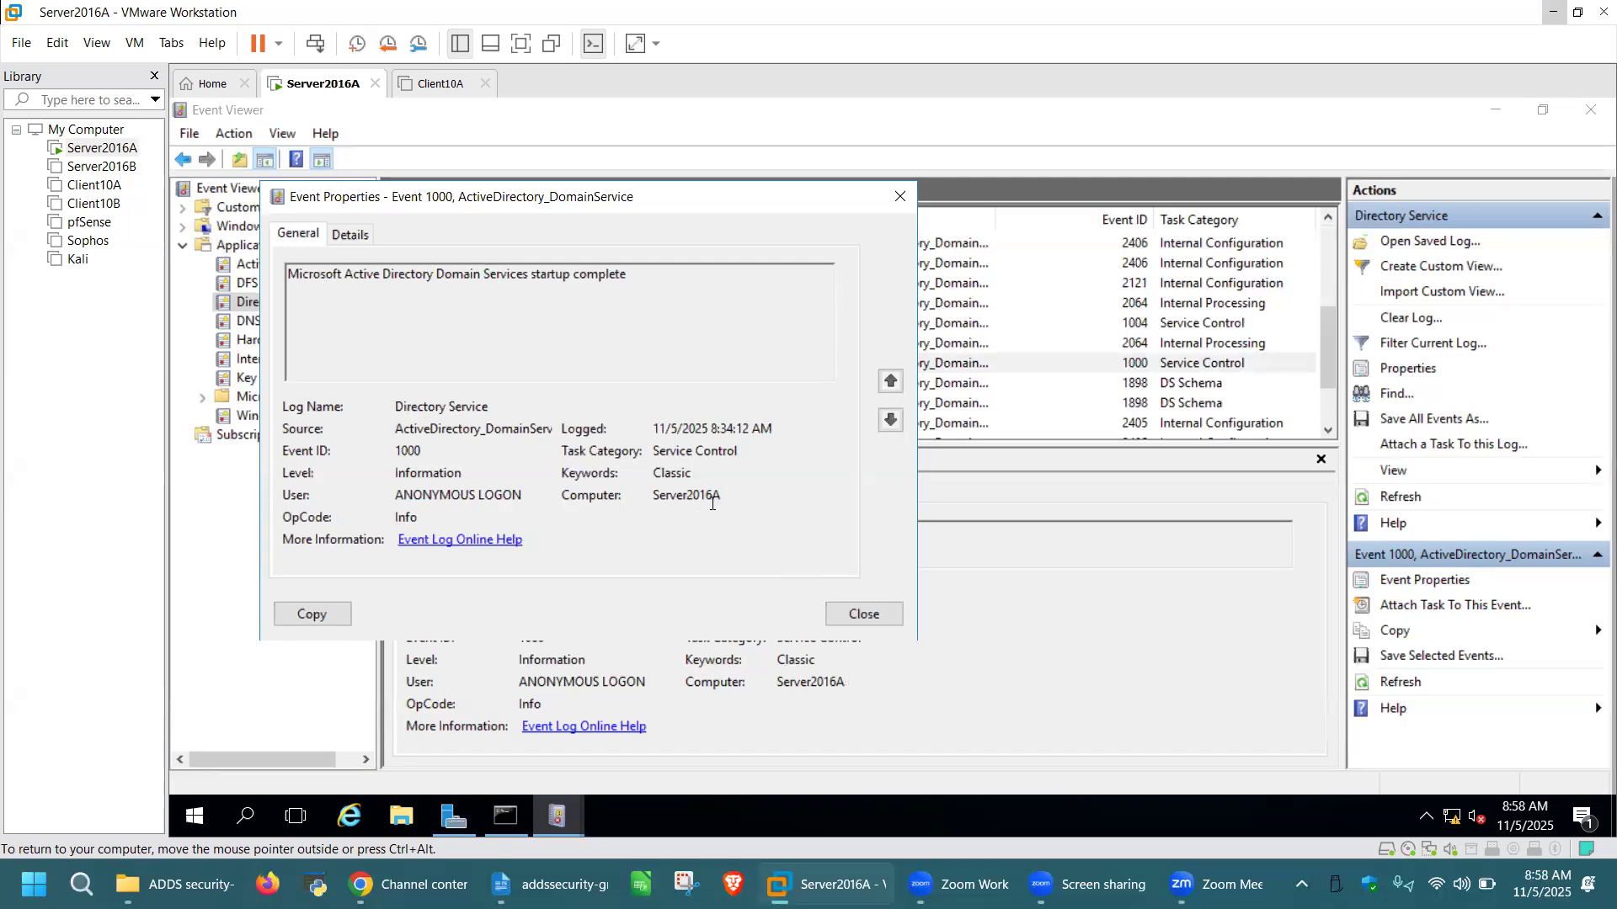
{"action": "left_click", "coordinate": [856, 609]}
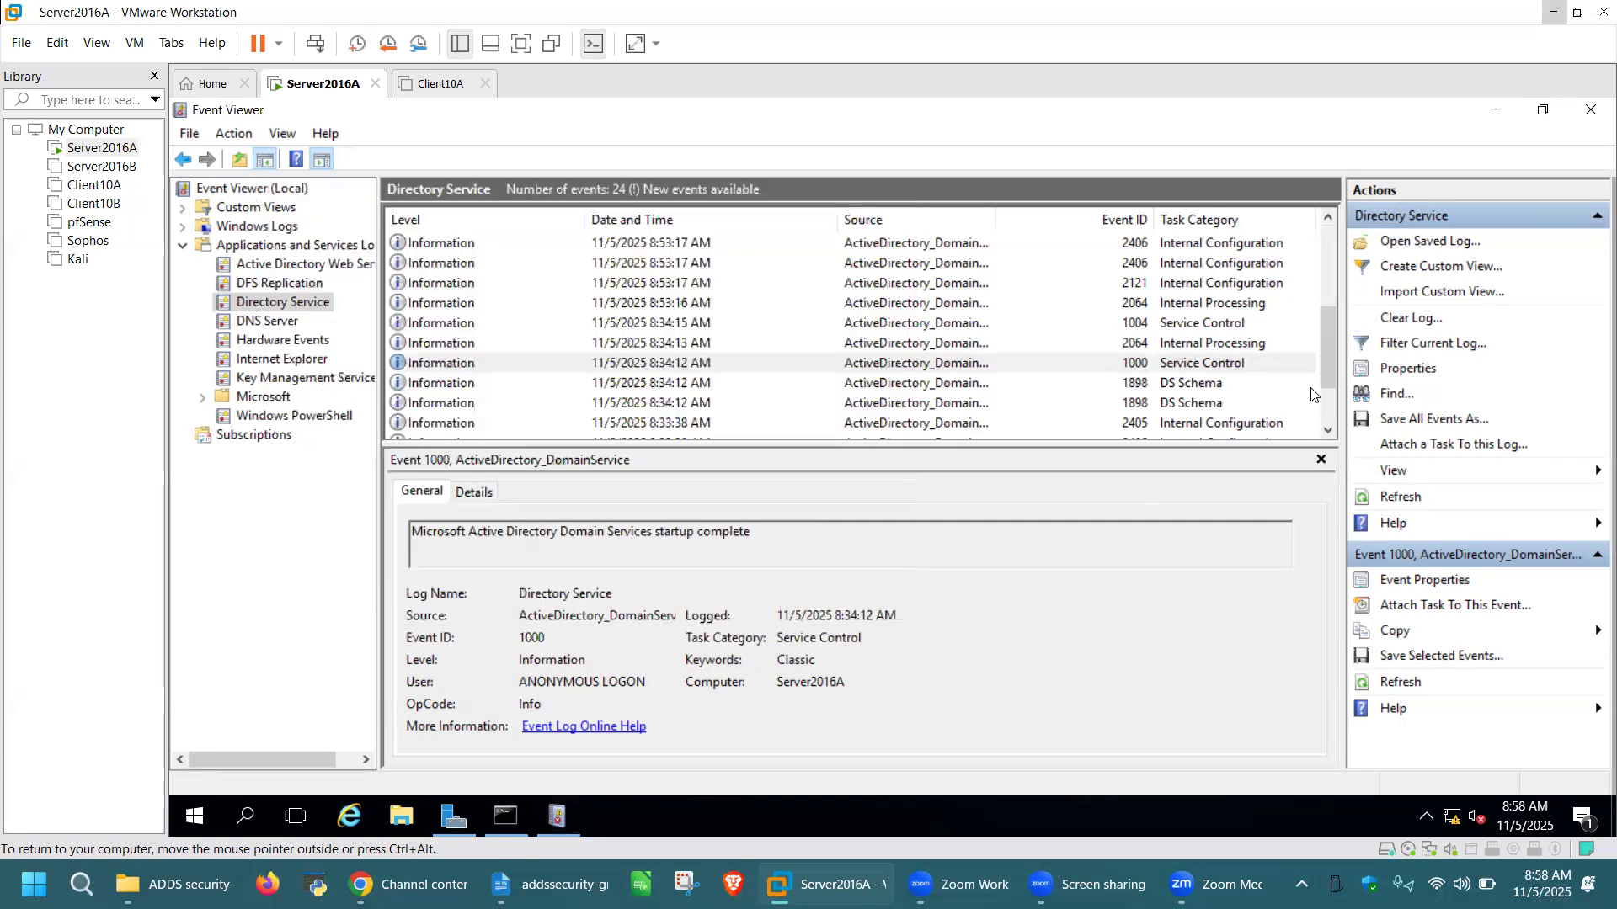
{"action": "left_click", "coordinate": [1329, 217]}
{"action": "left_click", "coordinate": [1329, 217]}
{"action": "left_click", "coordinate": [1328, 217]}
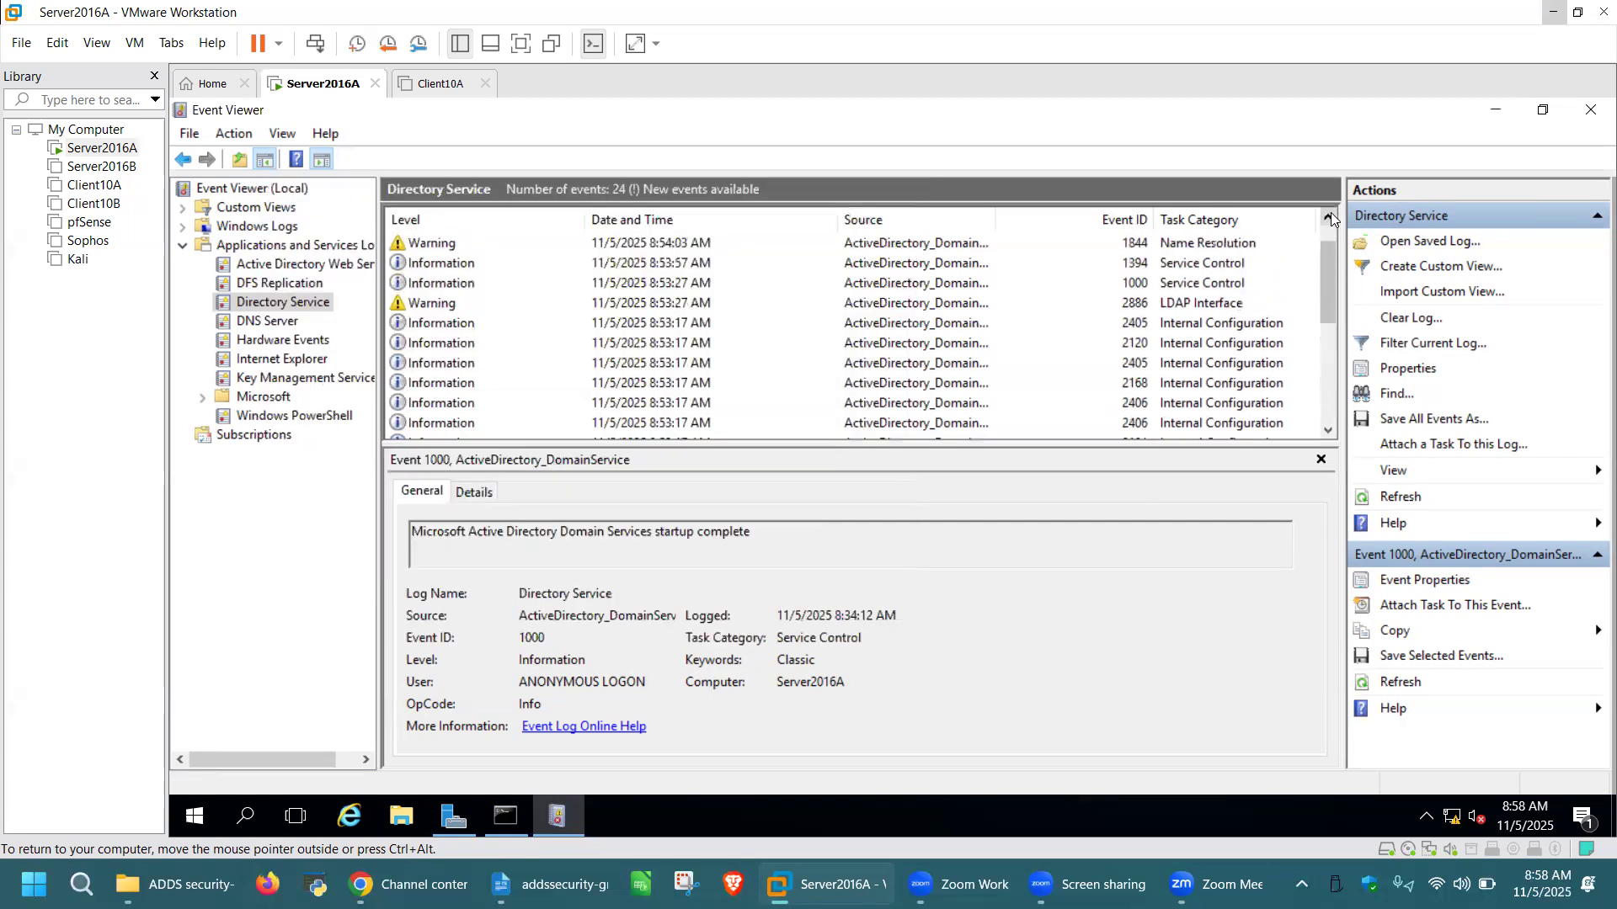
{"action": "double_click", "coordinate": [1137, 283]}
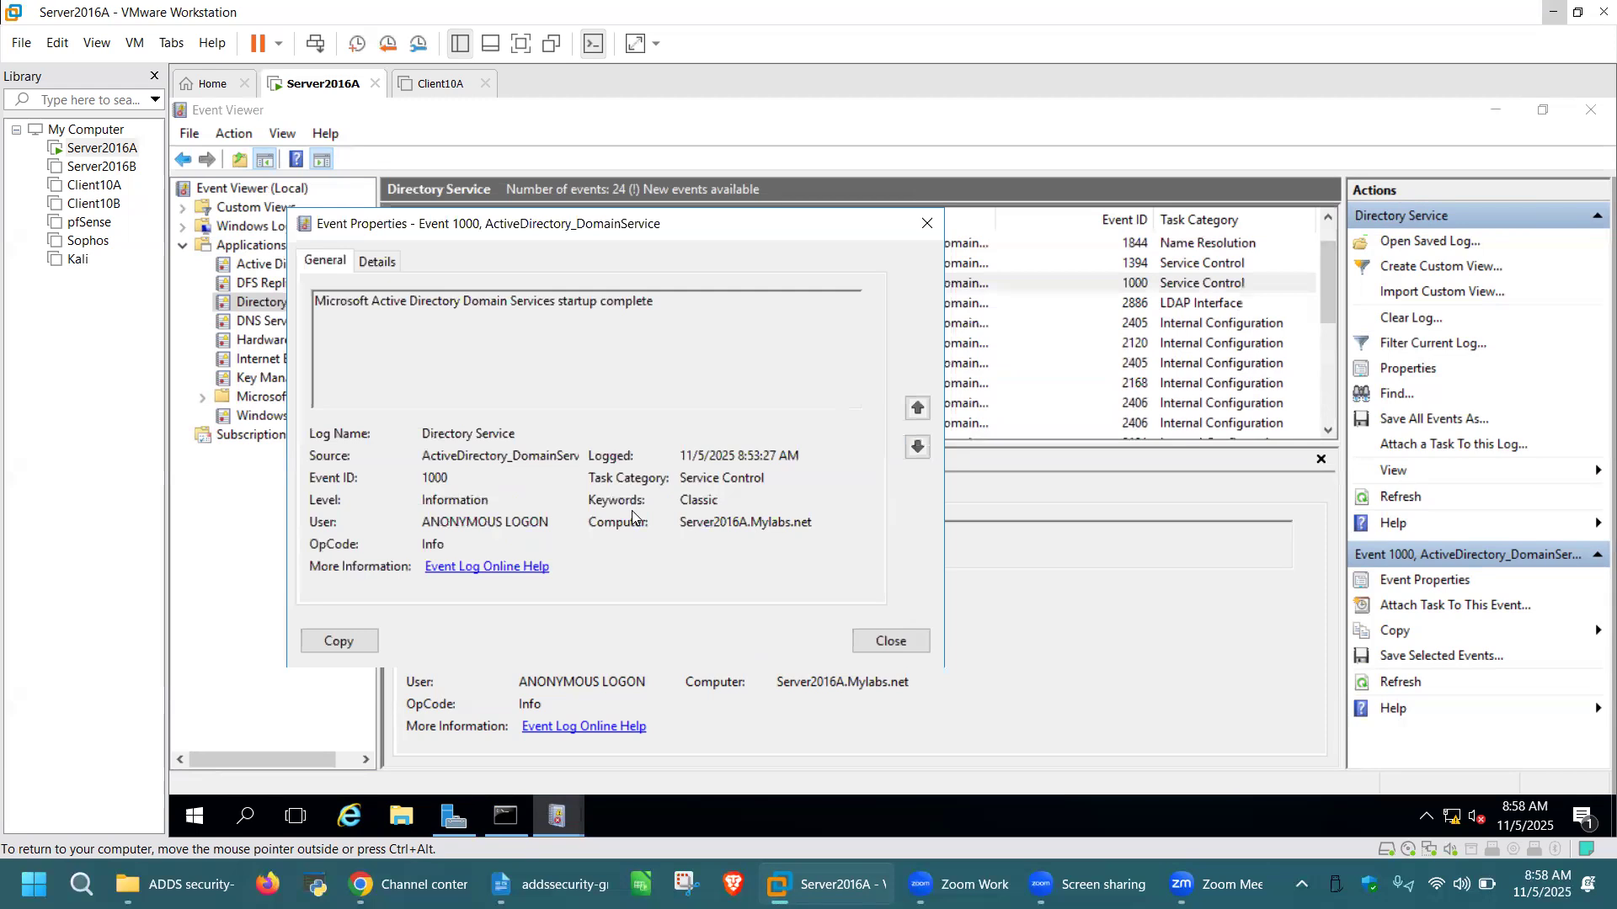
{"action": "left_click", "coordinate": [906, 642]}
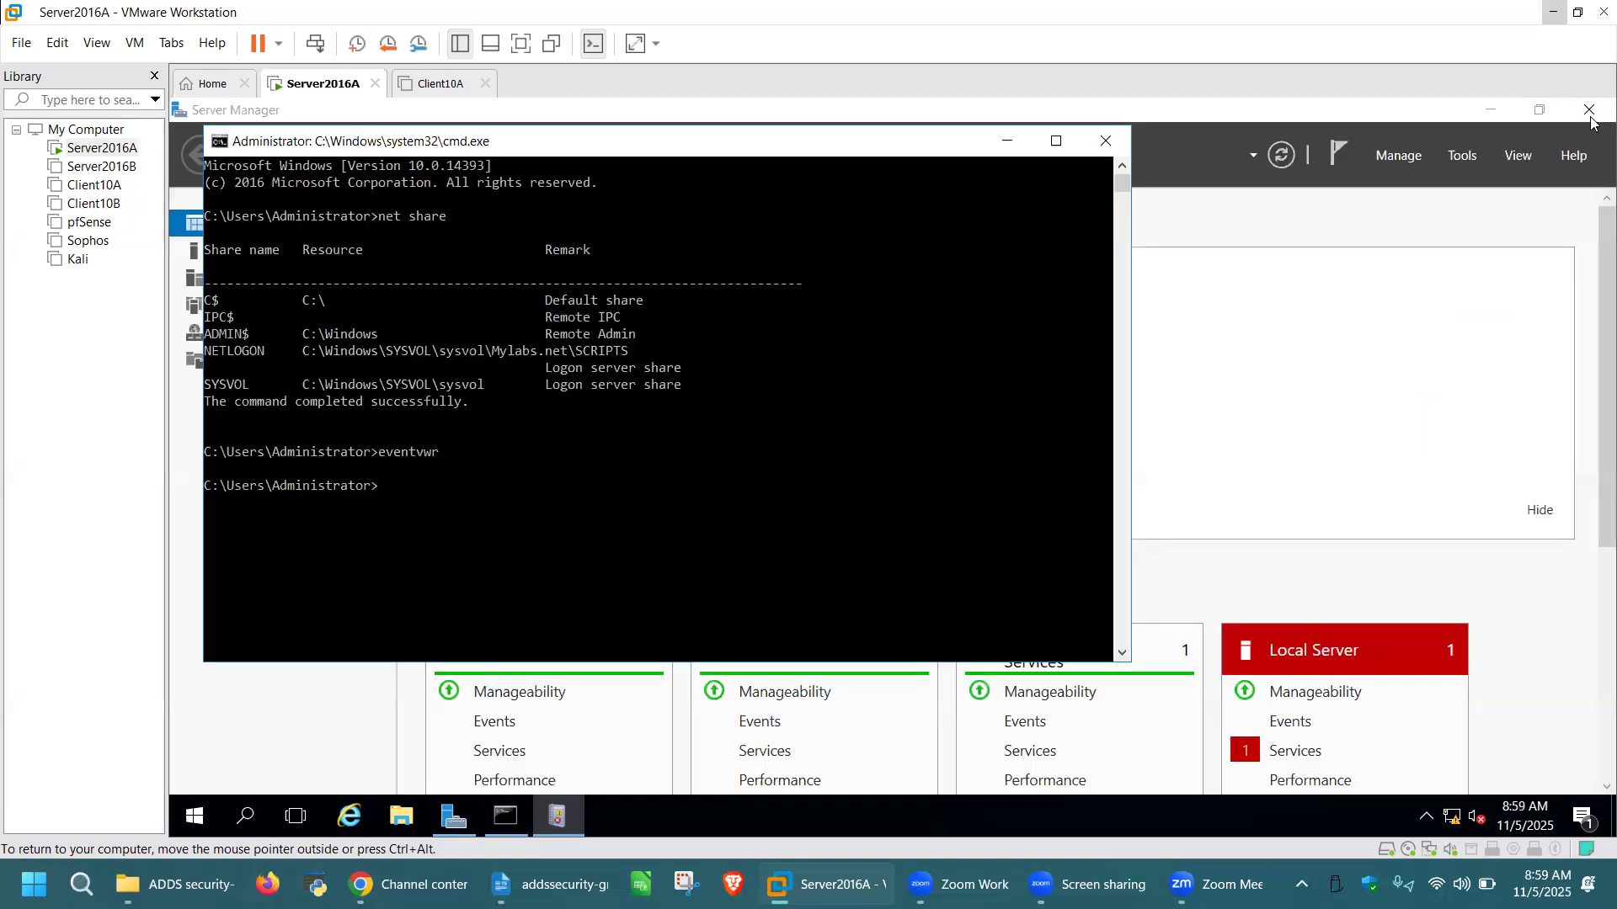
Close Event Viewer and the command prompt, then refresh the Server Manager dashboard
{"action": "left_click", "coordinate": [1591, 110]}
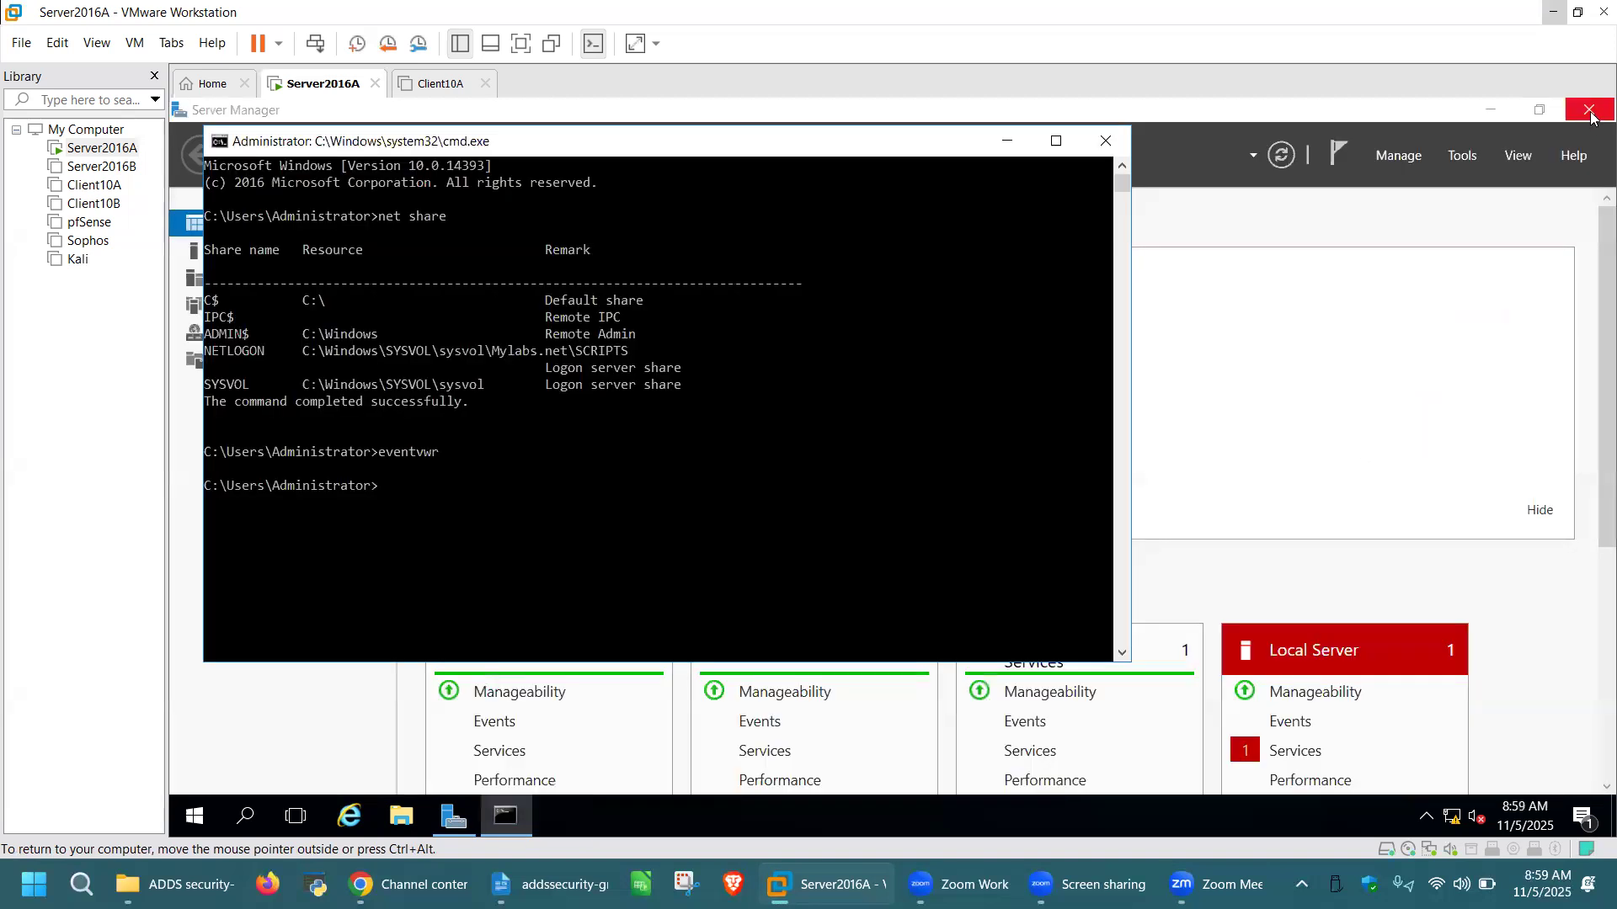
{"action": "left_click", "coordinate": [1106, 141]}
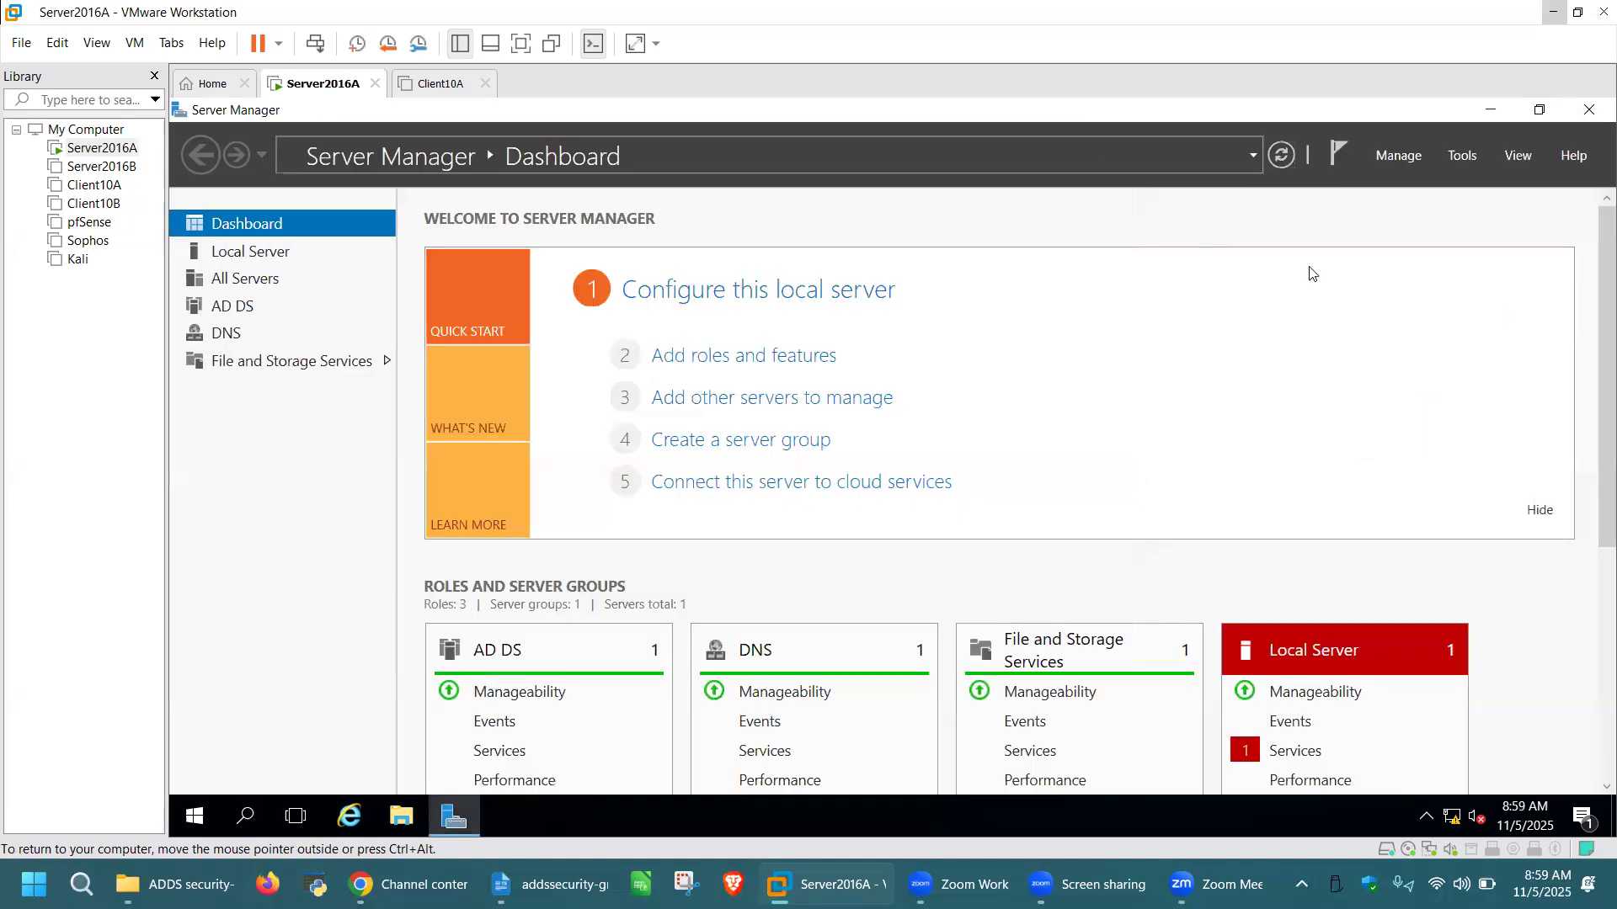
{"action": "left_click", "coordinate": [1286, 156]}
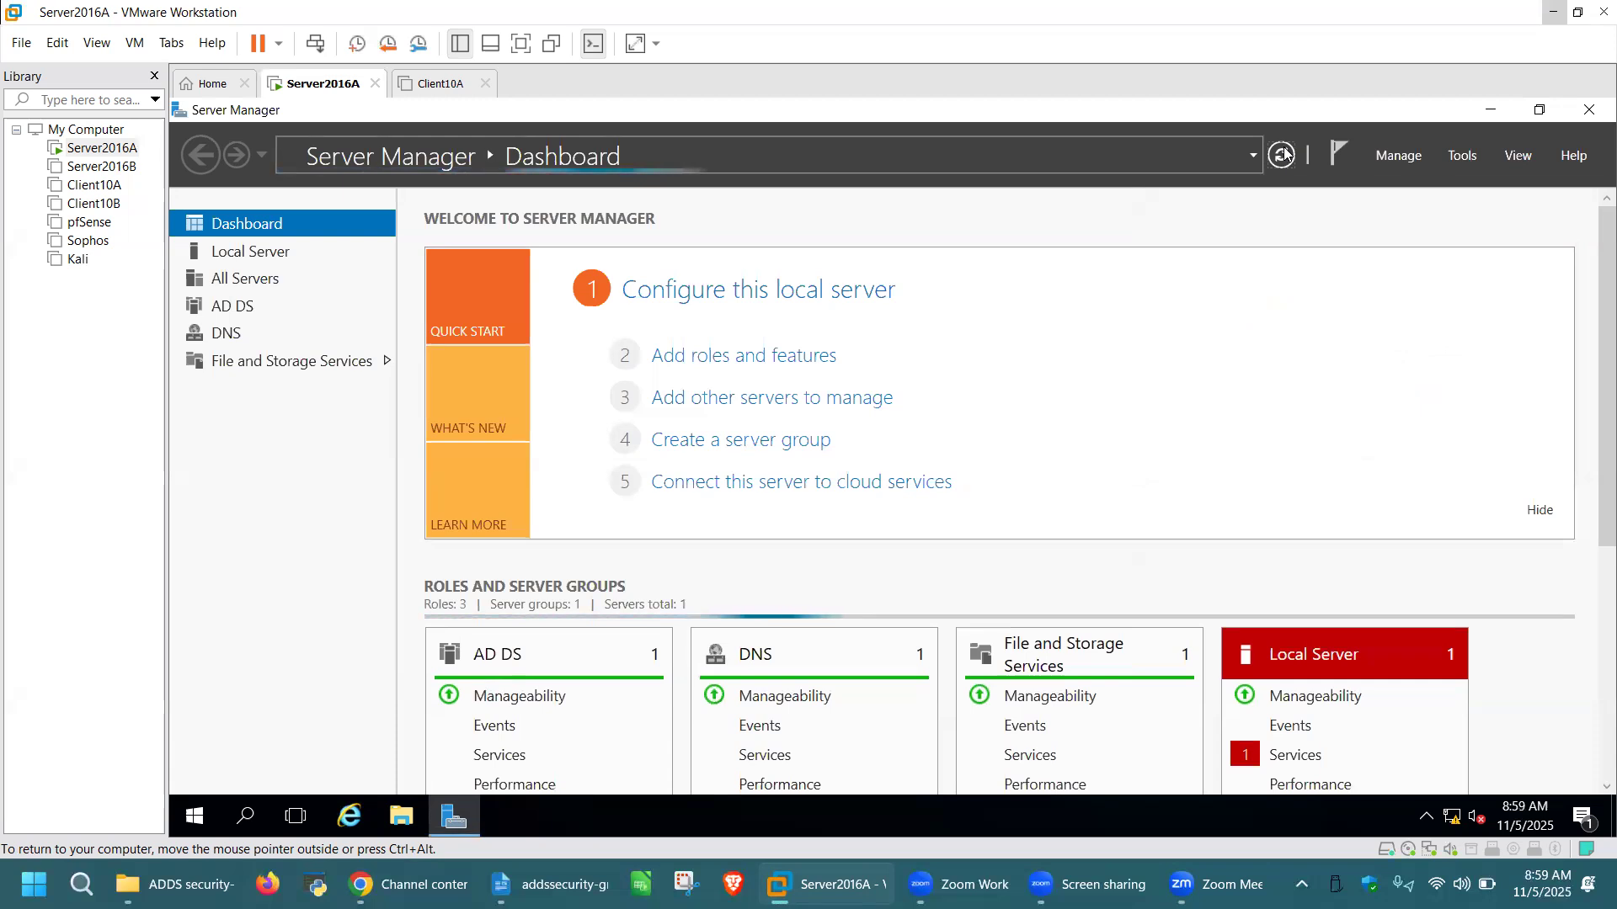